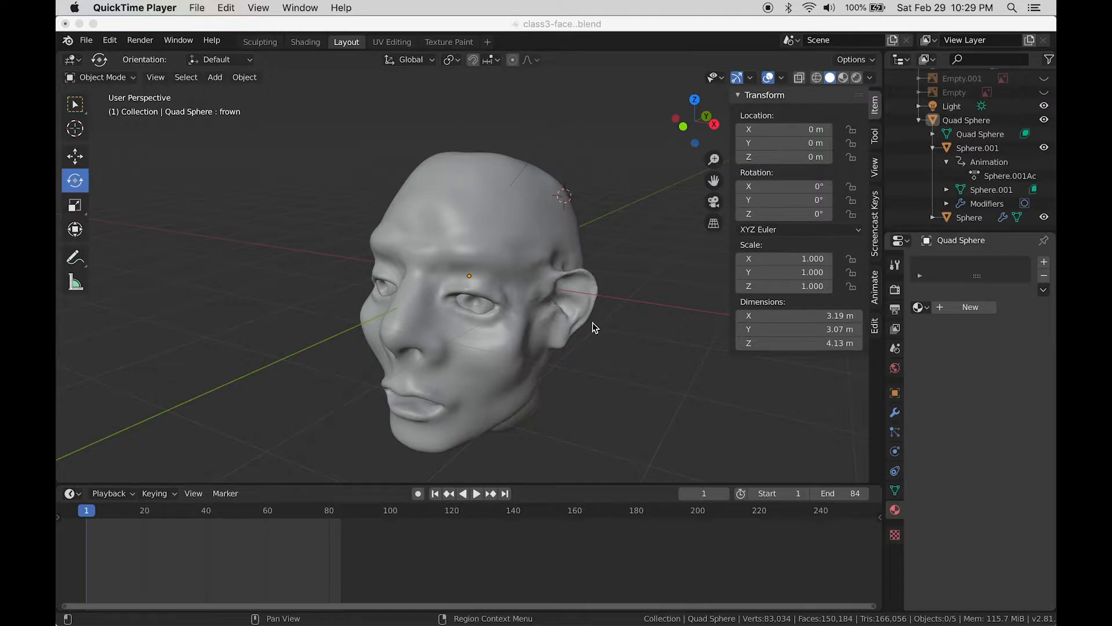
Step: Orbit around the head and inspect it in wireframe and solid shading
{"action": "scroll", "coordinate": [599, 325], "scroll_direction": "down", "scroll_amount": 2}
{"action": "scroll", "coordinate": [606, 328], "scroll_direction": "up", "scroll_amount": 4}
{"action": "mouse_move", "coordinate": [621, 359]}
{"action": "middle_mouse_down"}
{"action": "mouse_move", "coordinate": [605, 317]}
{"action": "mouse_move", "coordinate": [630, 363]}
{"action": "middle_mouse_up"}
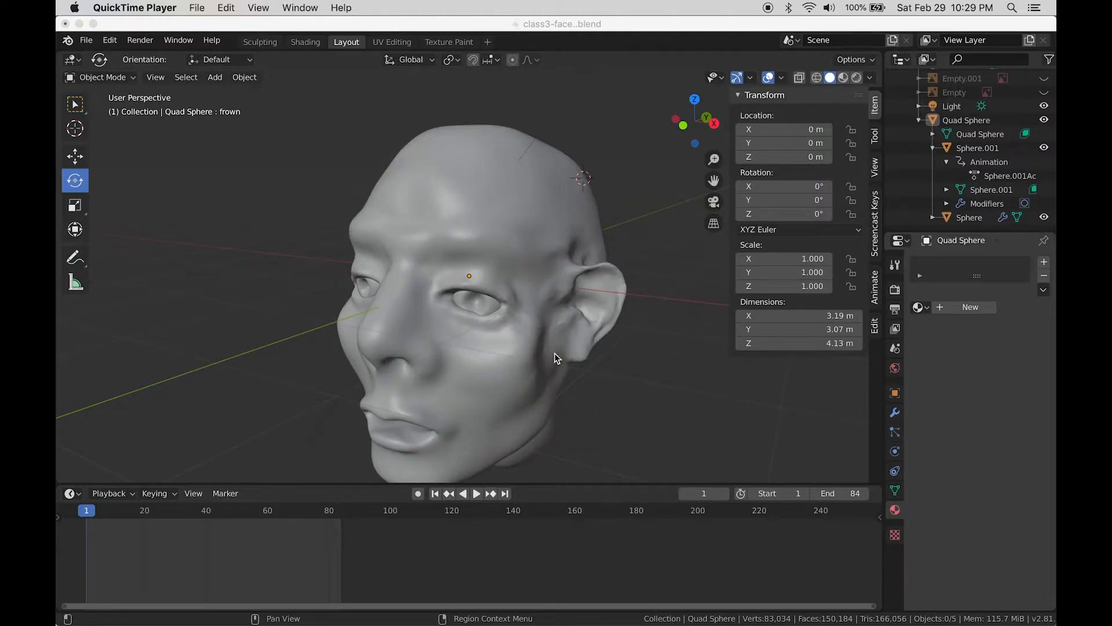
{"action": "middle_click_drag", "start_coordinate": [575, 357], "coordinate": [588, 352]}
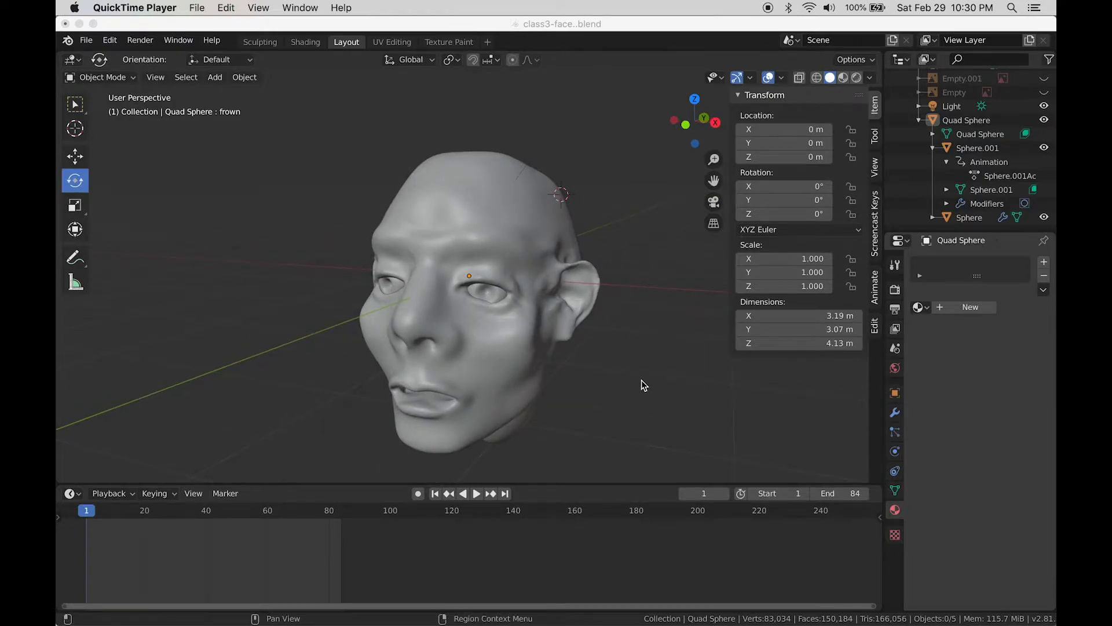
{"action": "middle_click_drag", "start_coordinate": [645, 385], "coordinate": [686, 439]}
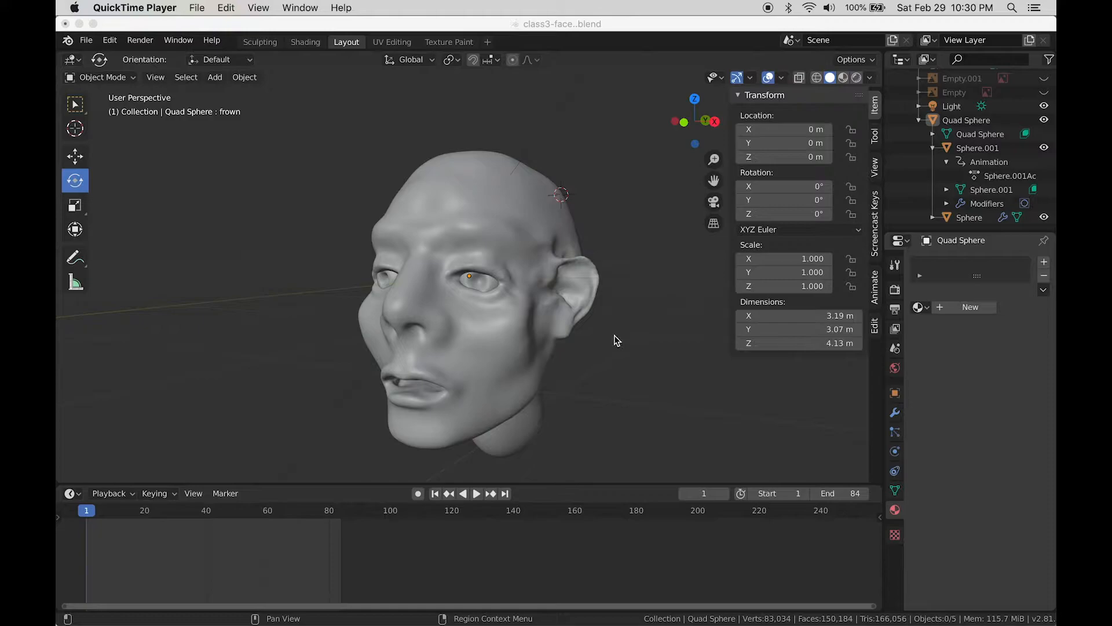
{"action": "middle_click_drag", "start_coordinate": [616, 341], "coordinate": [612, 336]}
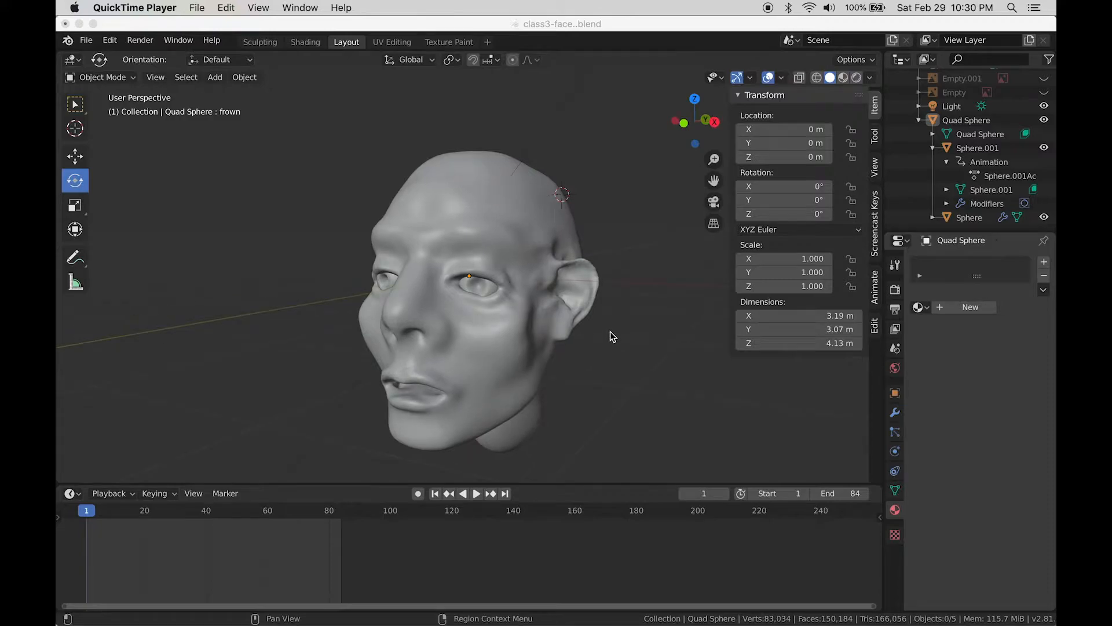
{"action": "left_click", "coordinate": [832, 82]}
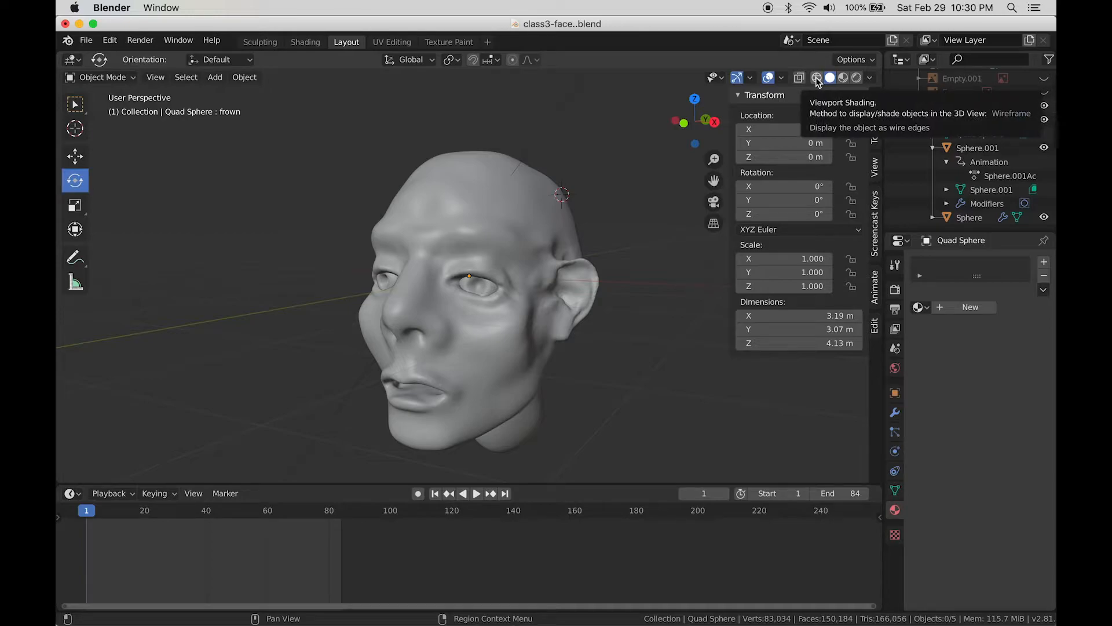
{"action": "left_click", "coordinate": [818, 79]}
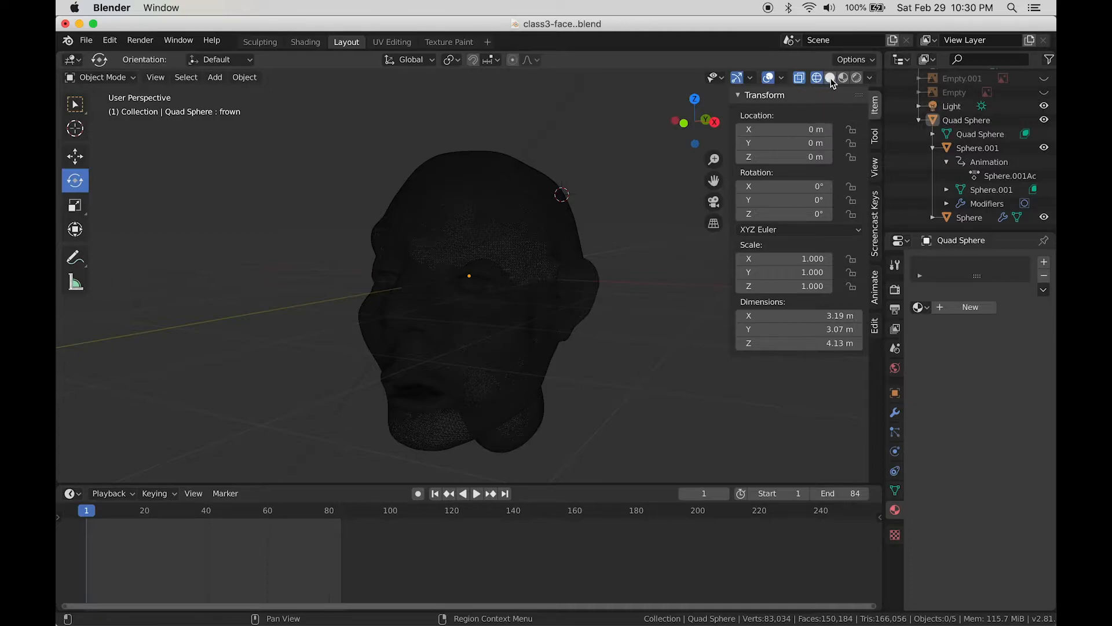
{"action": "left_click", "coordinate": [830, 78]}
{"action": "left_click", "coordinate": [818, 78]}
Step: Toggle X-Ray on and off, then switch the viewport to Material Preview shading
{"action": "left_click", "coordinate": [800, 80]}
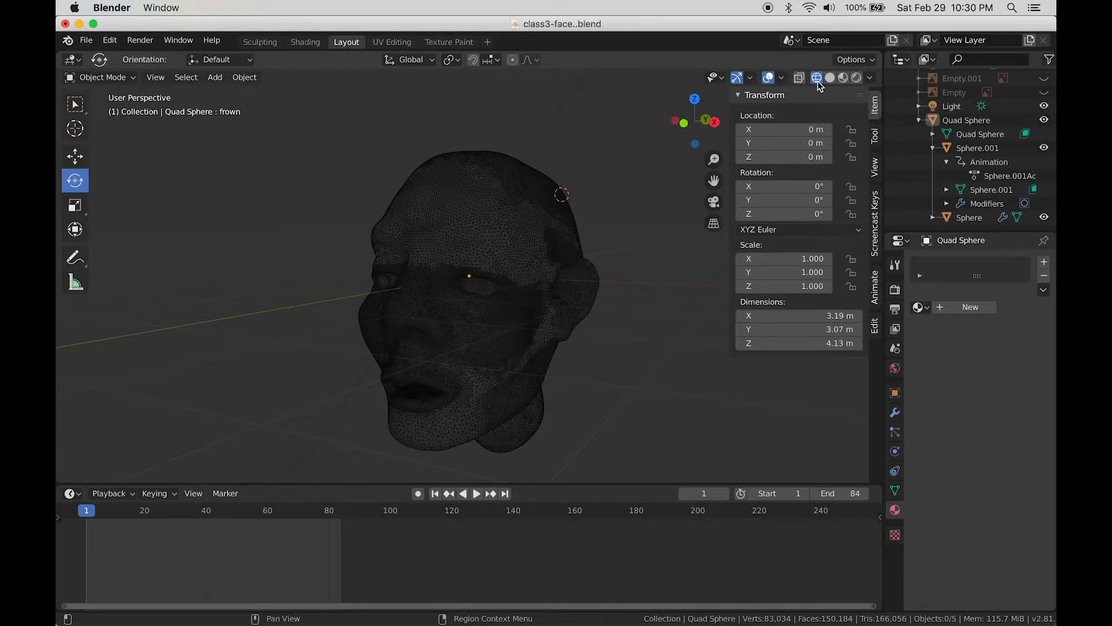
{"action": "left_click", "coordinate": [830, 78]}
{"action": "left_click", "coordinate": [800, 81]}
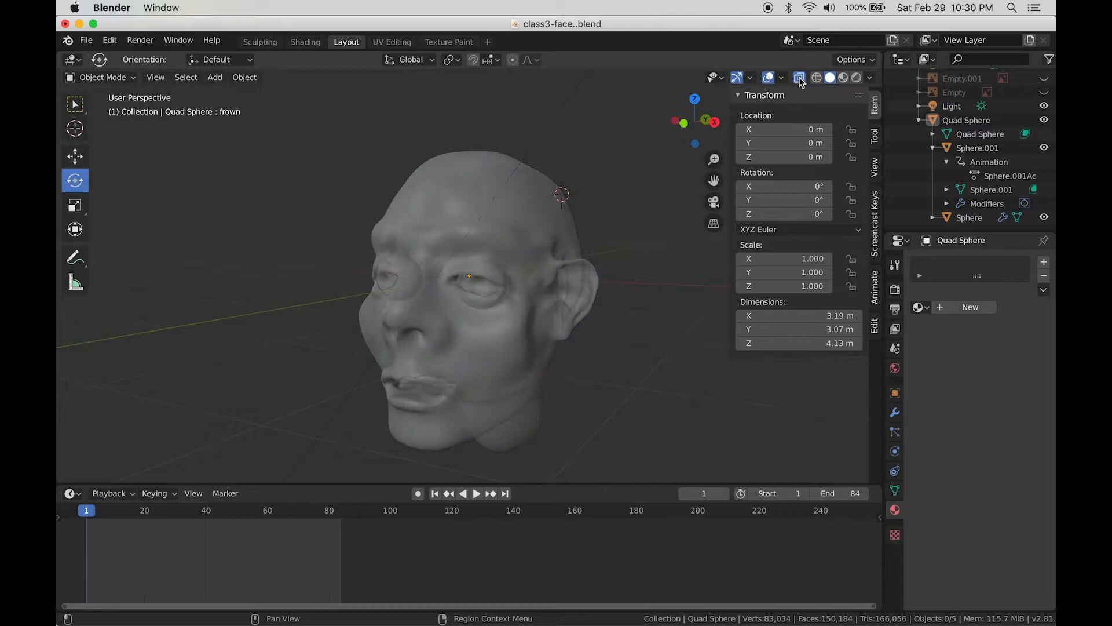
{"action": "left_click", "coordinate": [800, 81]}
{"action": "left_click", "coordinate": [800, 81]}
{"action": "left_click", "coordinate": [800, 81]}
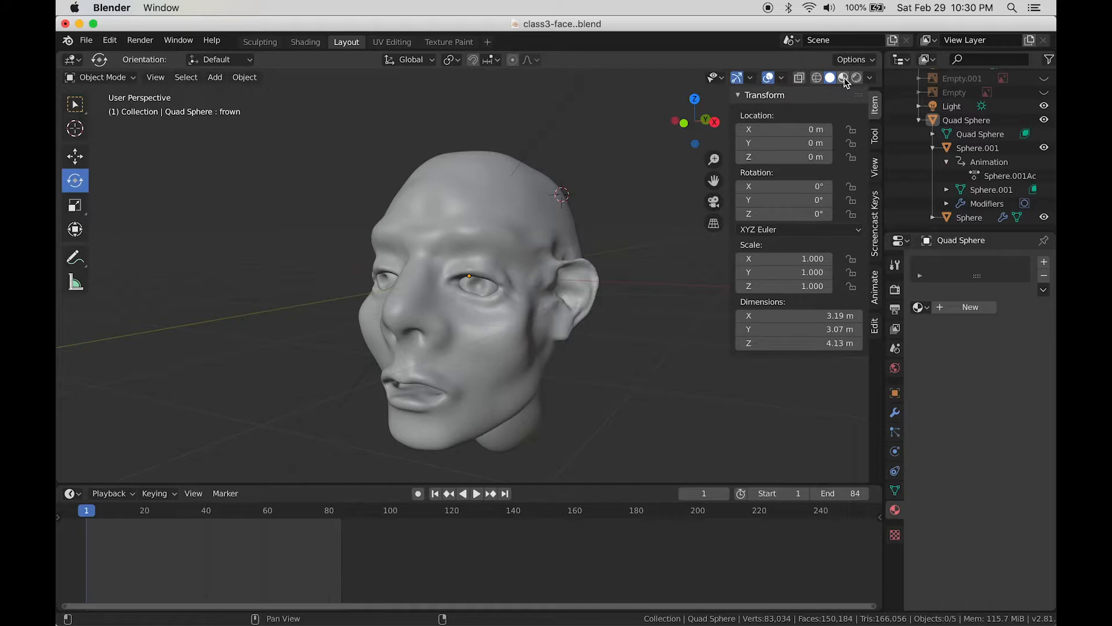
{"action": "left_click", "coordinate": [844, 79]}
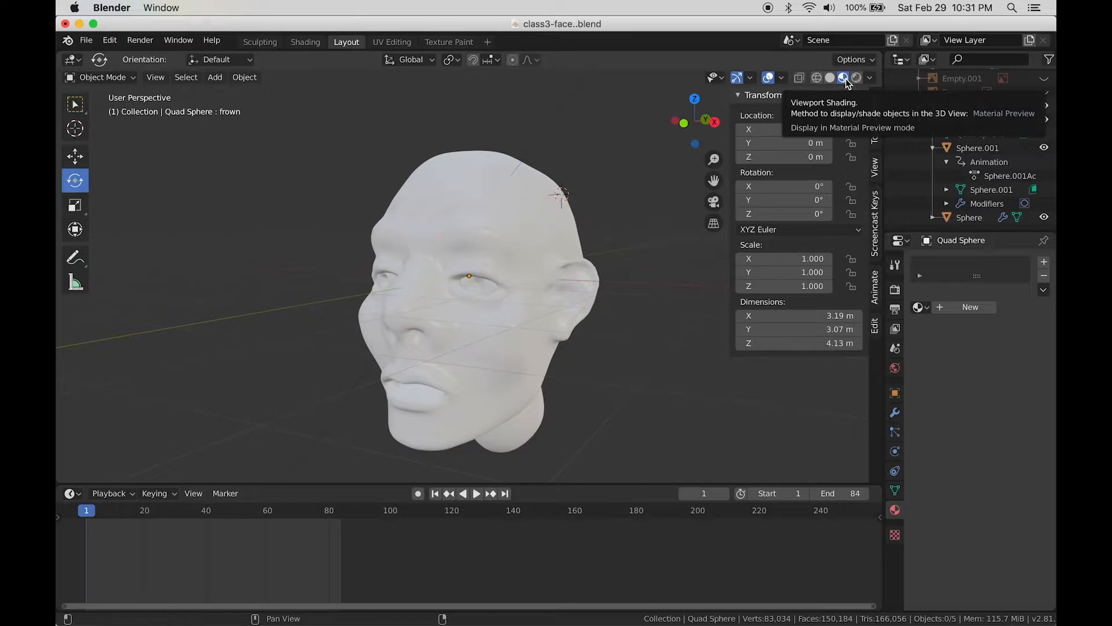
Step: Switch the viewport to Rendered shading to see the lit, shadowed head
{"action": "left_click", "coordinate": [856, 80]}
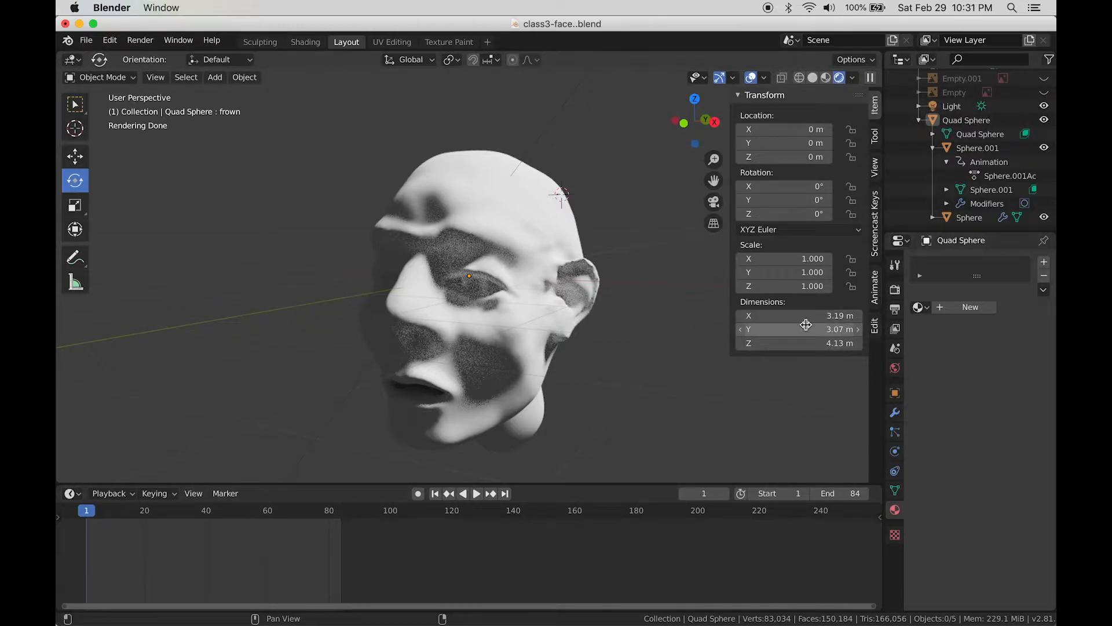
Step: Set the Render Engine to Eevee in Render Properties and orbit the head to check it
{"action": "left_click", "coordinate": [895, 290]}
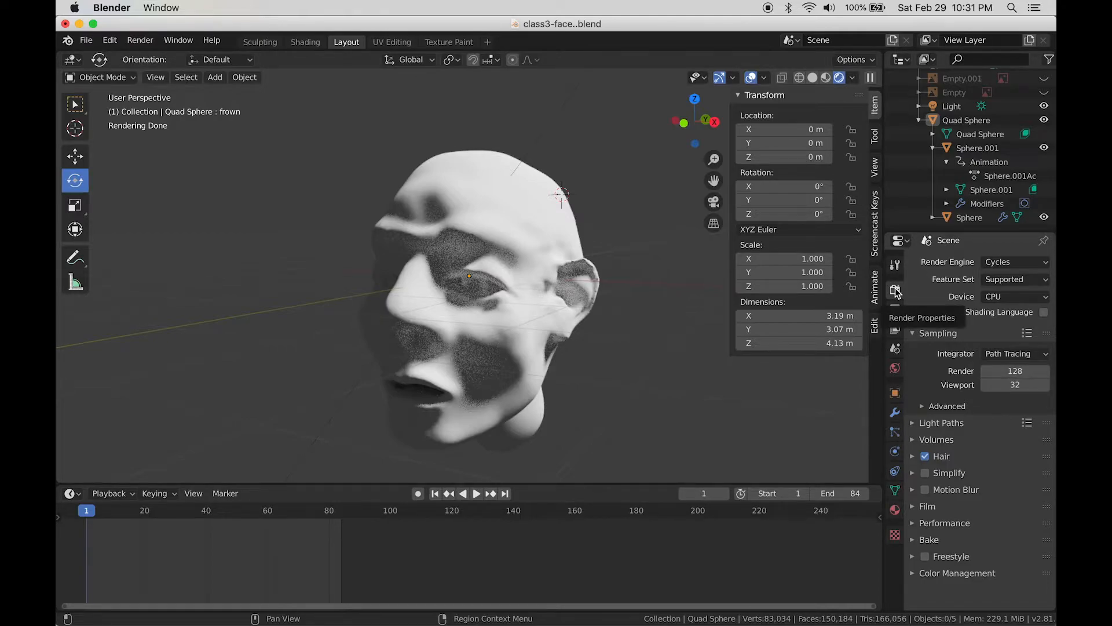
{"action": "left_click", "coordinate": [1008, 262]}
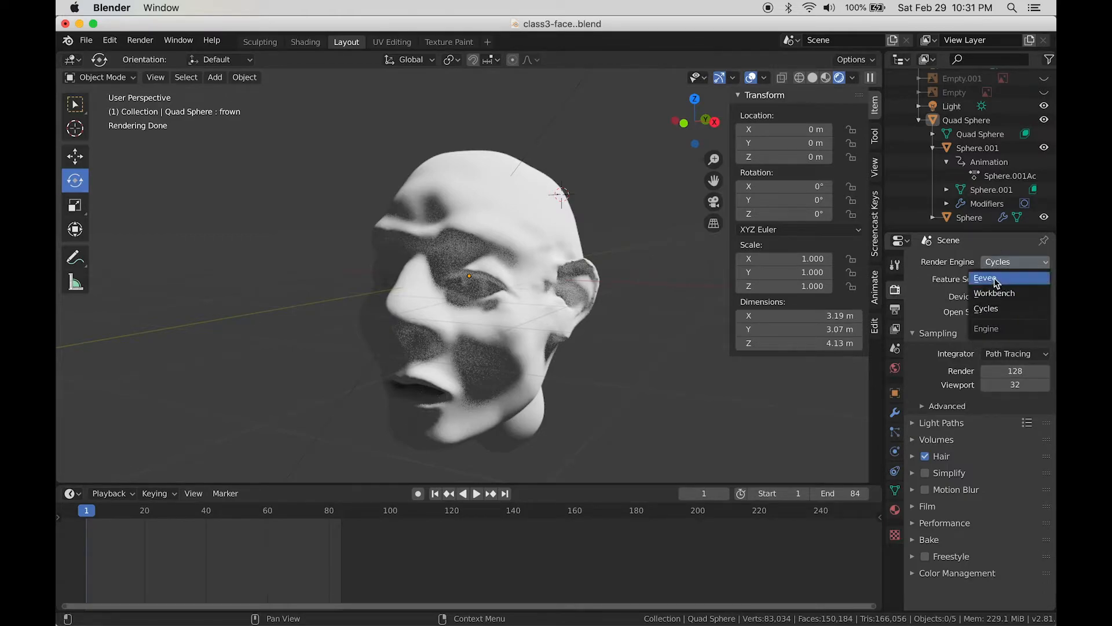
{"action": "left_click", "coordinate": [994, 278]}
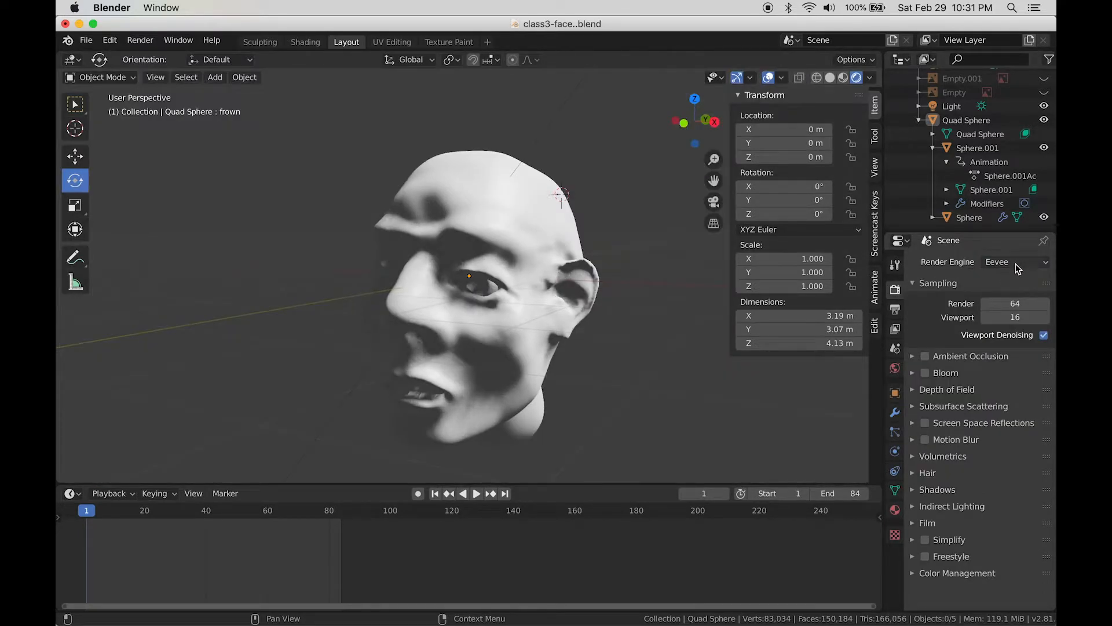
{"action": "left_click", "coordinate": [1016, 263]}
{"action": "left_click", "coordinate": [1009, 267]}
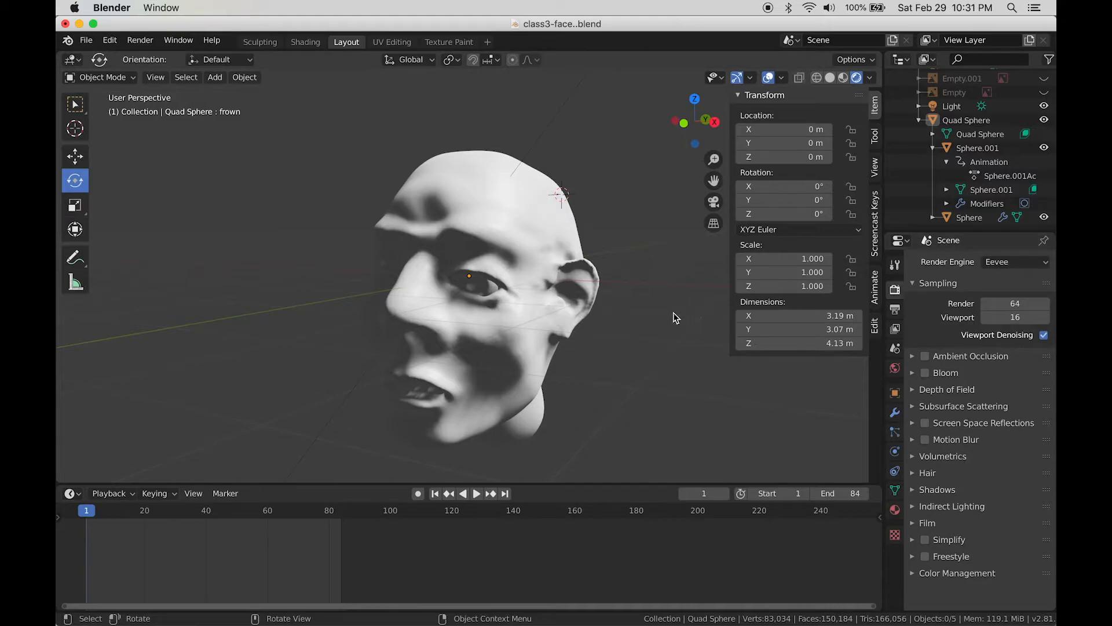
{"action": "middle_click_drag", "start_coordinate": [673, 315], "coordinate": [695, 315]}
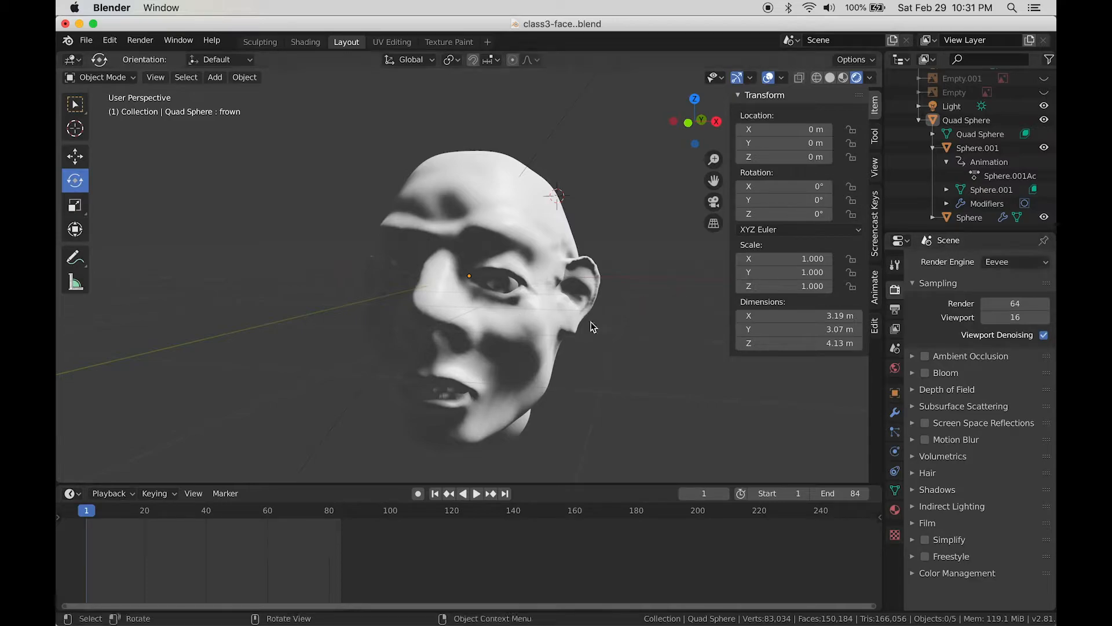
{"action": "left_click", "coordinate": [1008, 264]}
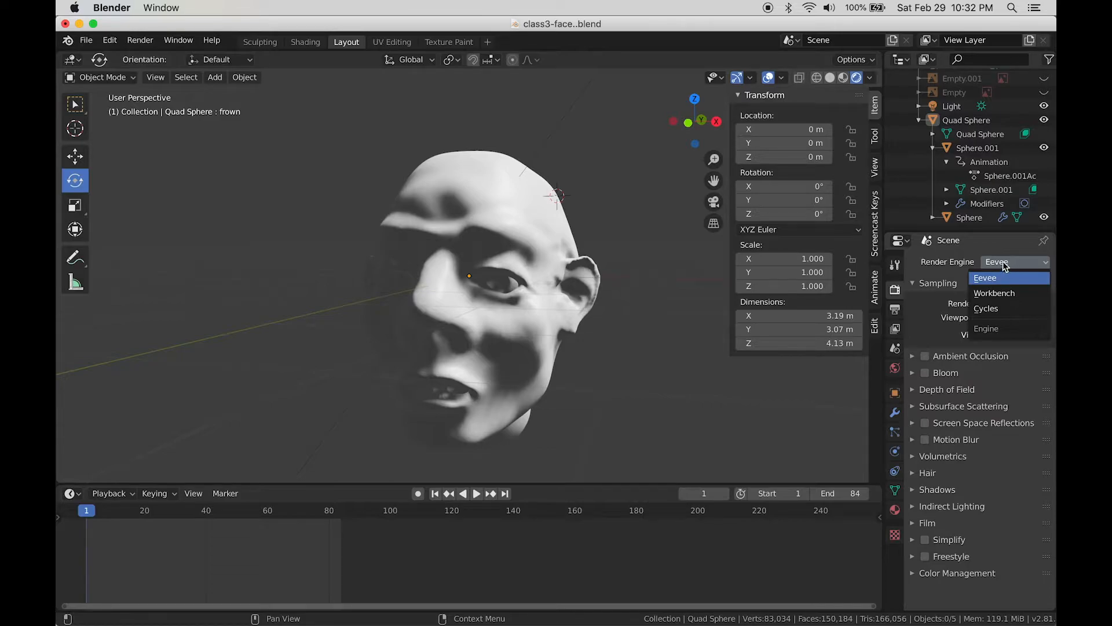
Step: Switch the render engine to Cycles, orbit the face, and keep Render samples at 128
{"action": "left_click", "coordinate": [991, 309]}
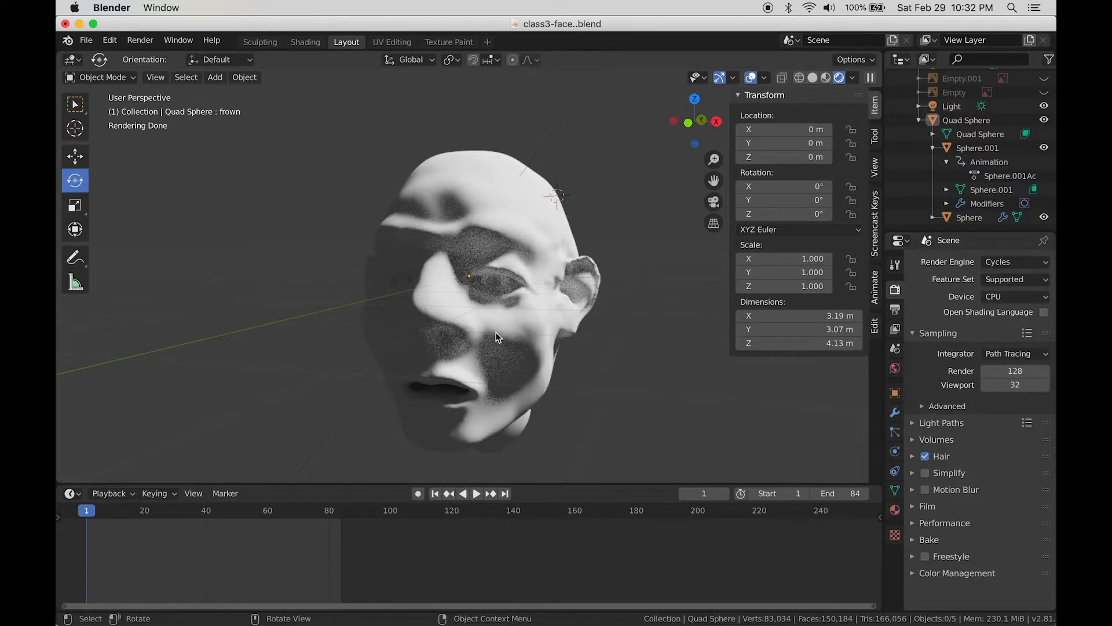
{"action": "middle_click_drag", "start_coordinate": [562, 249], "coordinate": [515, 307]}
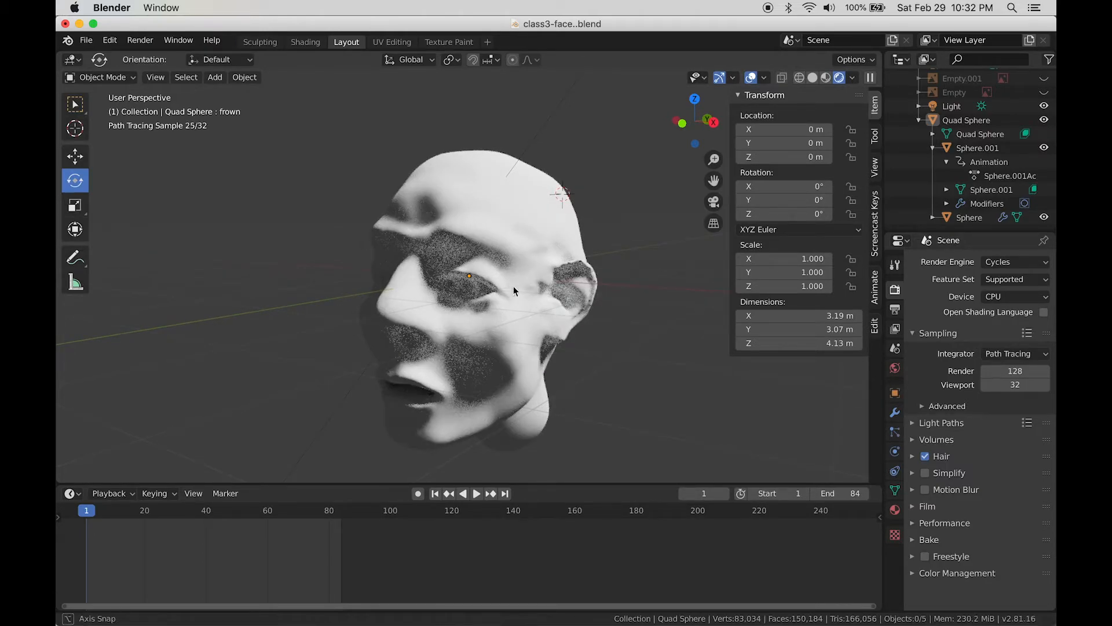
{"action": "middle_click_drag", "start_coordinate": [514, 287], "coordinate": [474, 239]}
{"action": "scroll", "coordinate": [515, 279], "scroll_direction": "up", "scroll_amount": 3}
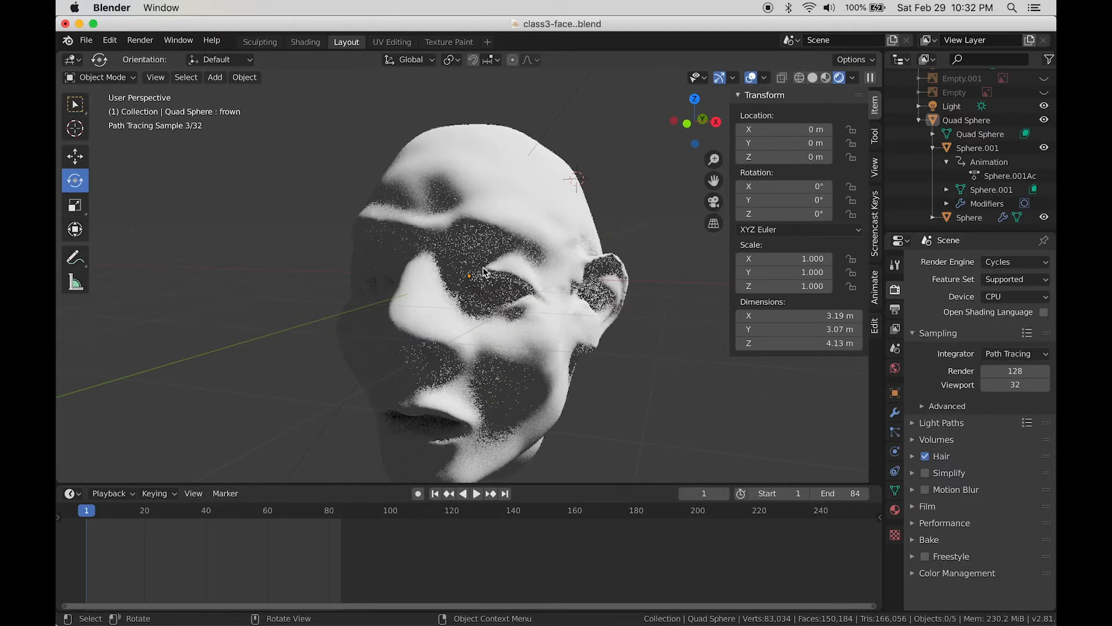
{"action": "left_click", "coordinate": [1011, 373]}
{"action": "key", "text": "Return"}
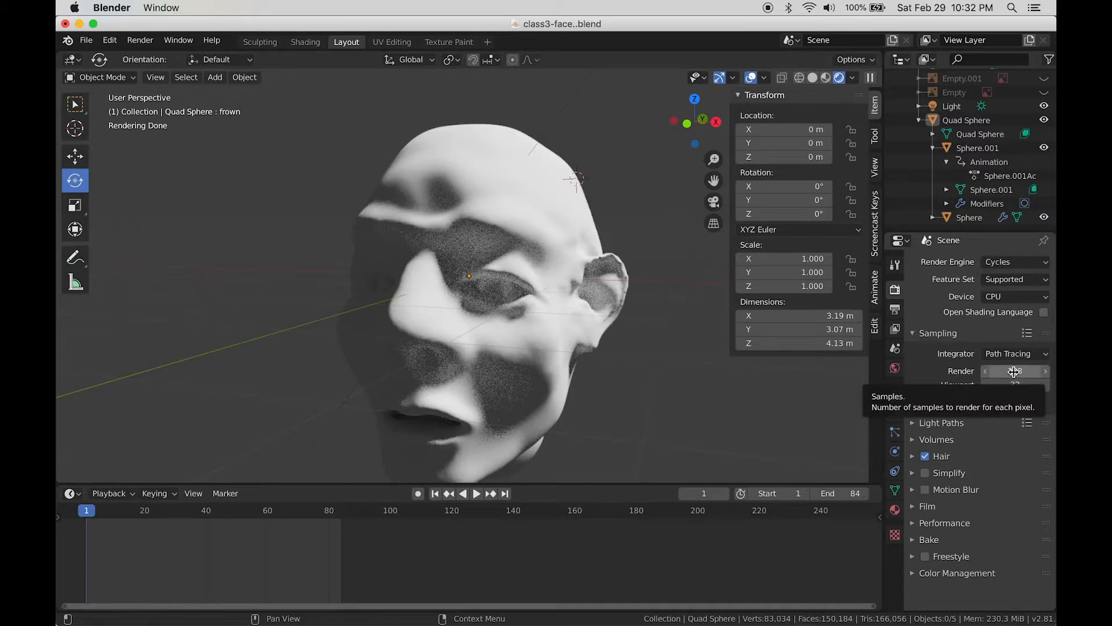
Step: Return the render engine to Eevee and bring up the head's Material Properties
{"action": "left_click", "coordinate": [1009, 264]}
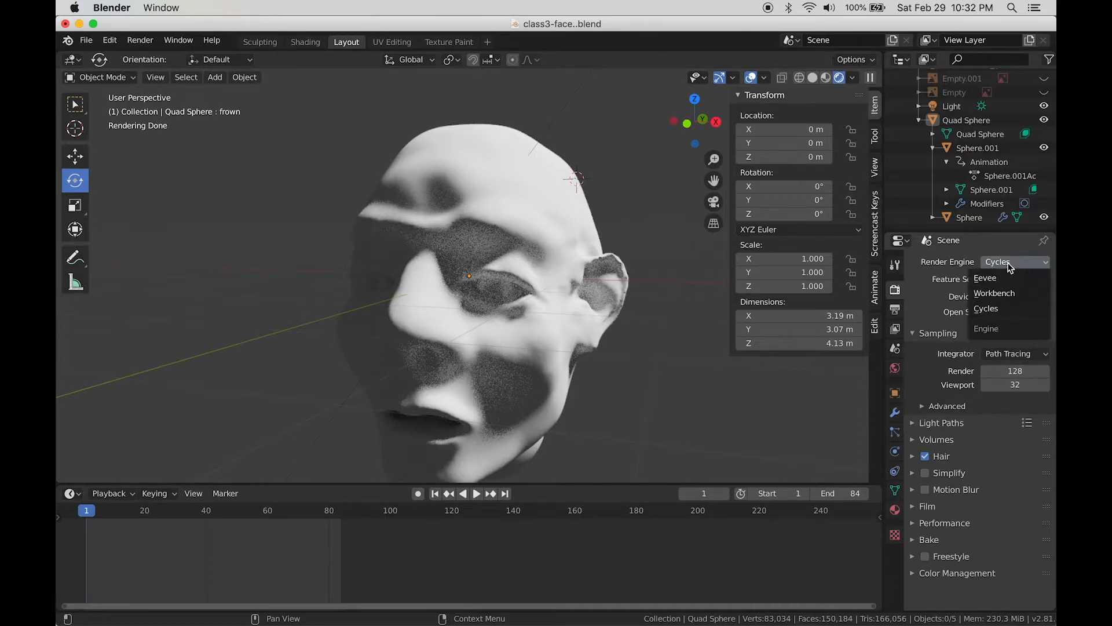
{"action": "left_click", "coordinate": [1009, 264]}
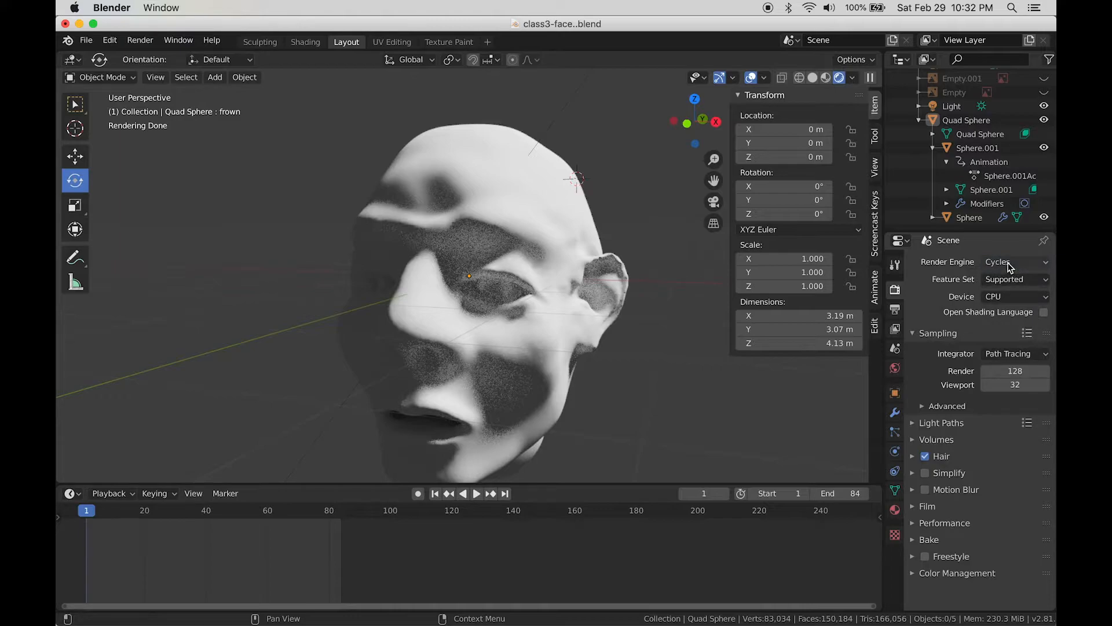
{"action": "left_click", "coordinate": [1009, 265]}
{"action": "left_click", "coordinate": [1000, 279]}
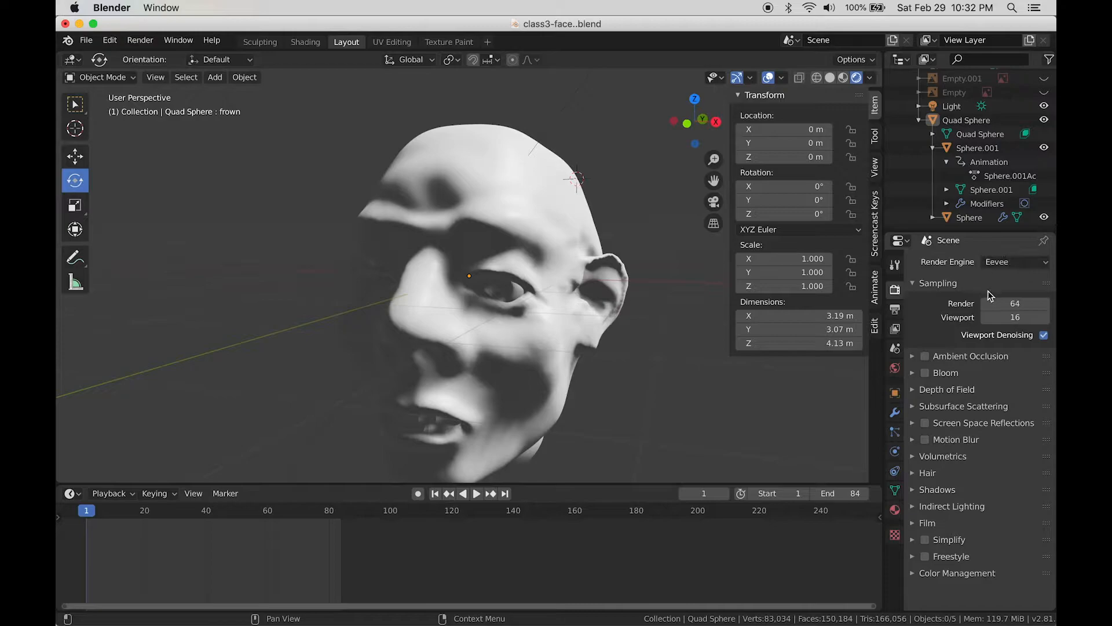
{"action": "left_click", "coordinate": [895, 509]}
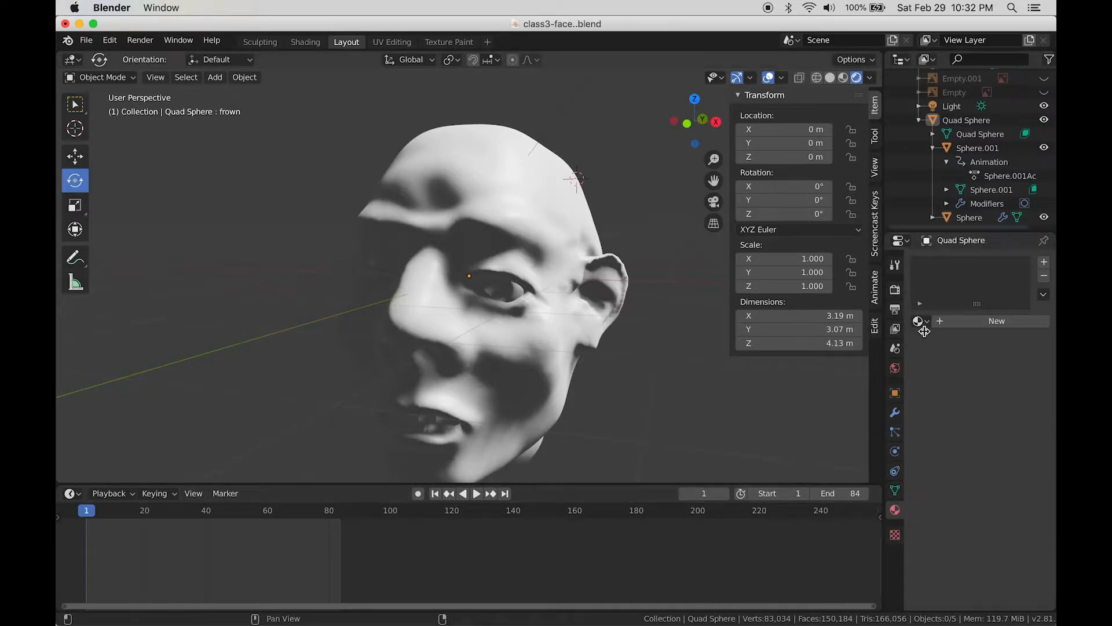
{"action": "scroll", "coordinate": [611, 395], "scroll_direction": "down", "scroll_amount": 1}
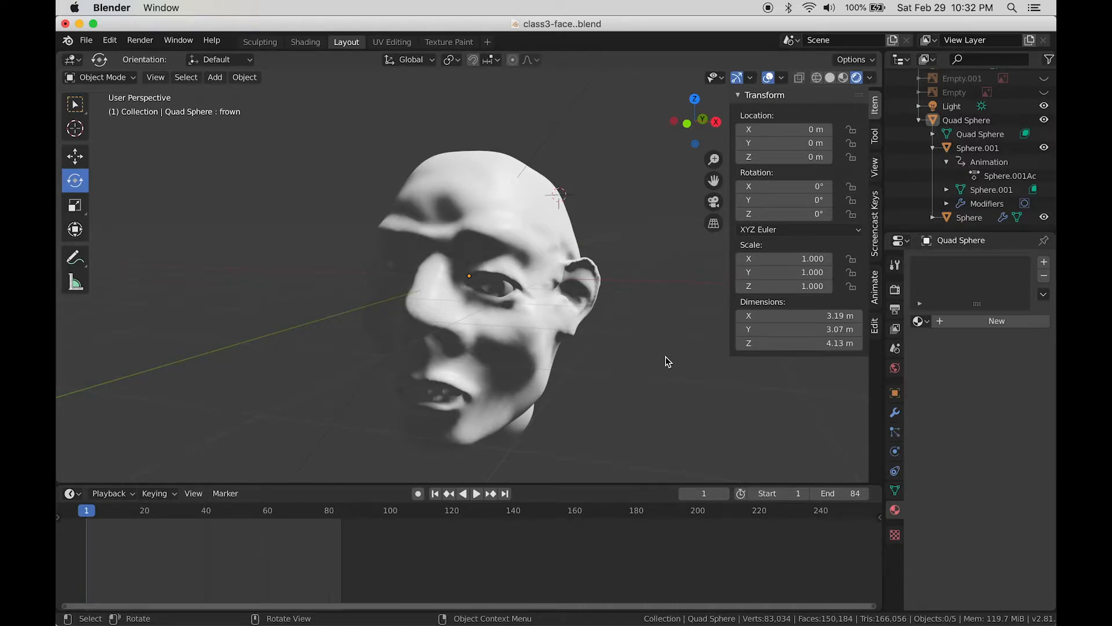
{"action": "mouse_move", "coordinate": [630, 340]}
{"action": "middle_mouse_down"}
{"action": "mouse_move", "coordinate": [598, 342]}
{"action": "mouse_move", "coordinate": [619, 337]}
{"action": "middle_mouse_up"}
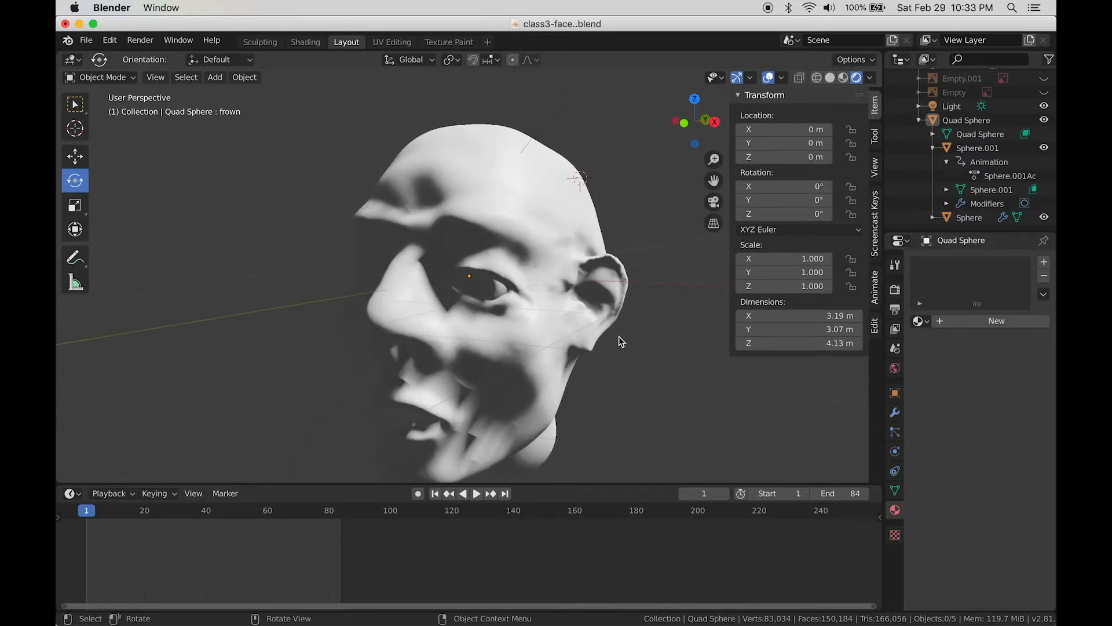
{"action": "scroll", "coordinate": [619, 337], "scroll_direction": "down", "scroll_amount": 1}
{"action": "mouse_move", "coordinate": [619, 342]}
{"action": "middle_mouse_down"}
{"action": "mouse_move", "coordinate": [649, 333]}
{"action": "mouse_move", "coordinate": [622, 344]}
{"action": "middle_mouse_up"}
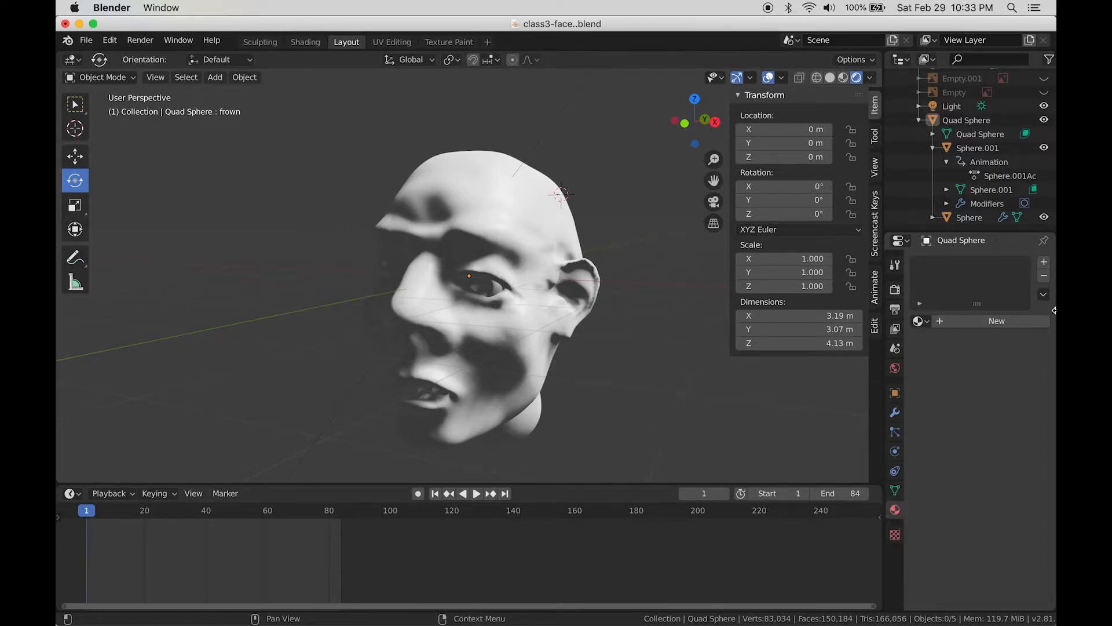
{"action": "left_click", "coordinate": [1045, 264]}
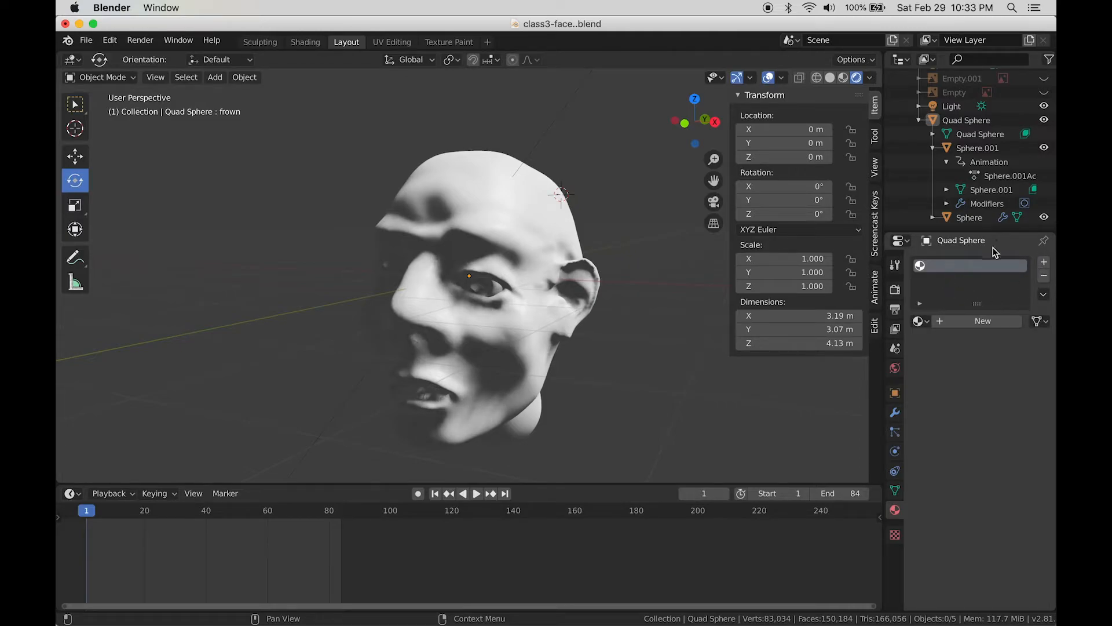
{"action": "left_click", "coordinate": [982, 321]}
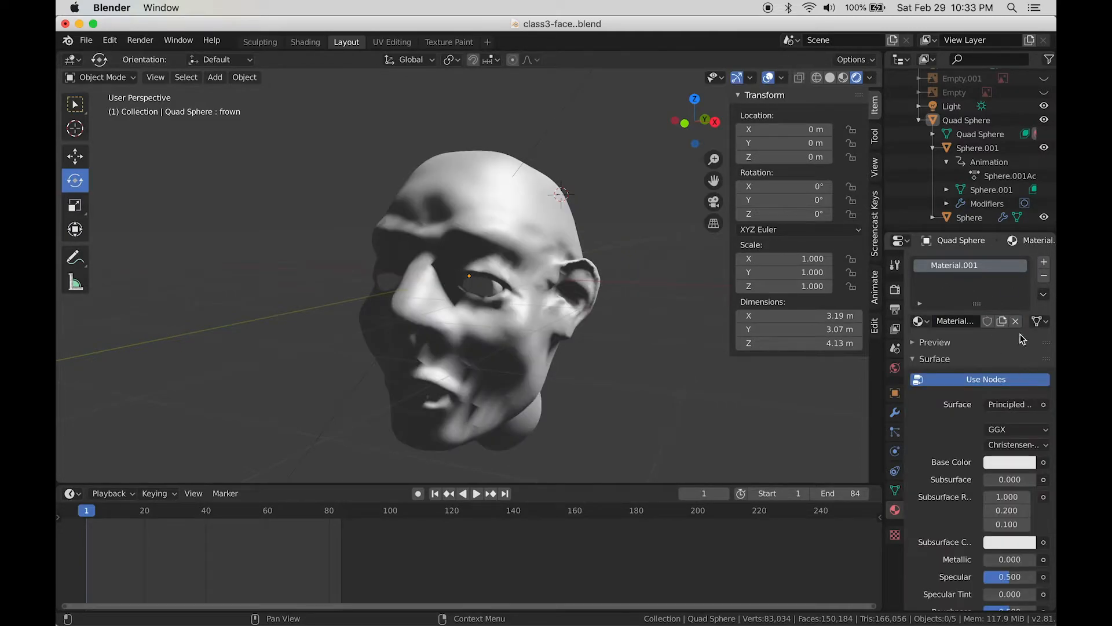
{"action": "double_click", "coordinate": [951, 264]}
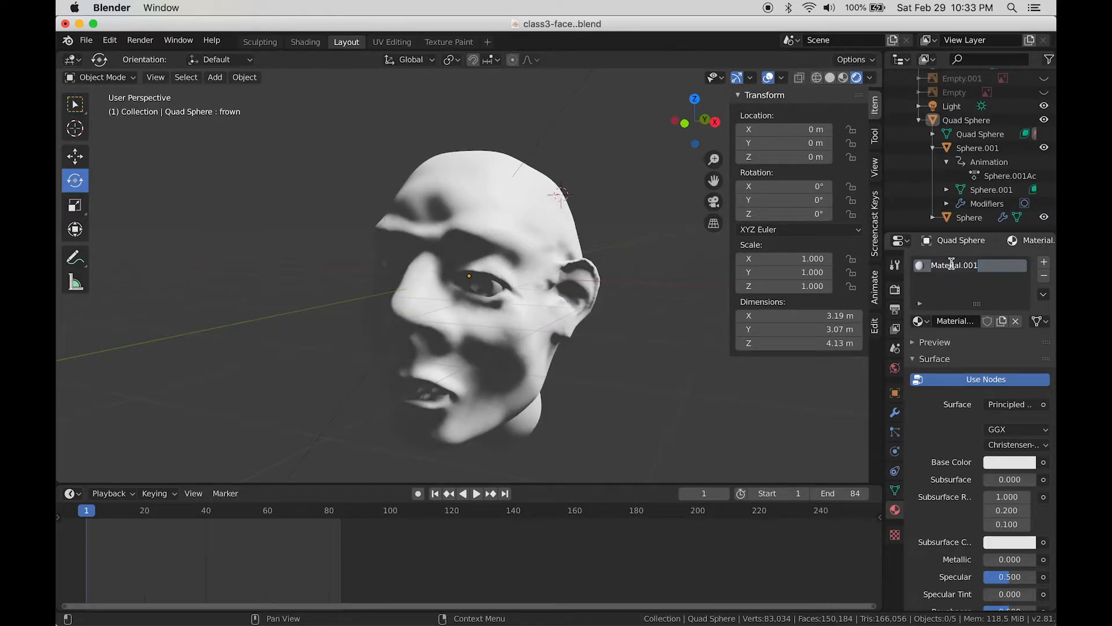
{"action": "type", "text": "face"}
{"action": "key", "text": "Return"}
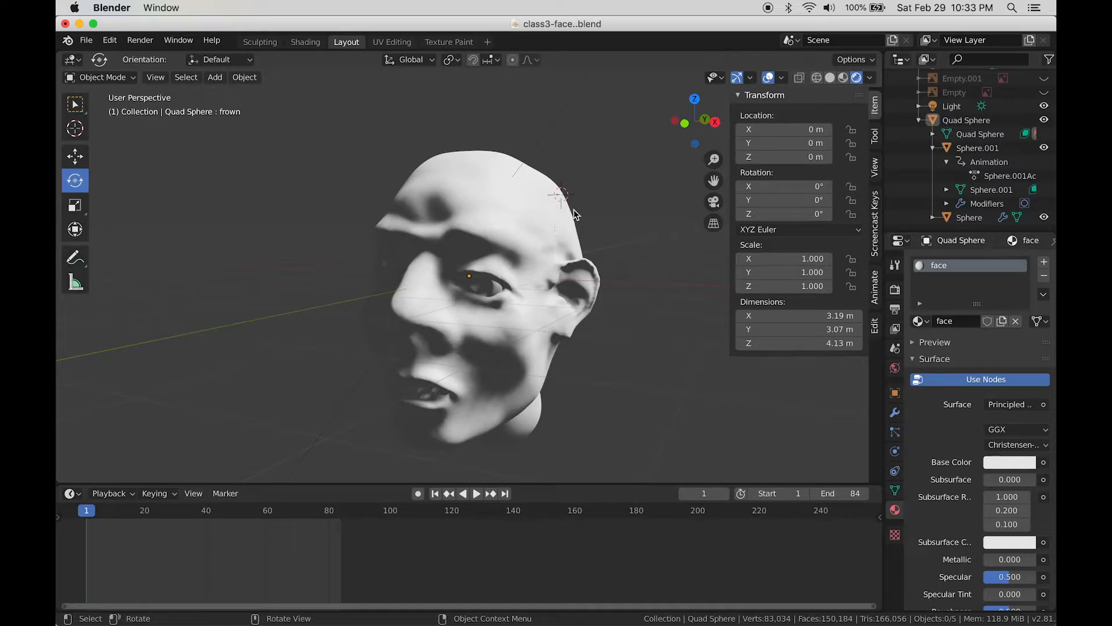
{"action": "scroll", "coordinate": [936, 450], "scroll_direction": "down", "scroll_amount": 2}
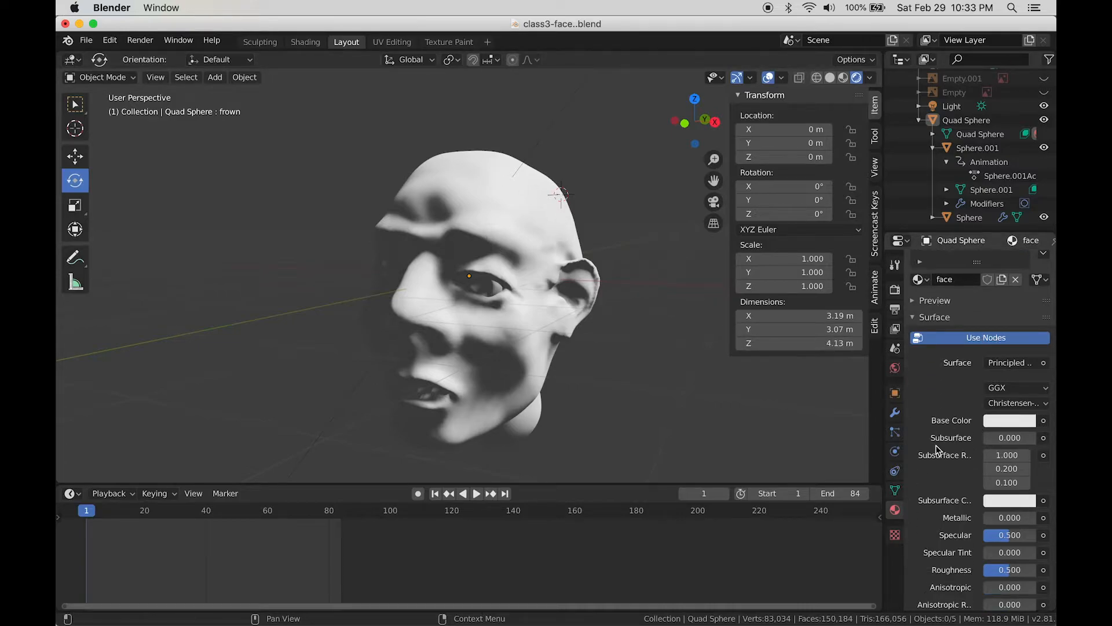
{"action": "scroll", "coordinate": [937, 449], "scroll_direction": "up", "scroll_amount": 2}
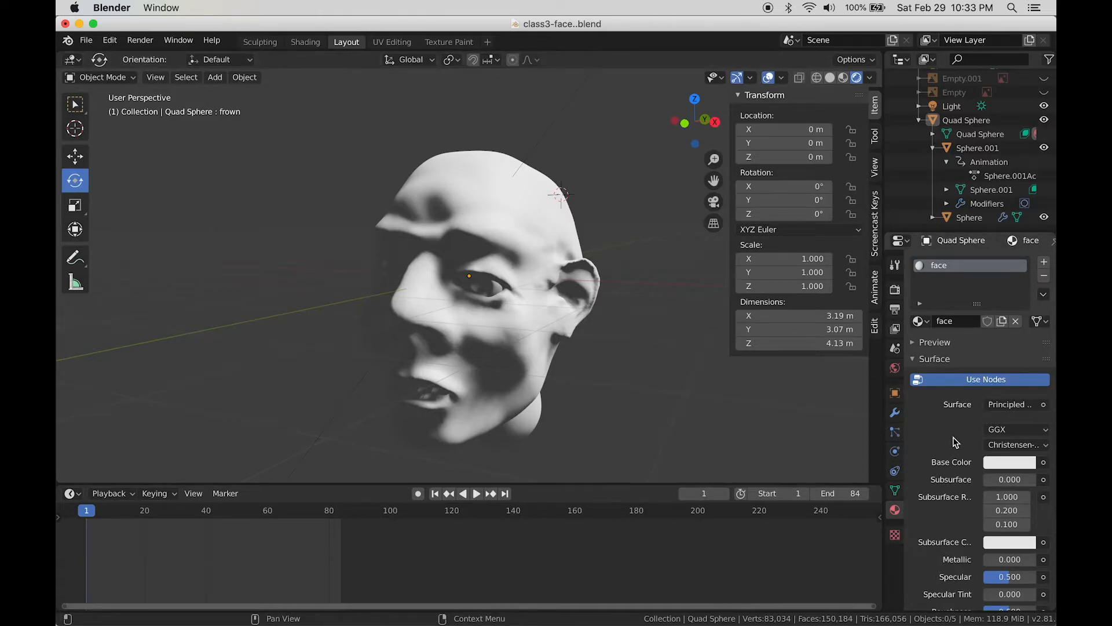
{"action": "scroll", "coordinate": [938, 449], "scroll_direction": "down", "scroll_amount": 2}
{"action": "scroll", "coordinate": [1008, 444], "scroll_direction": "up", "scroll_amount": 2}
{"action": "scroll", "coordinate": [950, 456], "scroll_direction": "down", "scroll_amount": 1}
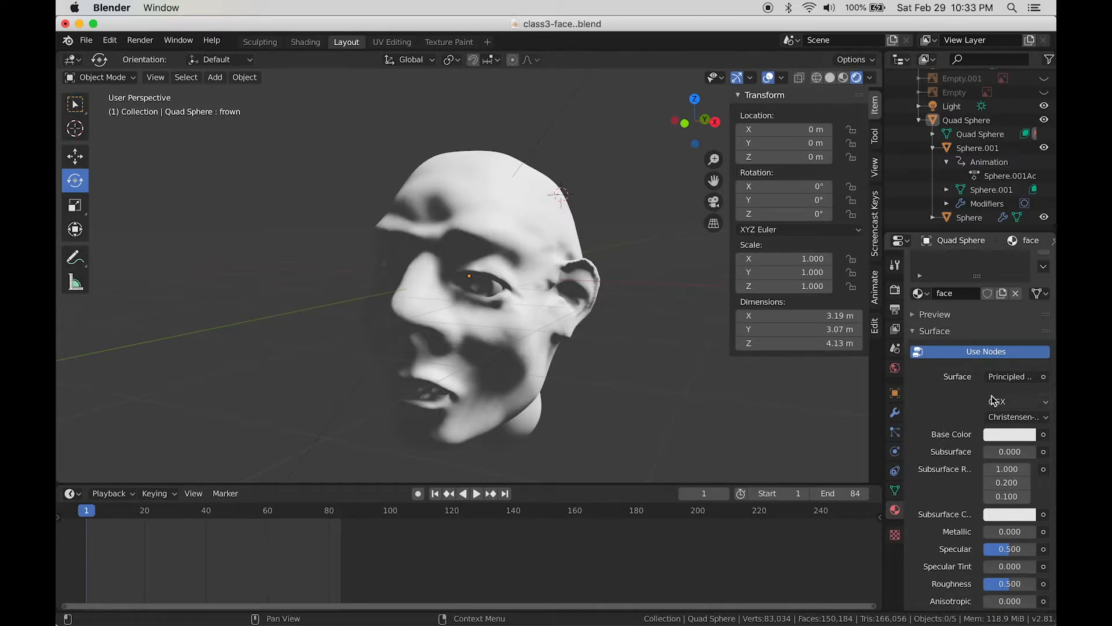
{"action": "scroll", "coordinate": [962, 391], "scroll_direction": "down", "scroll_amount": 7}
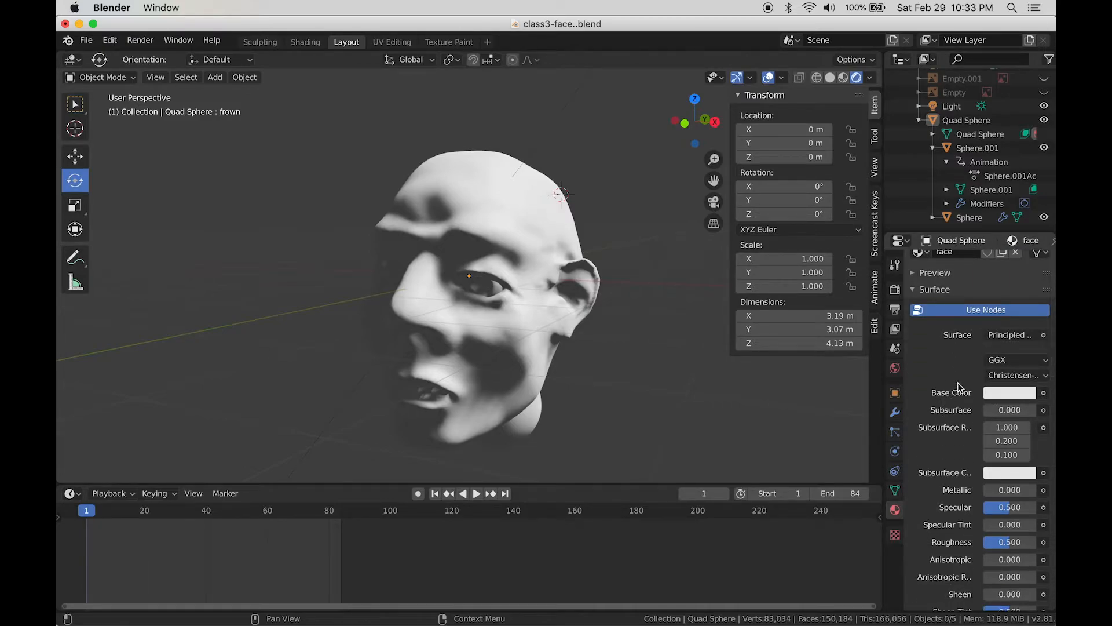
{"action": "scroll", "coordinate": [971, 399], "scroll_direction": "up", "scroll_amount": 7}
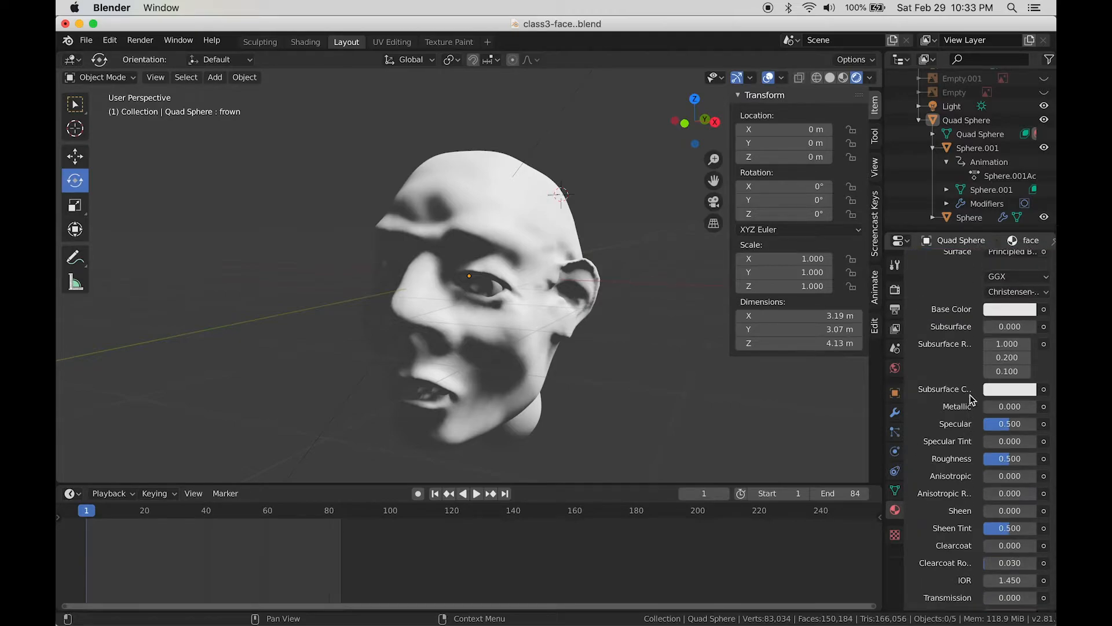
{"action": "scroll", "coordinate": [954, 385], "scroll_direction": "down", "scroll_amount": 1}
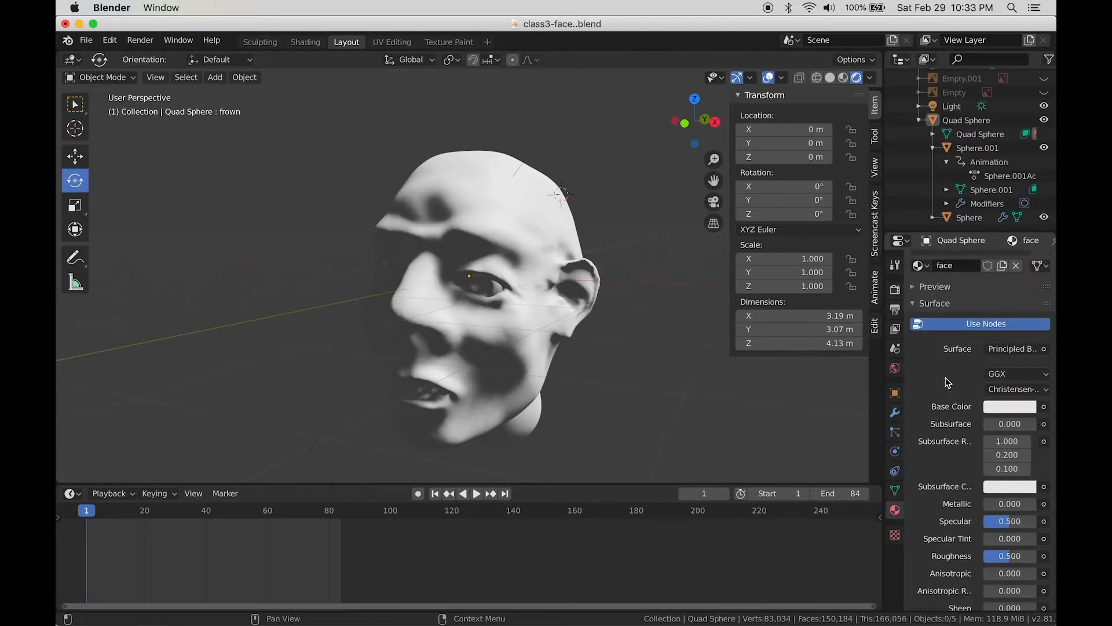
{"action": "scroll", "coordinate": [951, 383], "scroll_direction": "up", "scroll_amount": 1}
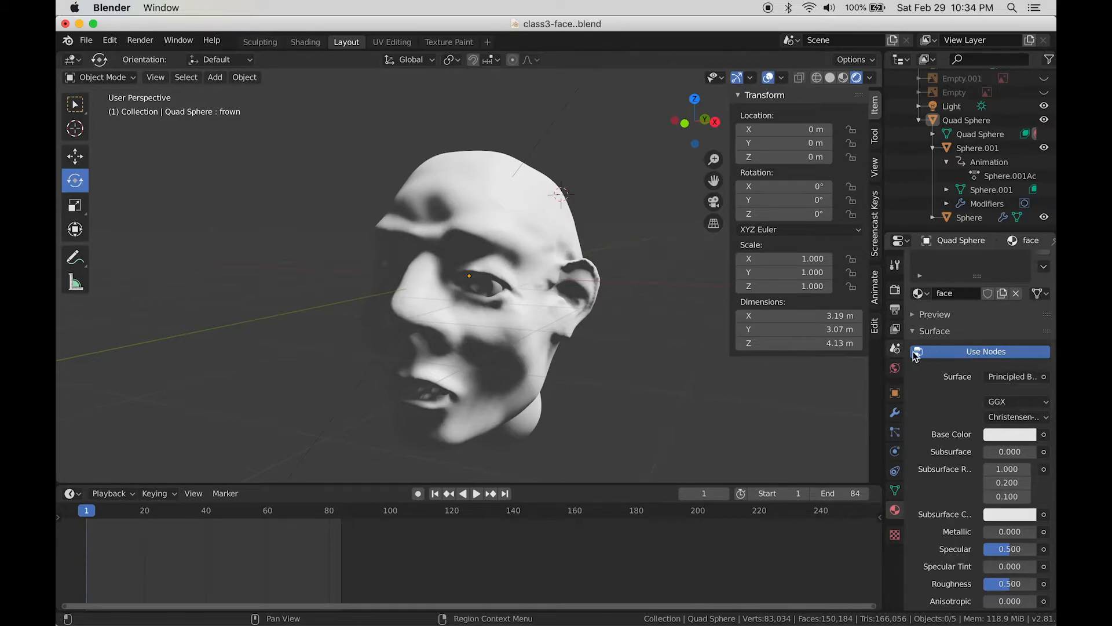
Step: Expand the face material's Preview panel and browse its default Principled BSDF values
{"action": "left_click", "coordinate": [913, 320]}
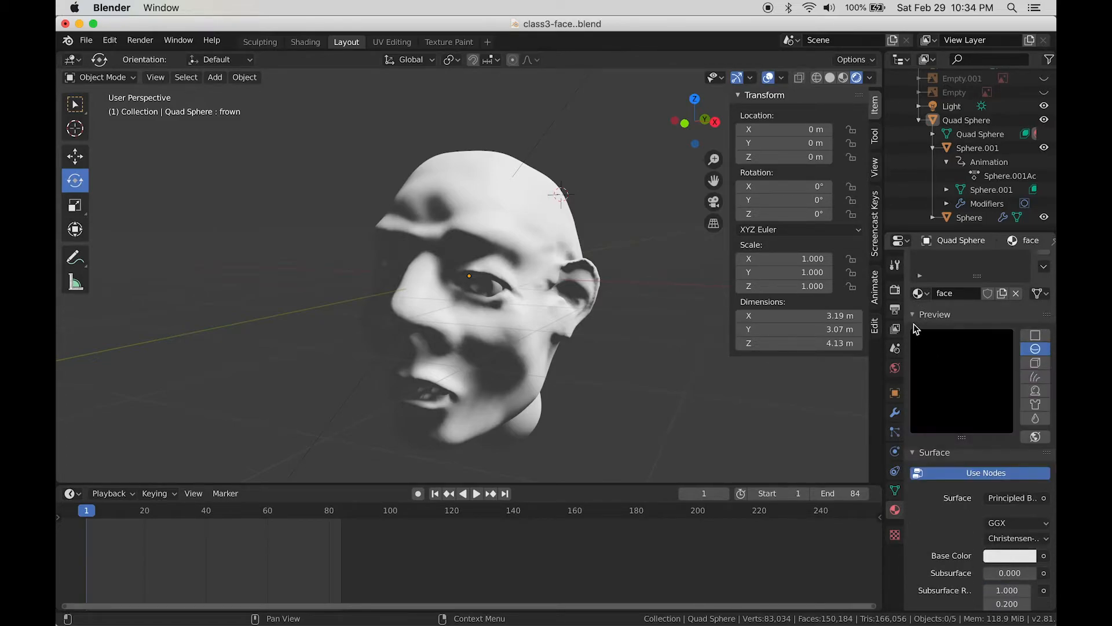
{"action": "scroll", "coordinate": [968, 407], "scroll_direction": "up", "scroll_amount": 1}
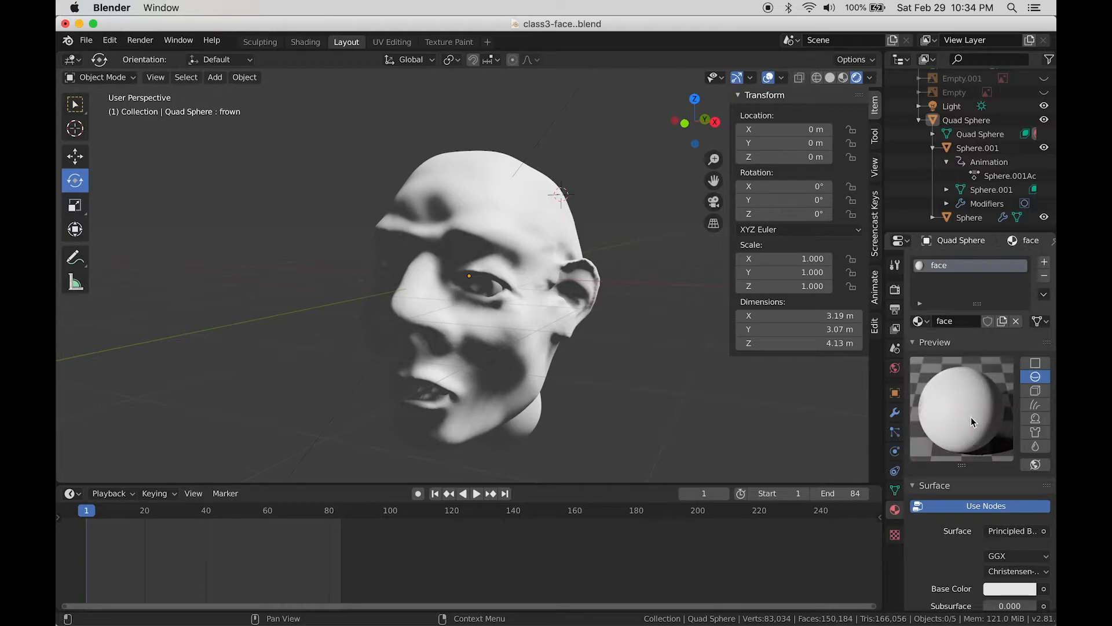
{"action": "scroll", "coordinate": [1005, 438], "scroll_direction": "down", "scroll_amount": 5}
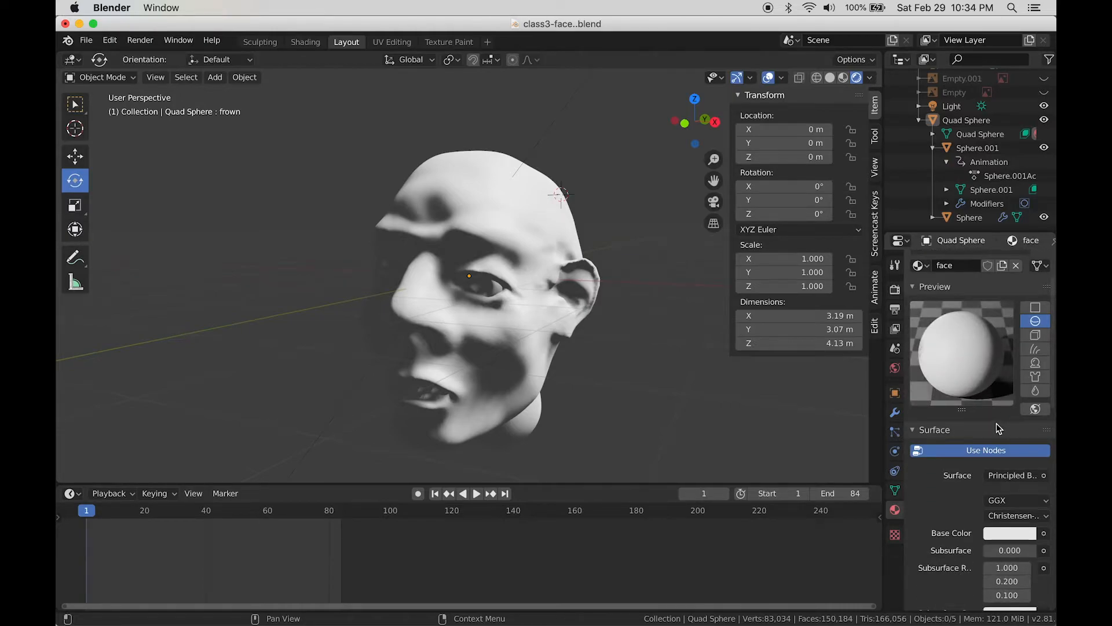
{"action": "scroll", "coordinate": [968, 449], "scroll_direction": "down", "scroll_amount": 3}
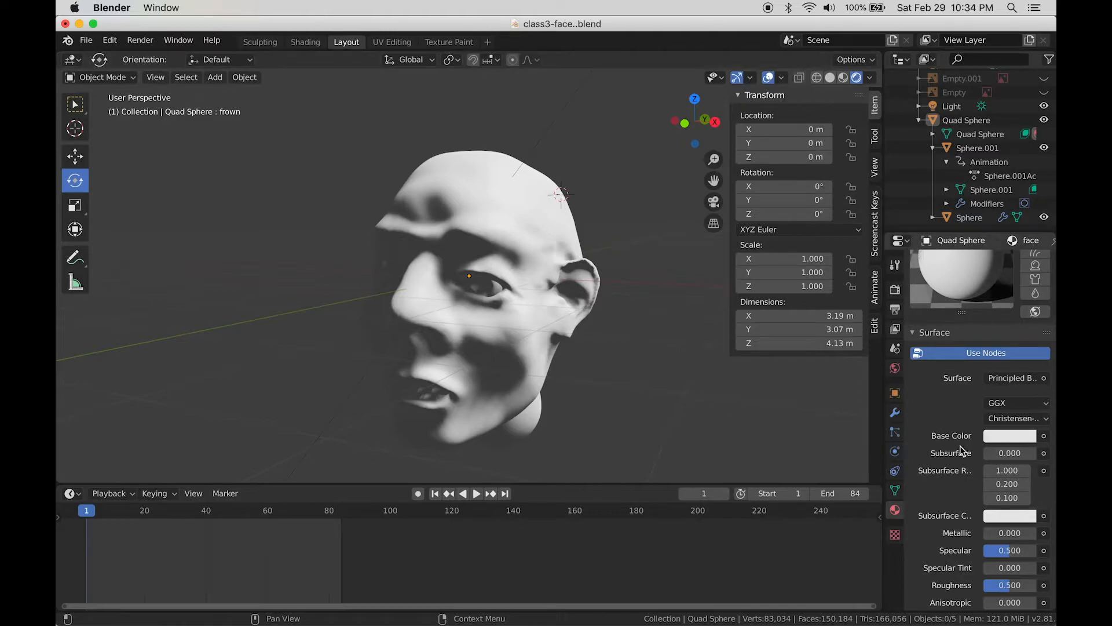
{"action": "scroll", "coordinate": [962, 451], "scroll_direction": "down", "scroll_amount": 3}
{"action": "scroll", "coordinate": [965, 449], "scroll_direction": "up", "scroll_amount": 2}
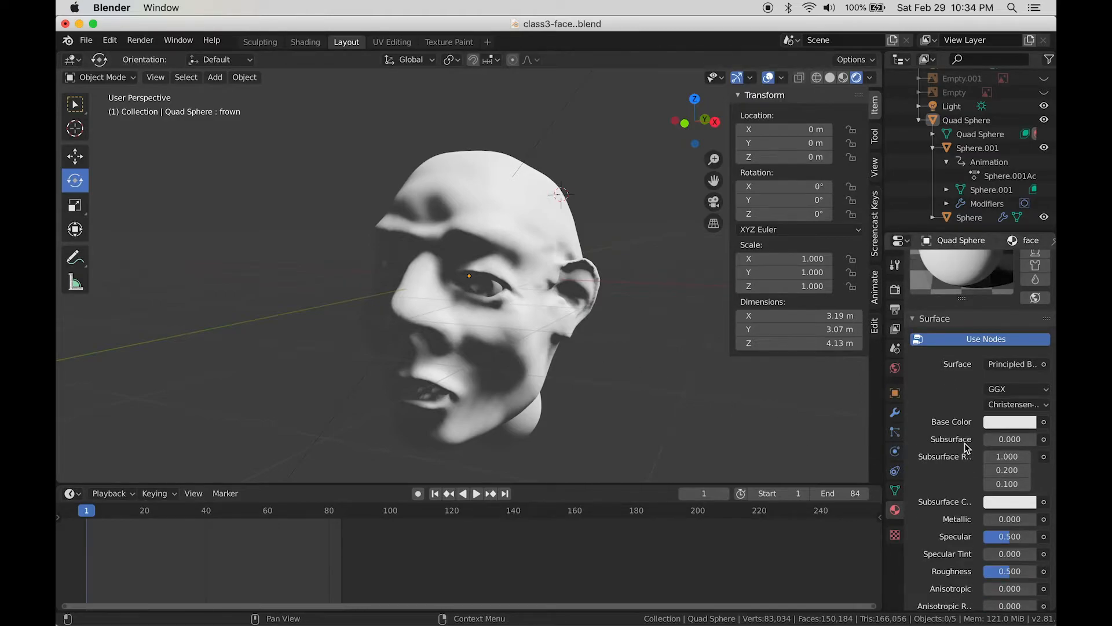
{"action": "scroll", "coordinate": [966, 448], "scroll_direction": "up", "scroll_amount": 2}
{"action": "scroll", "coordinate": [966, 447], "scroll_direction": "down", "scroll_amount": 3}
{"action": "scroll", "coordinate": [972, 415], "scroll_direction": "up", "scroll_amount": 3}
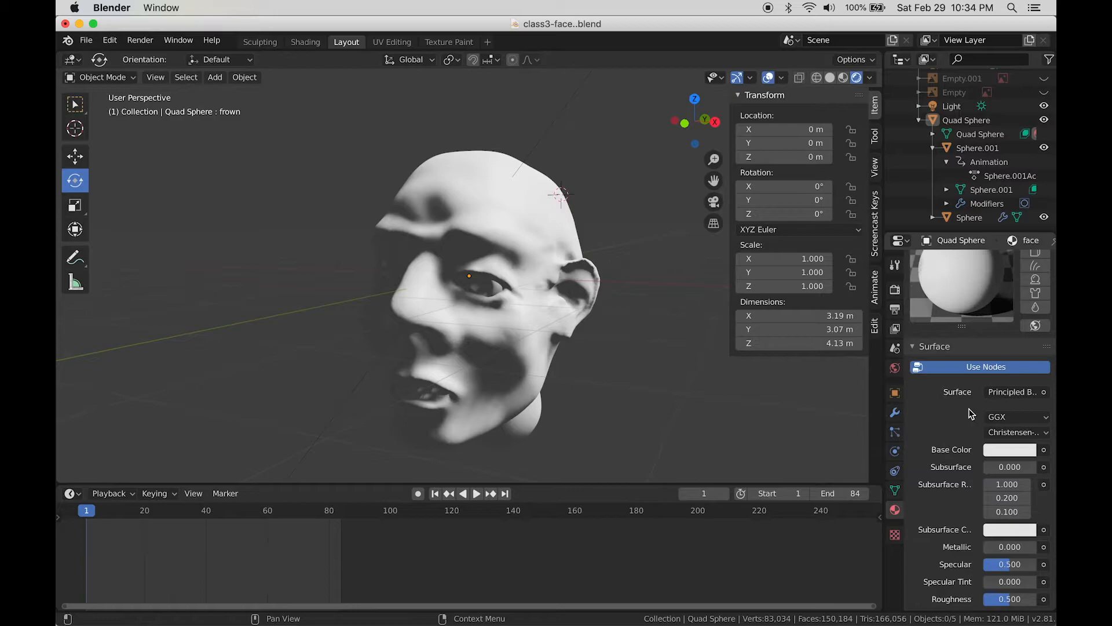
{"action": "scroll", "coordinate": [960, 322], "scroll_direction": "up", "scroll_amount": 2}
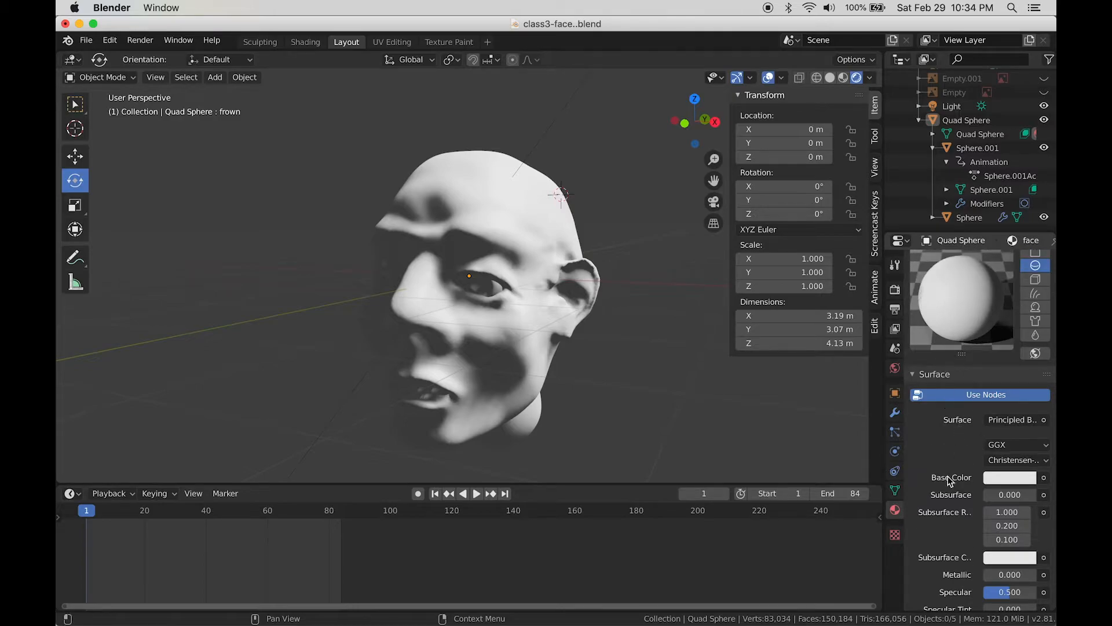
{"action": "scroll", "coordinate": [950, 481], "scroll_direction": "down", "scroll_amount": 3}
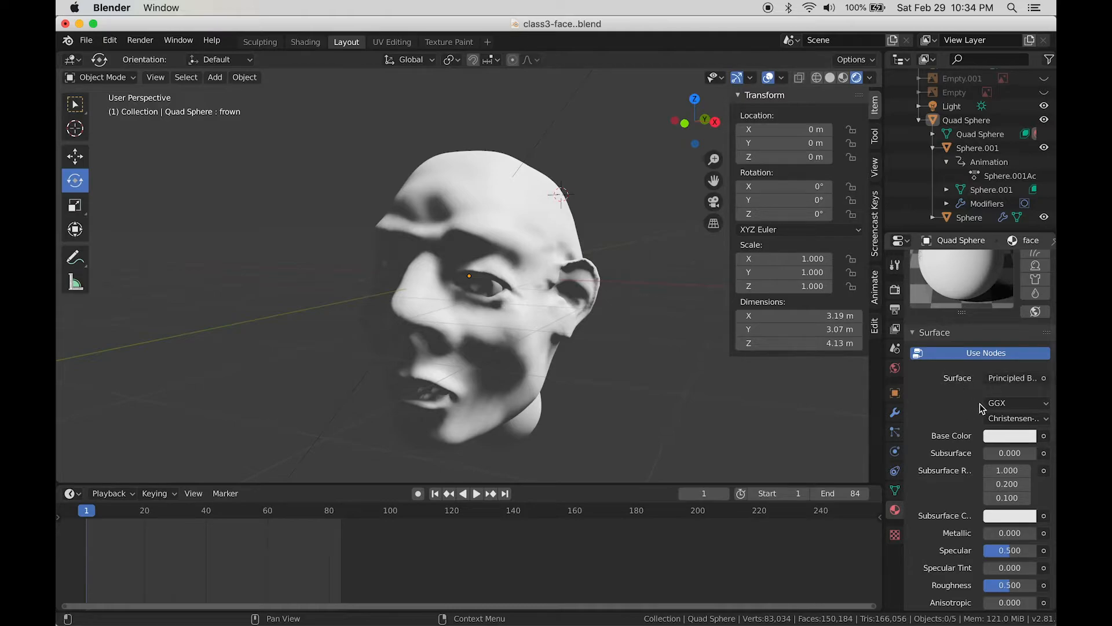
{"action": "scroll", "coordinate": [975, 539], "scroll_direction": "down", "scroll_amount": 4}
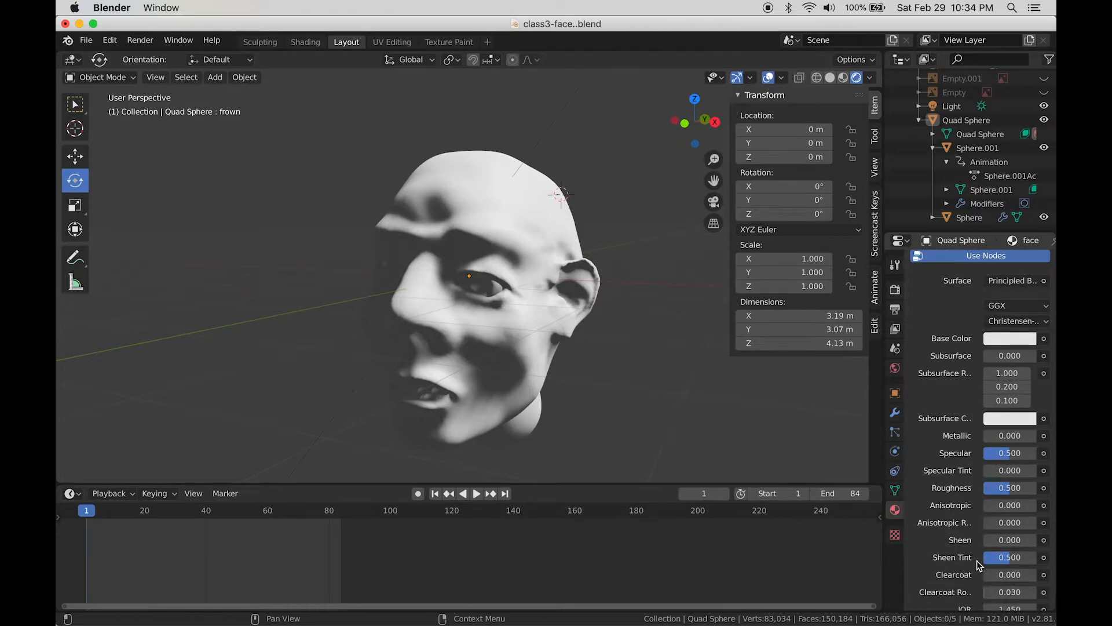
{"action": "scroll", "coordinate": [977, 560], "scroll_direction": "up", "scroll_amount": 4}
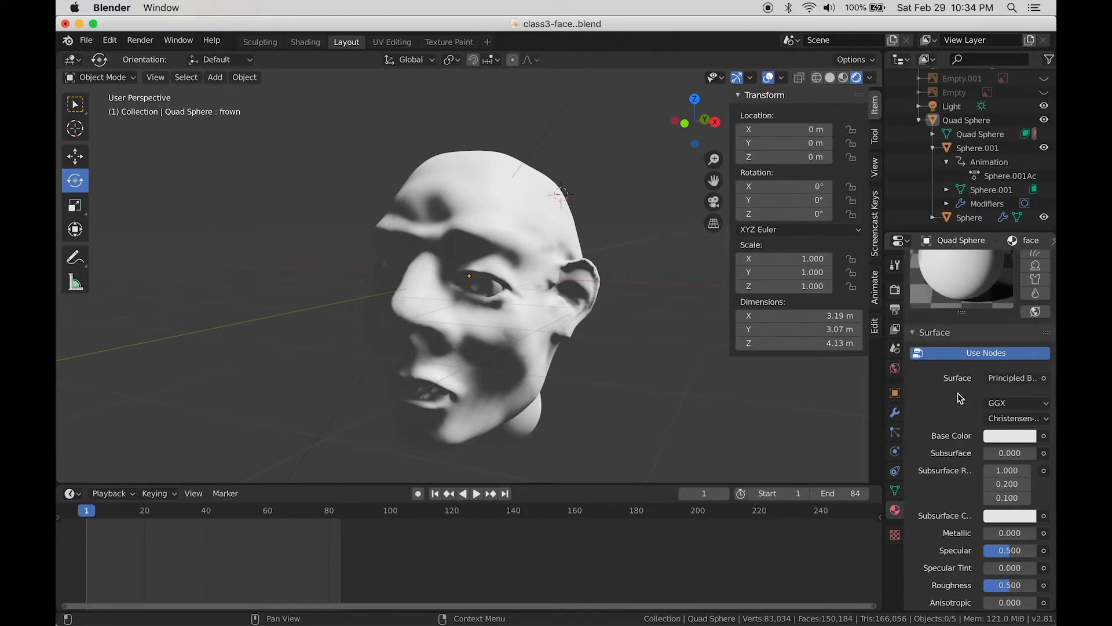
{"action": "left_click", "coordinate": [1001, 380]}
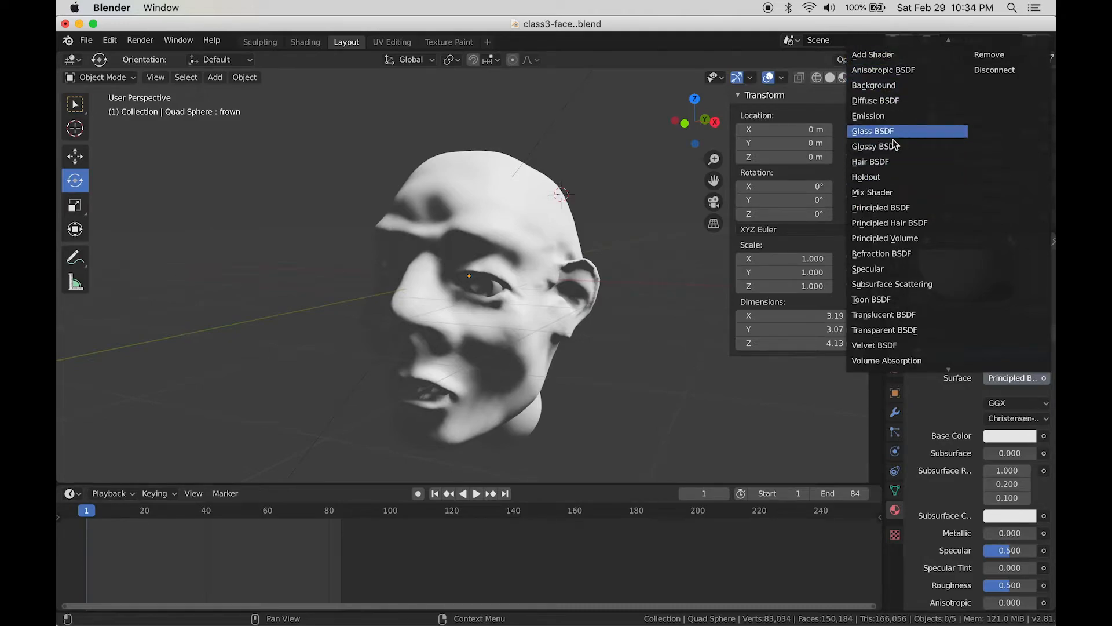
{"action": "left_click", "coordinate": [901, 299]}
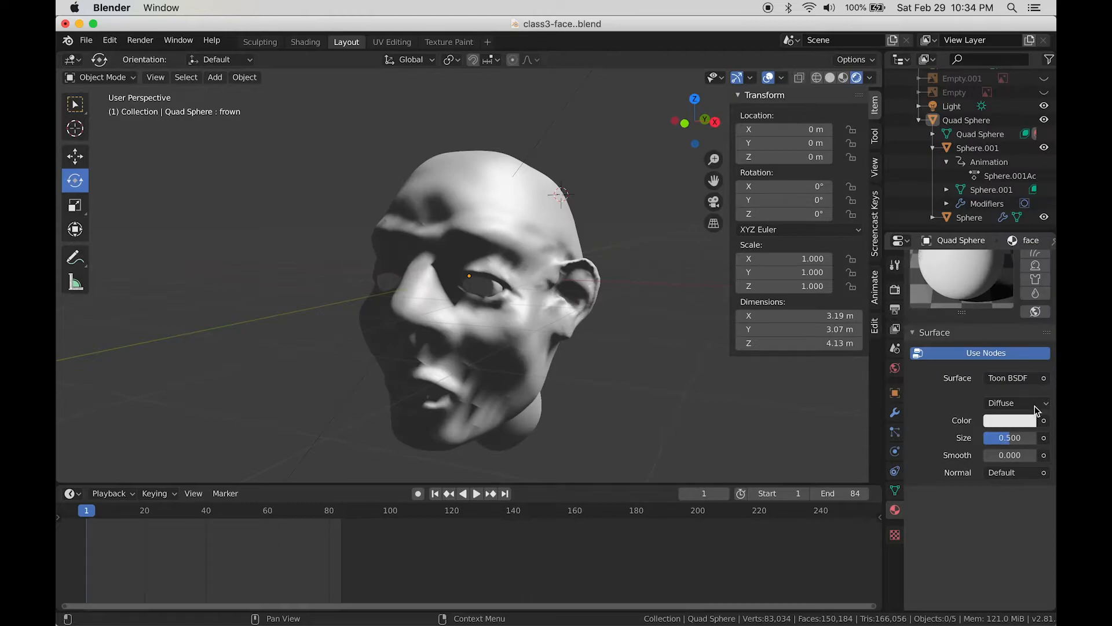
{"action": "left_click", "coordinate": [1019, 378]}
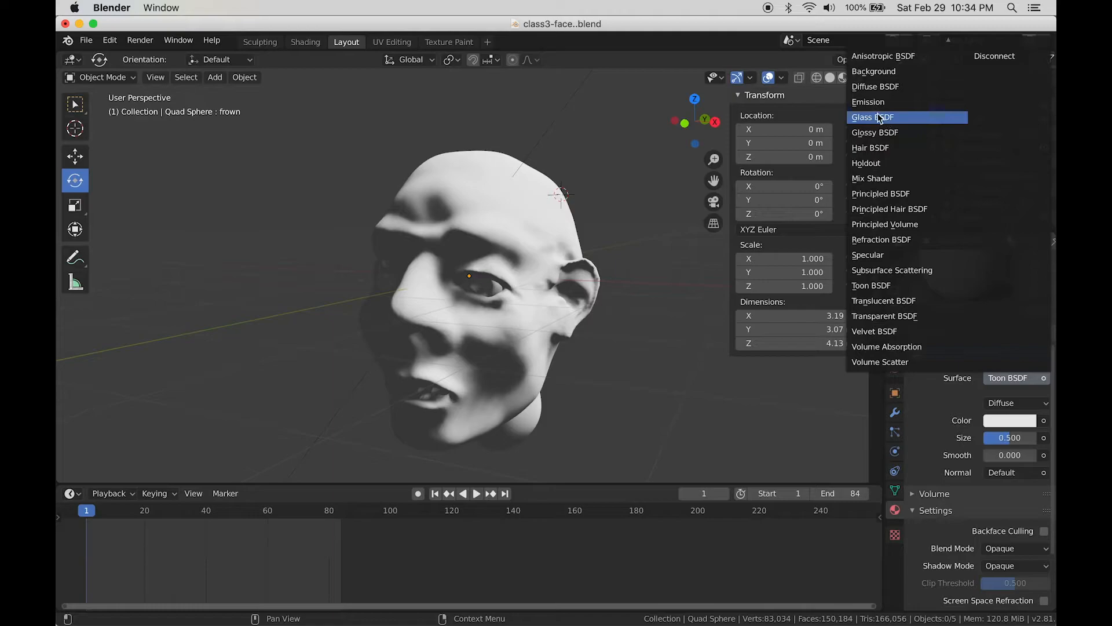
{"action": "left_click", "coordinate": [878, 133]}
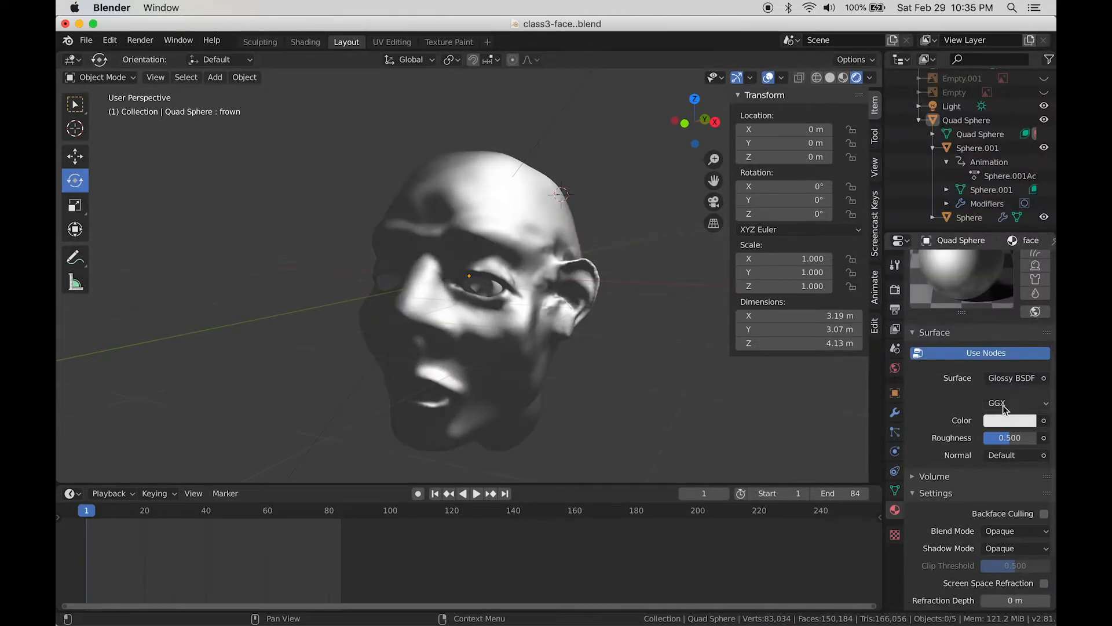
{"action": "left_click", "coordinate": [1014, 378]}
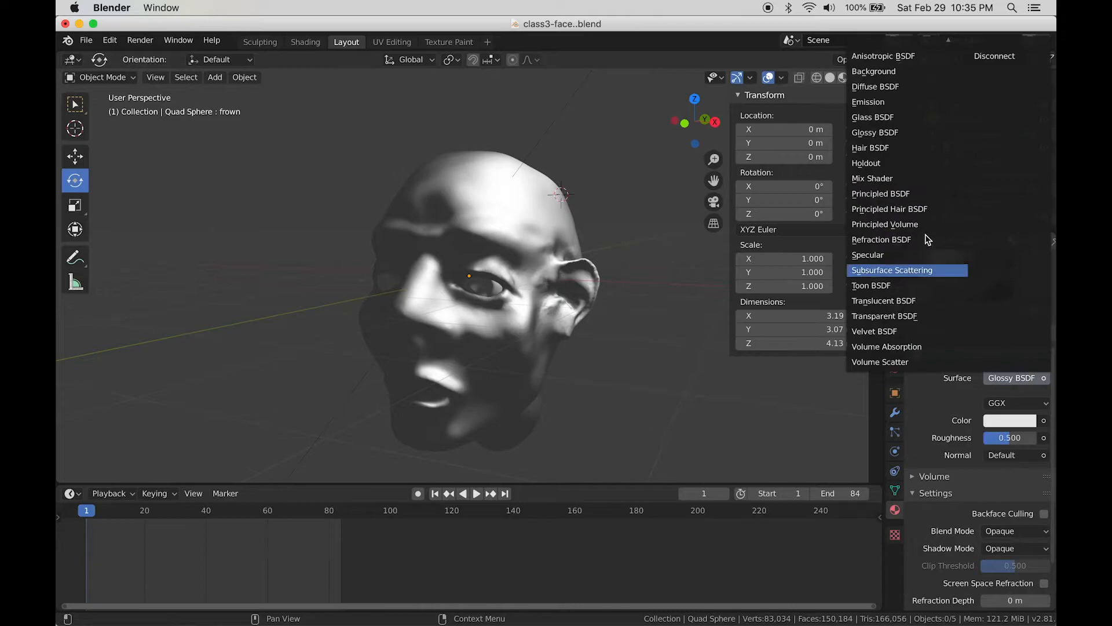
{"action": "left_click", "coordinate": [909, 304]}
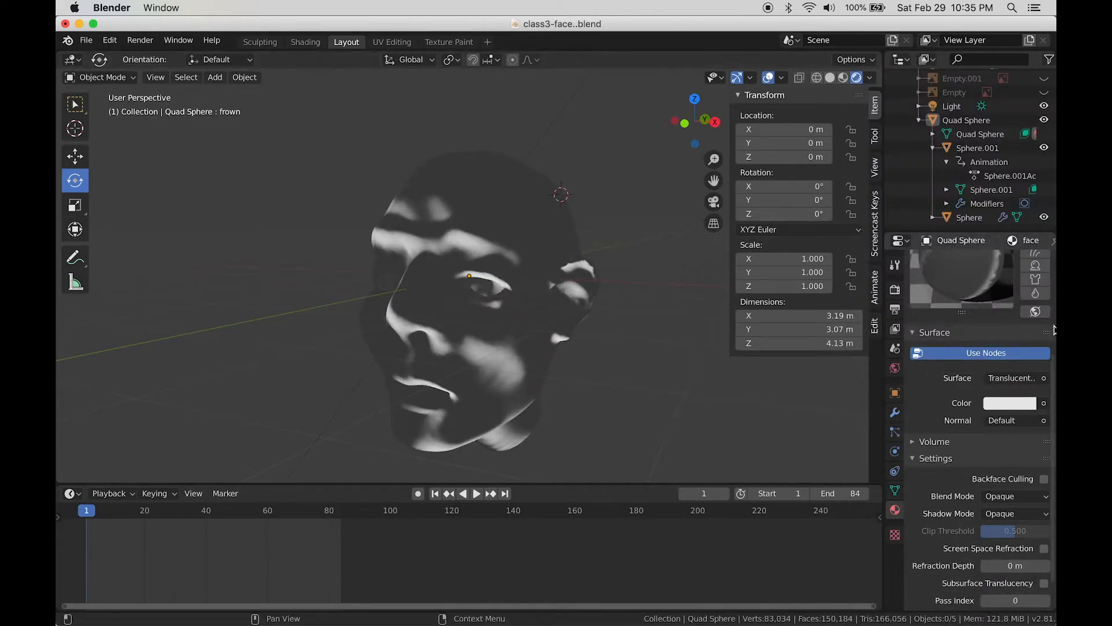
{"action": "left_click", "coordinate": [1015, 378]}
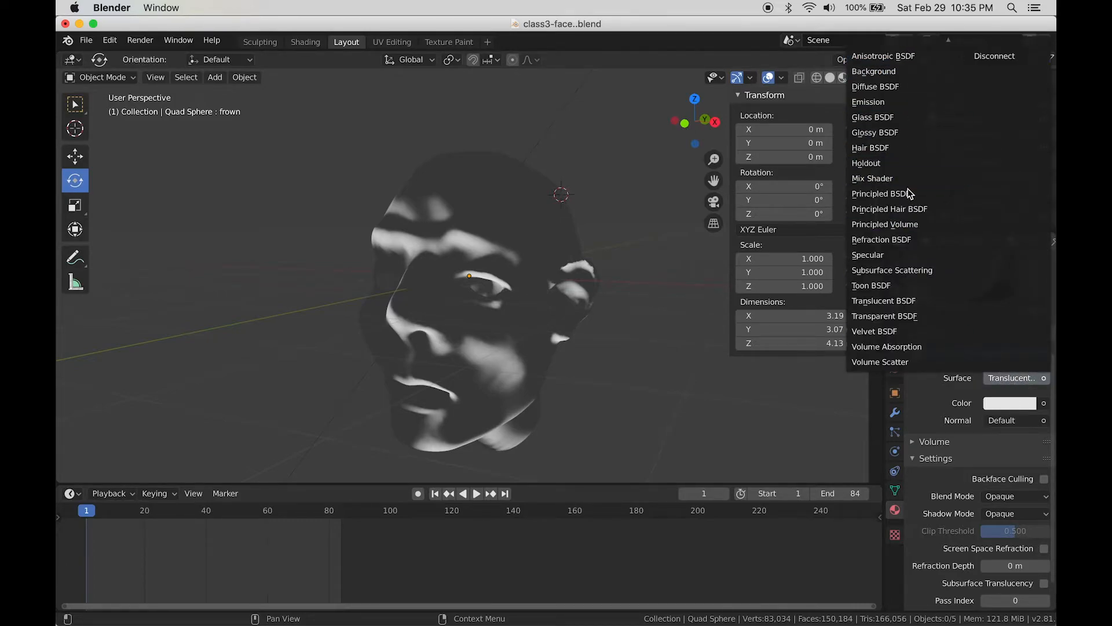
{"action": "left_click", "coordinate": [890, 195]}
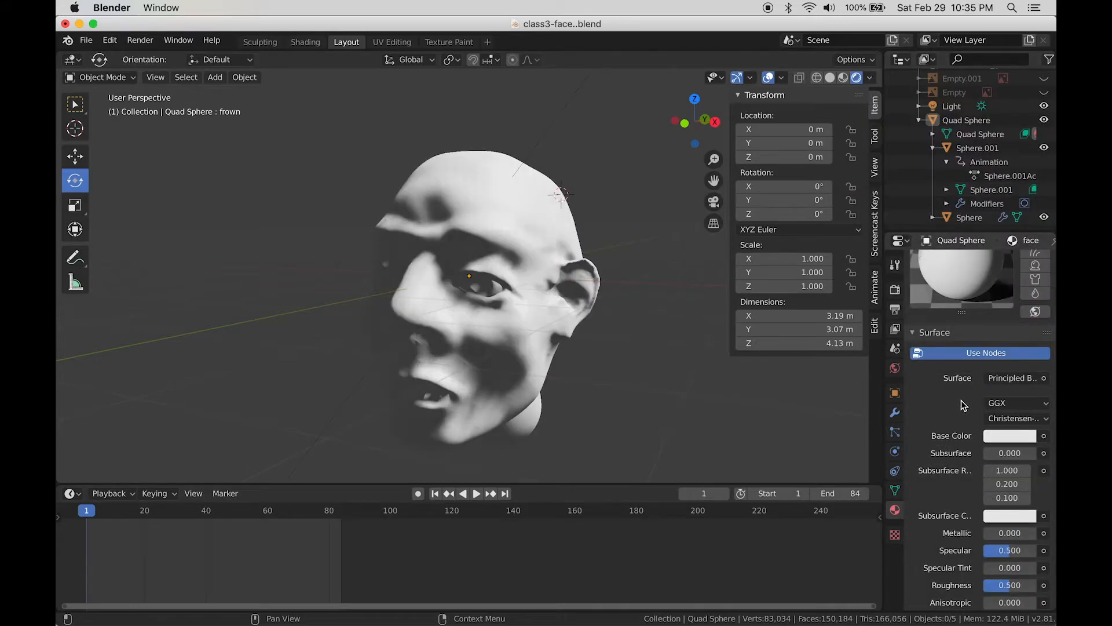
Step: Try magenta and orange, then settle the face material's Base Color on purple
{"action": "scroll", "coordinate": [956, 423], "scroll_direction": "down", "scroll_amount": 2}
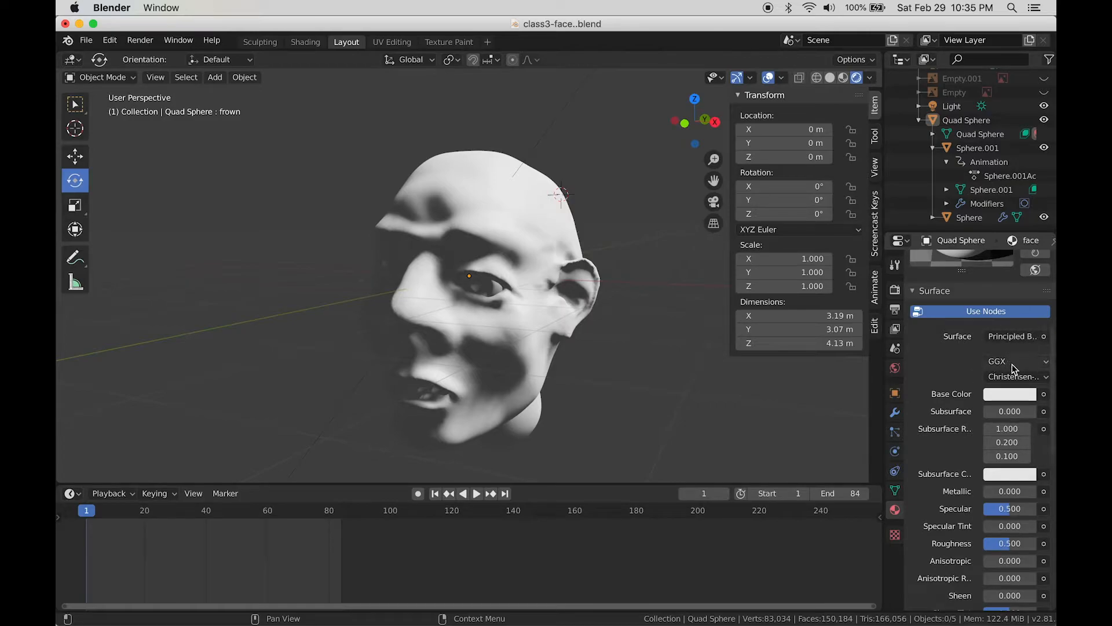
{"action": "left_click", "coordinate": [1013, 395]}
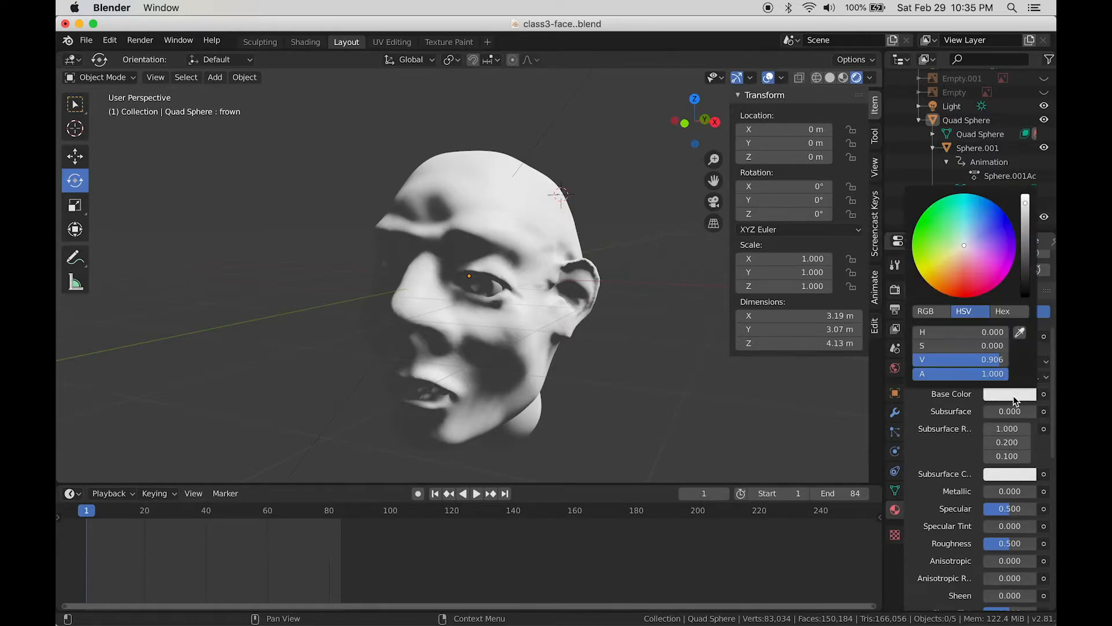
{"action": "left_click", "coordinate": [997, 284]}
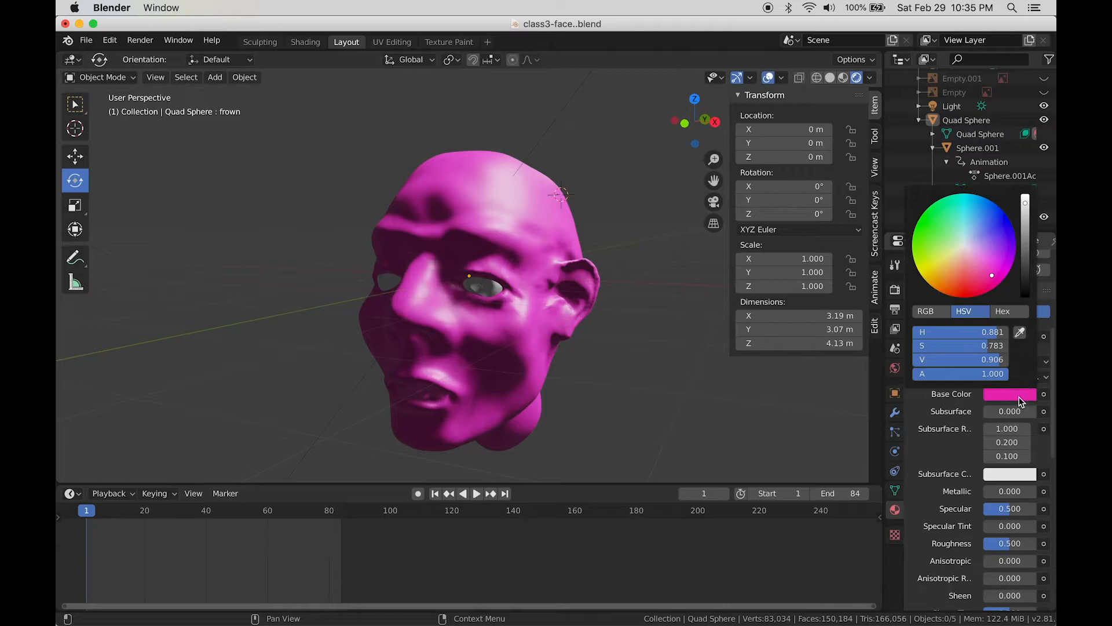
{"action": "left_click", "coordinate": [1018, 395]}
{"action": "left_click", "coordinate": [944, 282]}
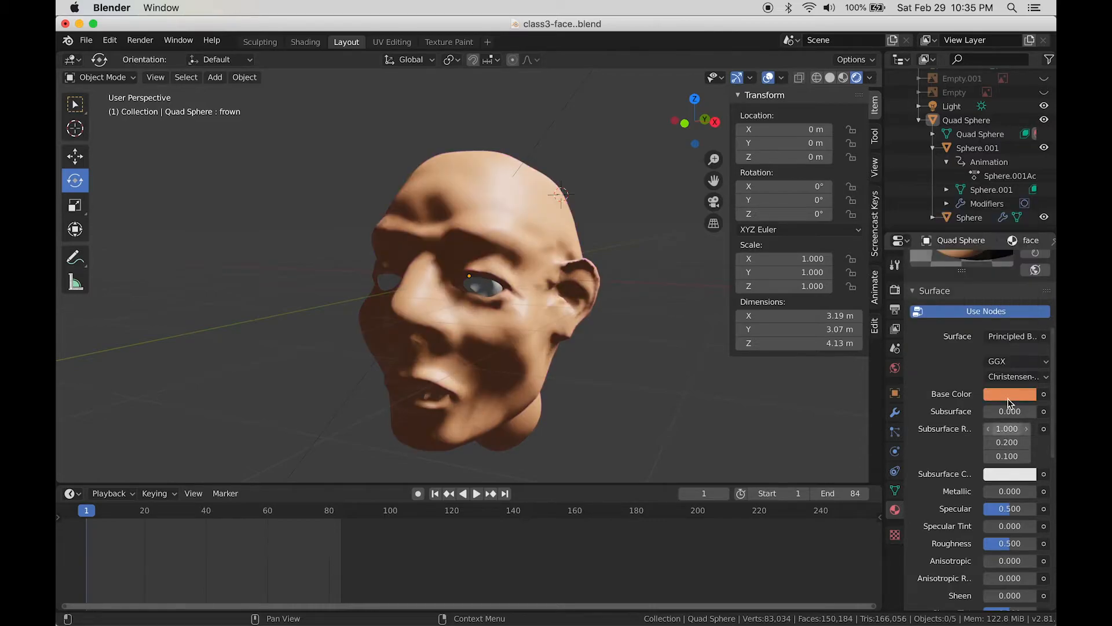
{"action": "left_click", "coordinate": [1013, 394]}
{"action": "left_click", "coordinate": [995, 239]}
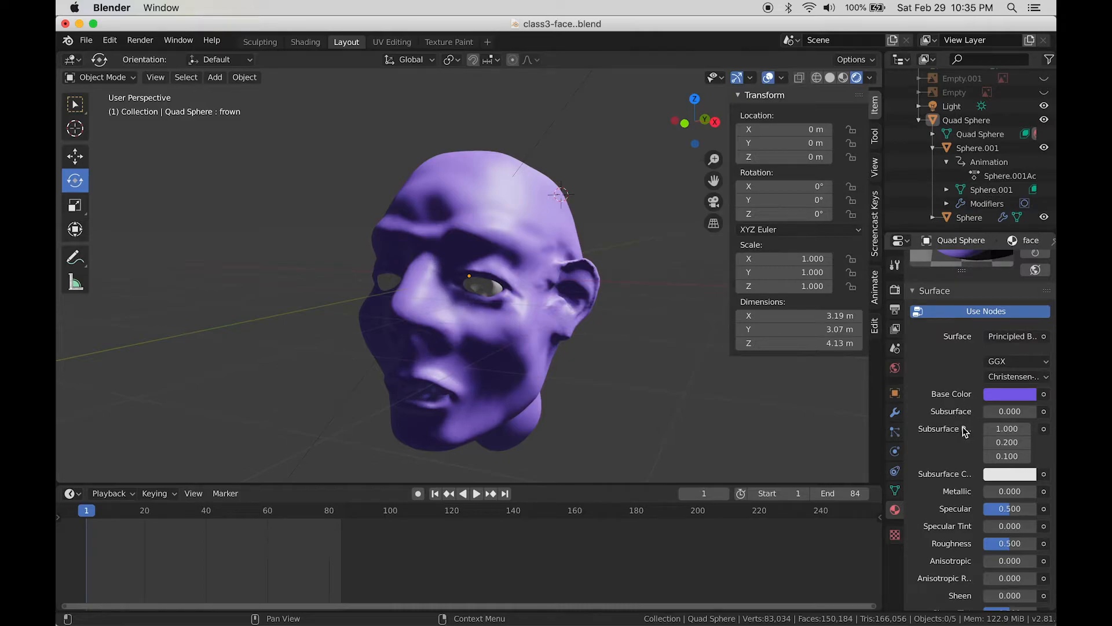
{"action": "scroll", "coordinate": [1008, 399], "scroll_direction": "down", "scroll_amount": 3}
{"action": "left_click", "coordinate": [1025, 354]}
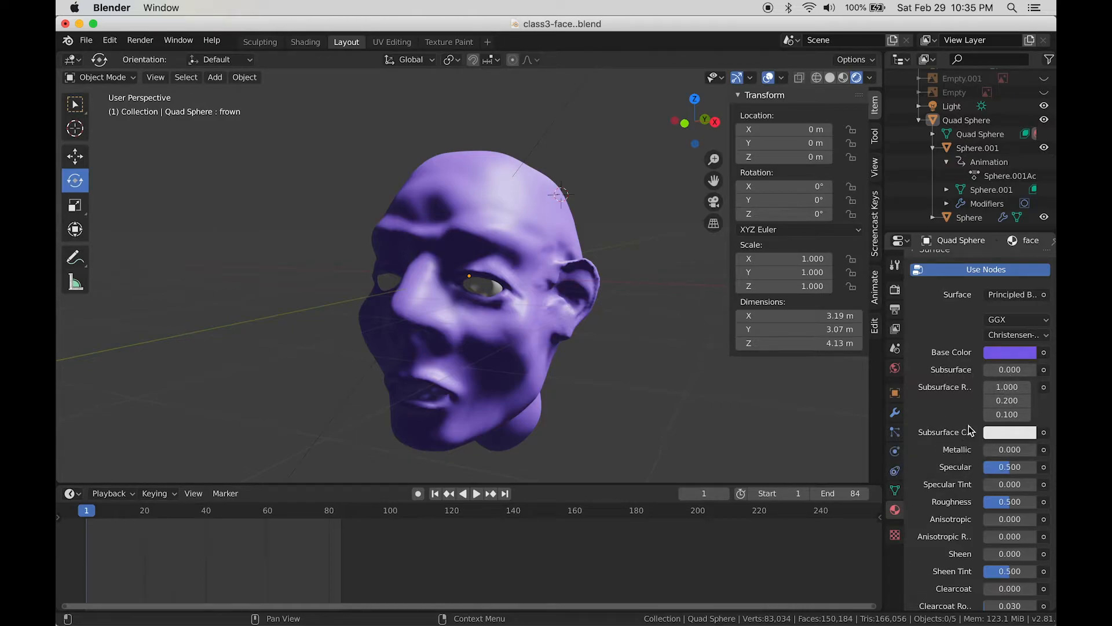
{"action": "left_click", "coordinate": [991, 435]}
Step: Change the light from Sun to Point, drop it beside the head, and set Power to 100 W
{"action": "left_click", "coordinate": [951, 112]}
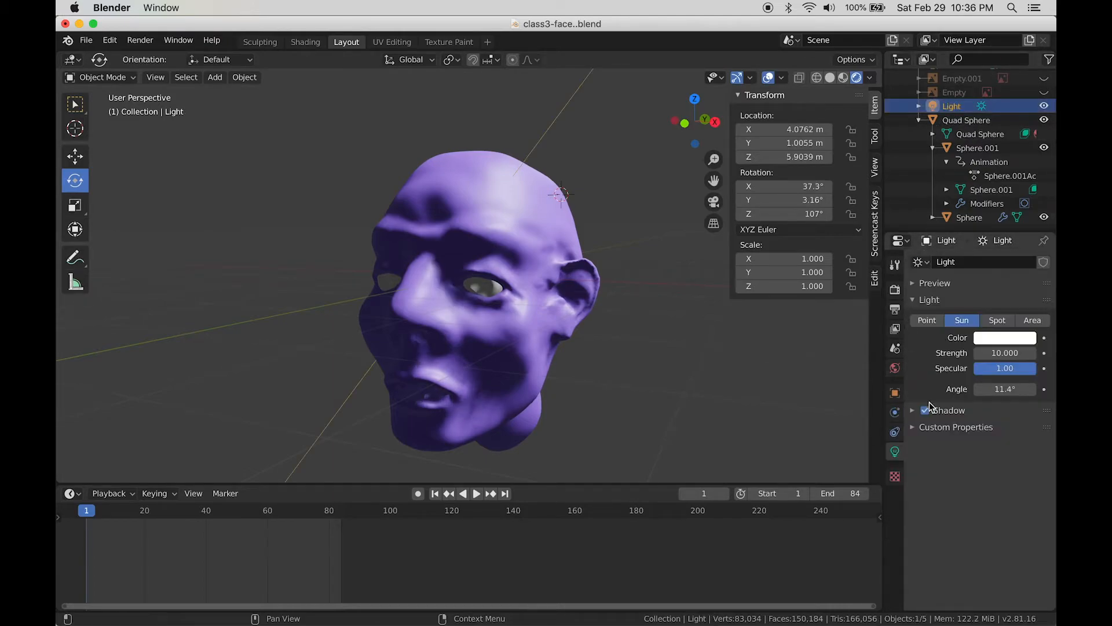
{"action": "left_click", "coordinate": [930, 321]}
{"action": "middle_click_drag", "start_coordinate": [684, 297], "coordinate": [680, 318]}
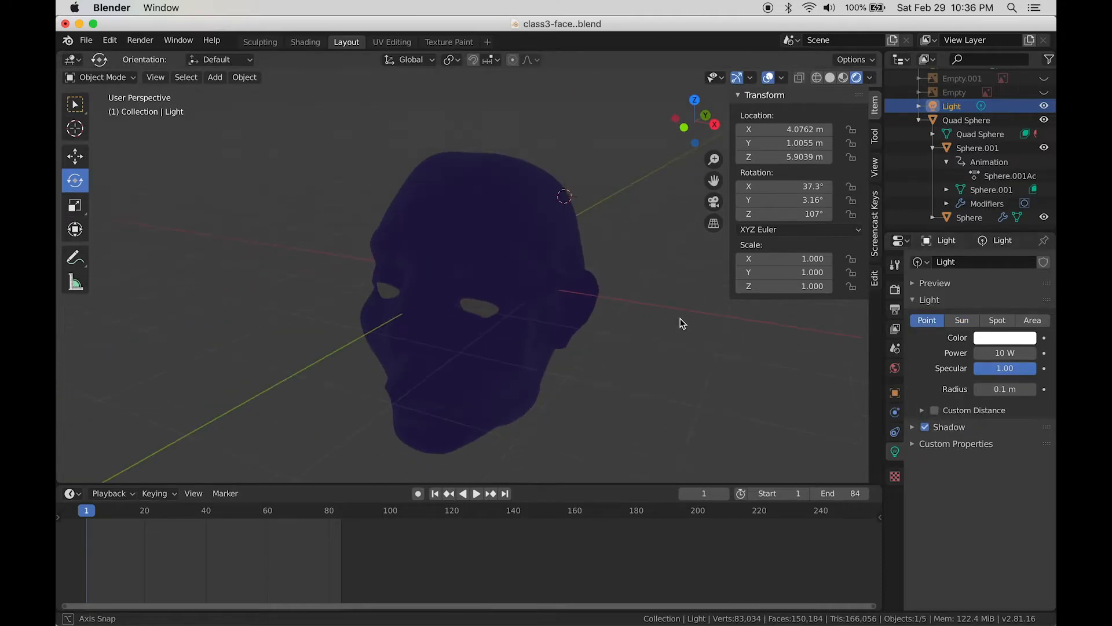
{"action": "scroll", "coordinate": [681, 307], "scroll_direction": "down", "scroll_amount": 6}
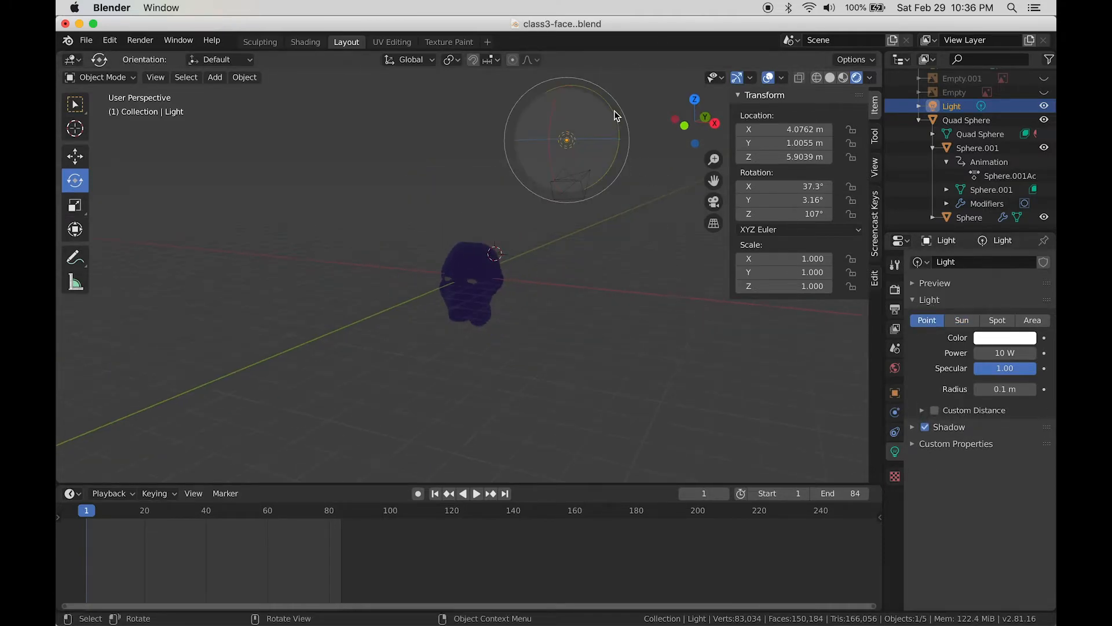
{"action": "left_click_drag", "start_coordinate": [589, 147], "coordinate": [533, 273]}
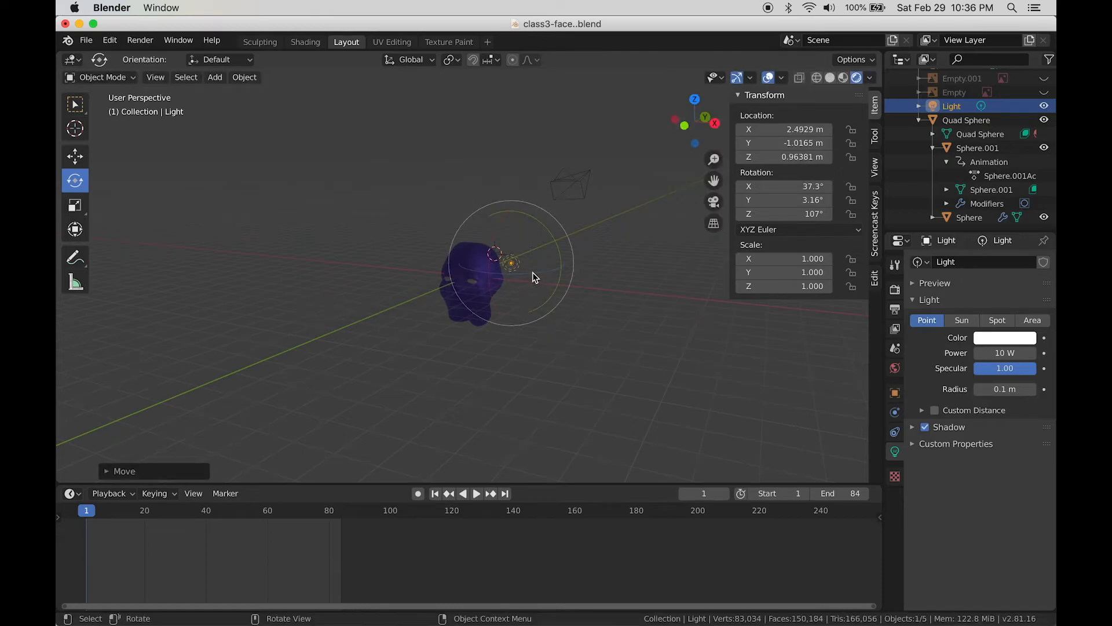
{"action": "scroll", "coordinate": [533, 272], "scroll_direction": "up", "scroll_amount": 2}
{"action": "left_click", "coordinate": [998, 351]}
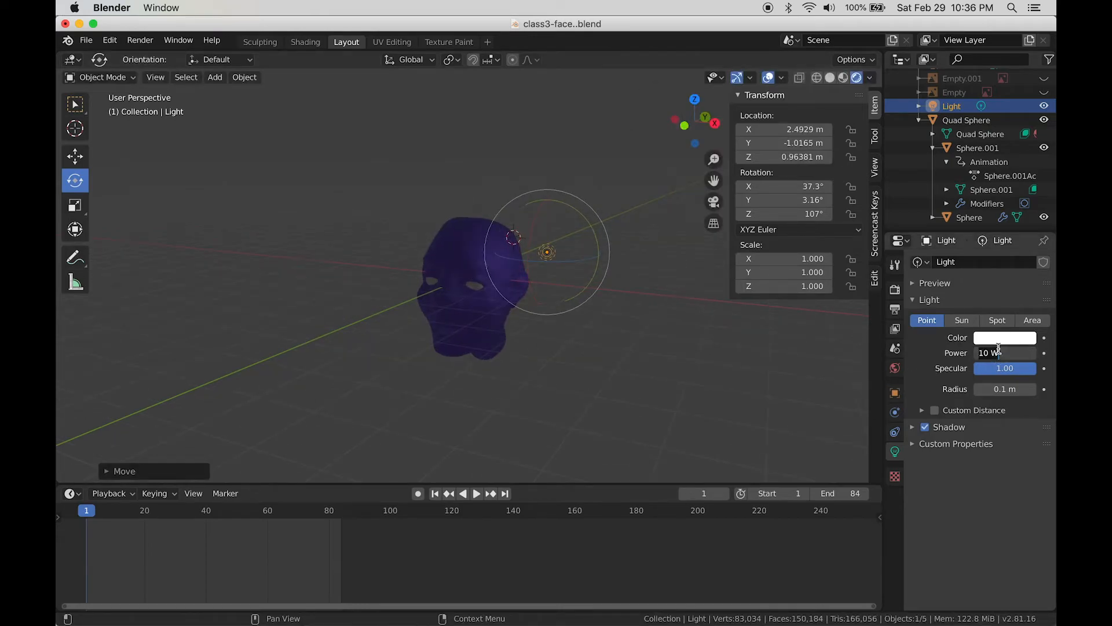
{"action": "type", "text": "100"}
{"action": "key", "text": "Return"}
{"action": "scroll", "coordinate": [588, 290], "scroll_direction": "up", "scroll_amount": 1}
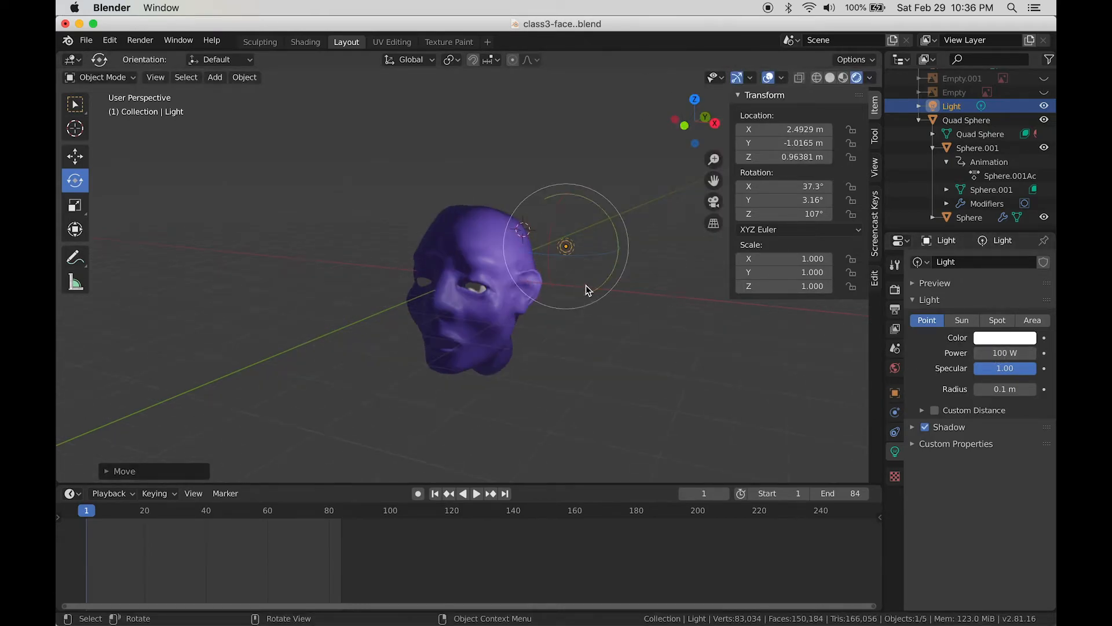
{"action": "scroll", "coordinate": [587, 289], "scroll_direction": "up", "scroll_amount": 3}
Step: Move the point light to X 2.4929, Y -0.0602, Z 0.3598 m and reselect Quad Sphere
{"action": "left_click", "coordinate": [76, 157]}
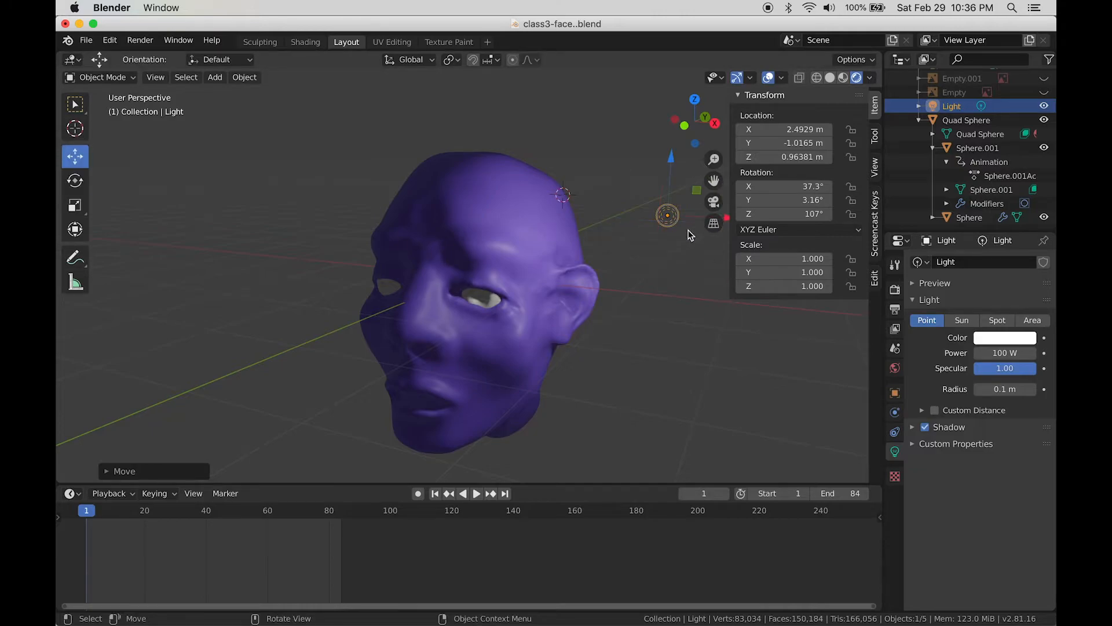
{"action": "middle_click_drag", "start_coordinate": [684, 282], "coordinate": [632, 277]}
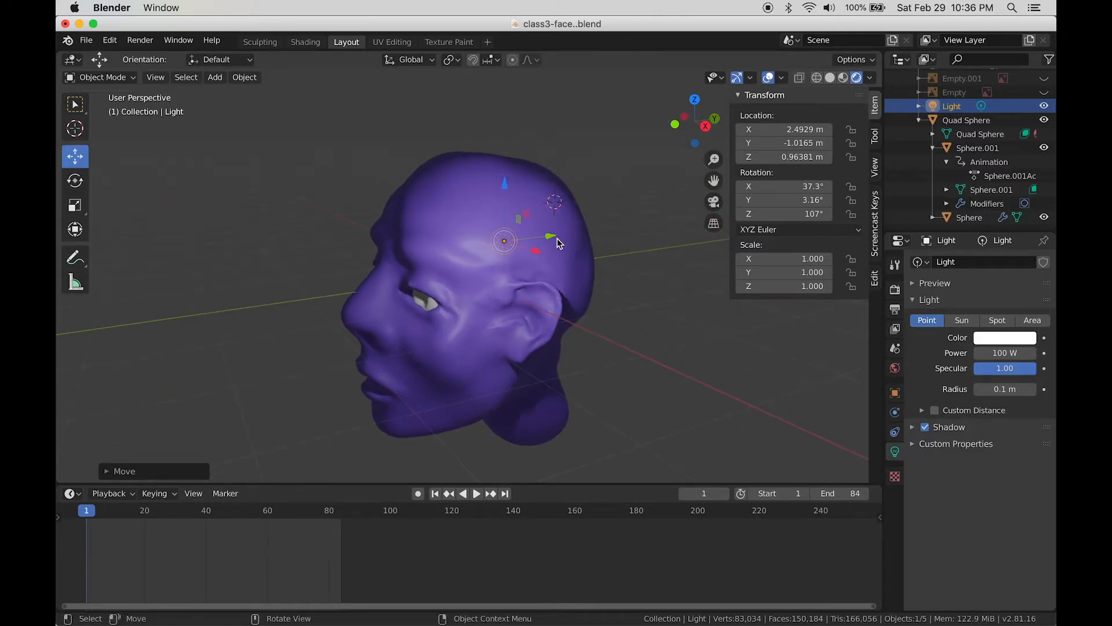
{"action": "left_click_drag", "start_coordinate": [559, 243], "coordinate": [661, 234]}
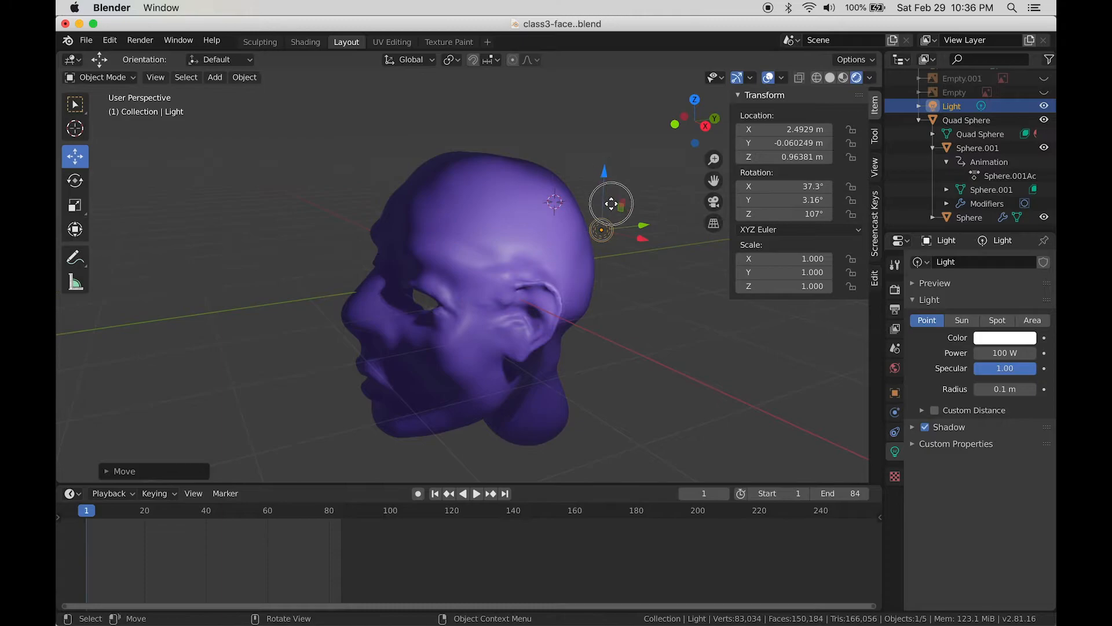
{"action": "left_click_drag", "start_coordinate": [604, 174], "coordinate": [616, 194]}
{"action": "middle_click_drag", "start_coordinate": [566, 368], "coordinate": [609, 366]}
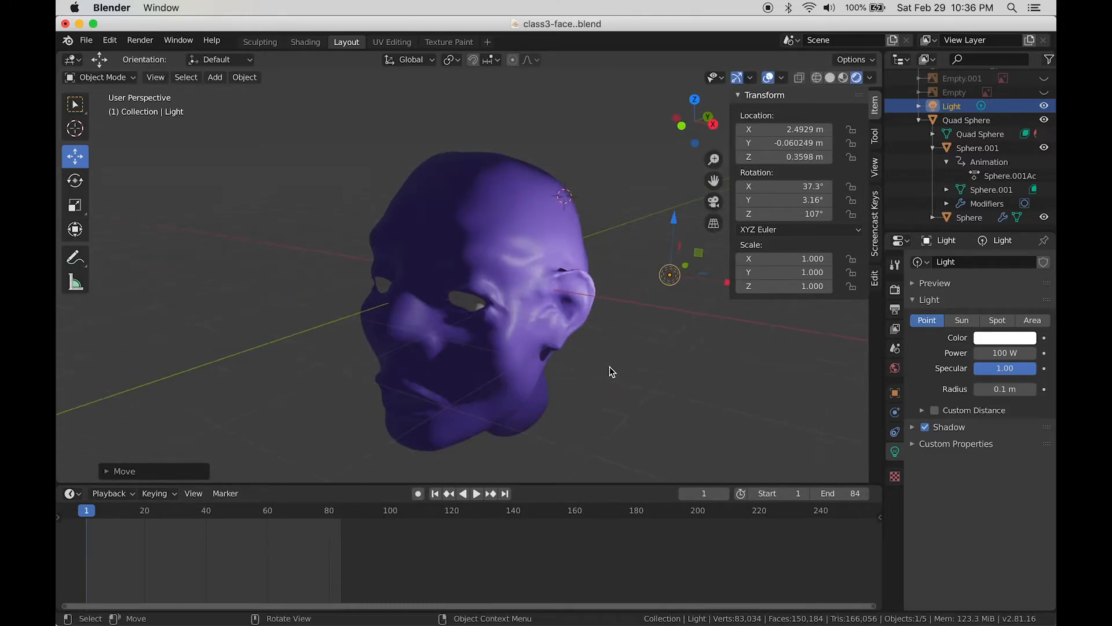
{"action": "left_click", "coordinate": [515, 241]}
{"action": "scroll", "coordinate": [985, 510], "scroll_direction": "down", "scroll_amount": 5}
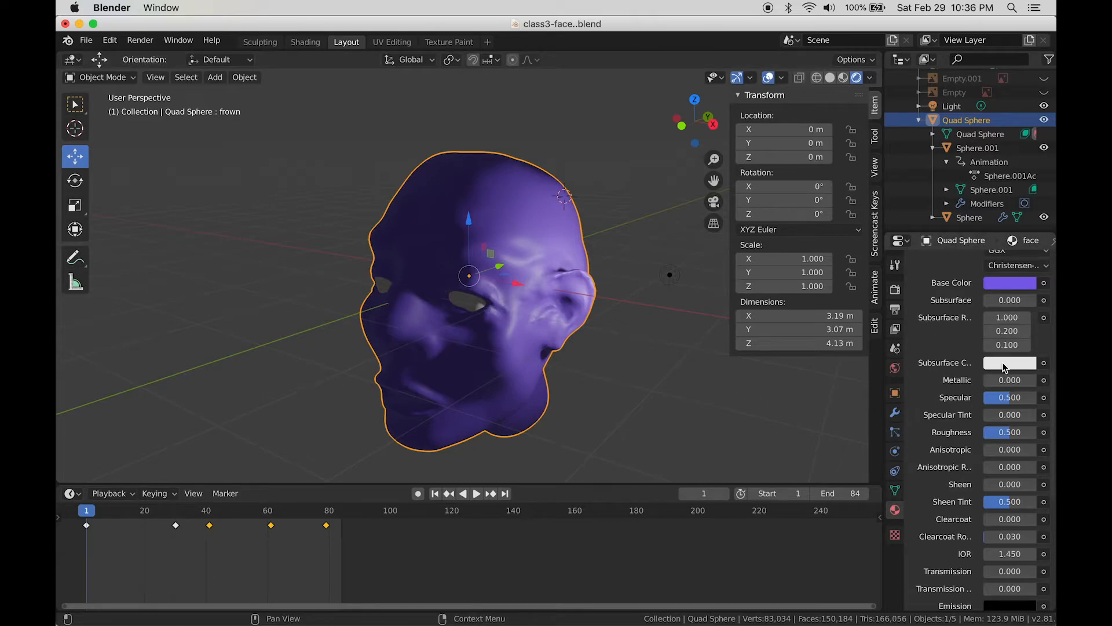
Step: Set the face material's Subsurface Color to a deep pink
{"action": "left_click", "coordinate": [1005, 364]}
{"action": "left_click", "coordinate": [968, 241]}
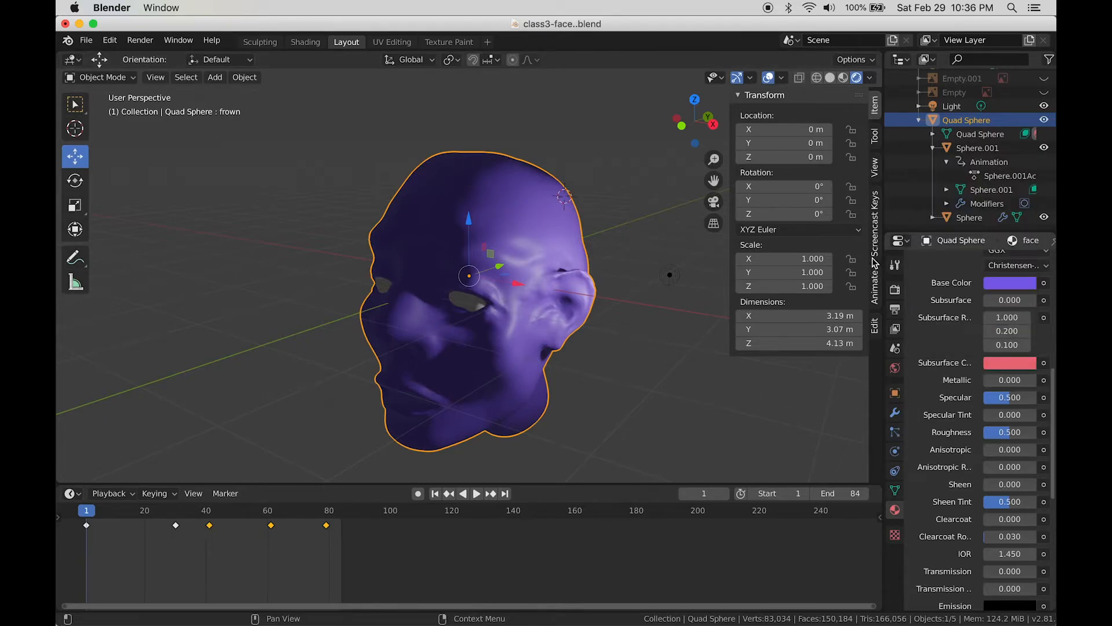
{"action": "left_click", "coordinate": [1014, 363]}
{"action": "left_click", "coordinate": [977, 247]}
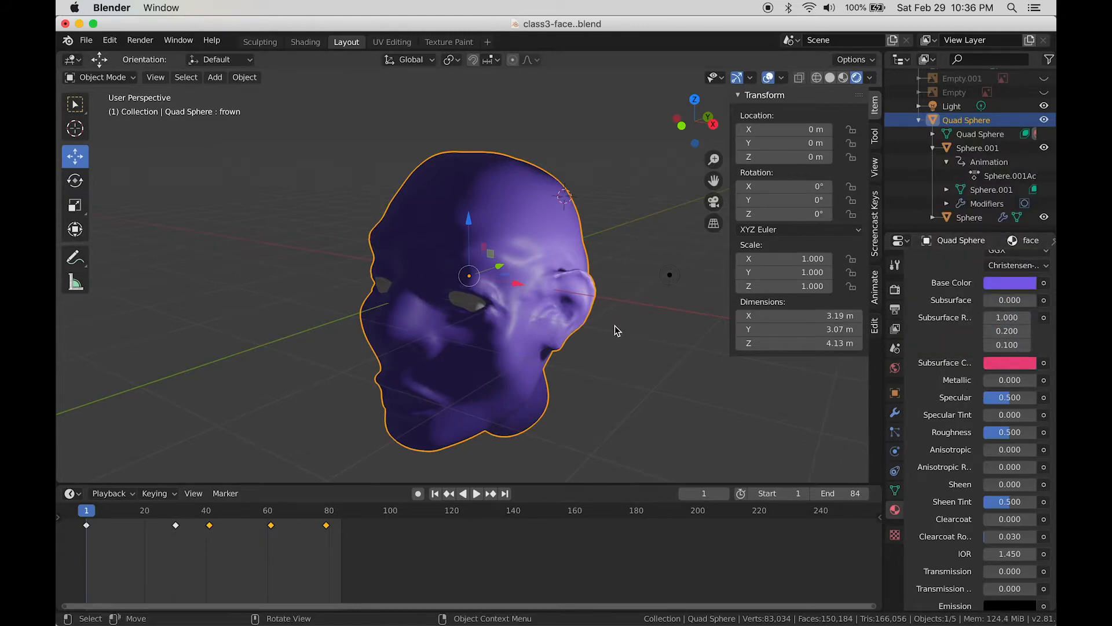
Step: Move the point light along X closer to the head, then reselect the head mesh
{"action": "middle_click_drag", "start_coordinate": [620, 332], "coordinate": [656, 339]}
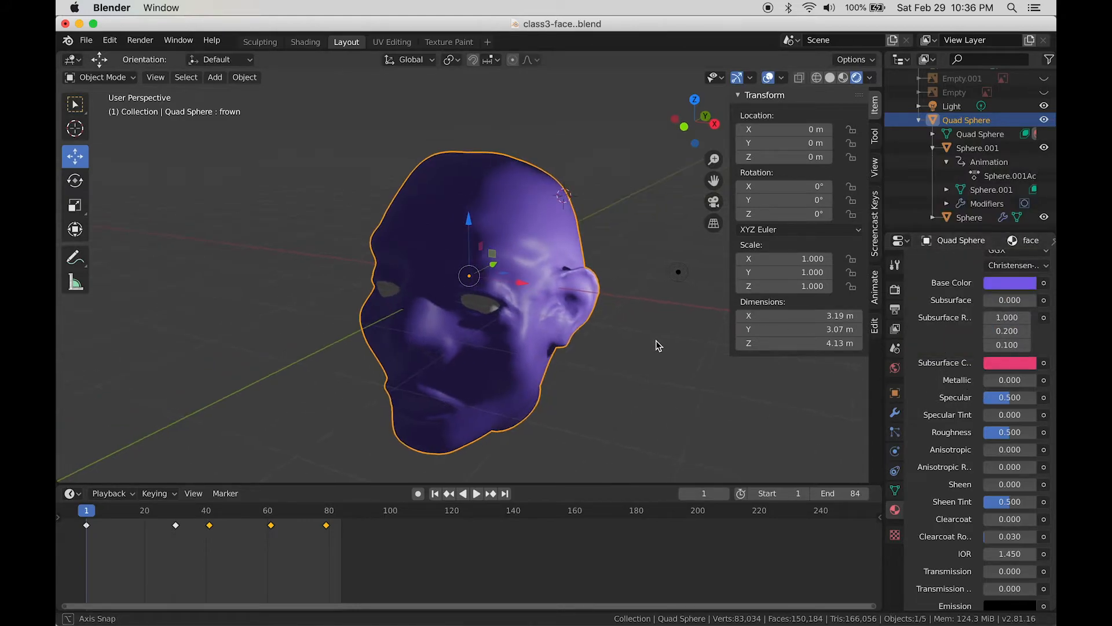
{"action": "left_click", "coordinate": [679, 273]}
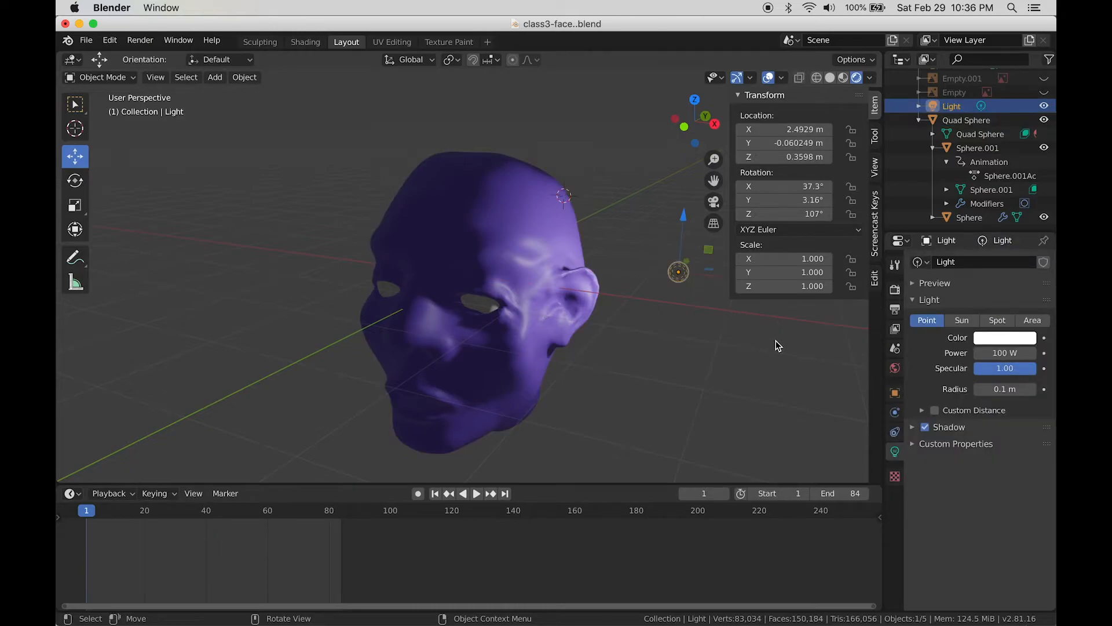
{"action": "middle_click_drag", "start_coordinate": [745, 337], "coordinate": [727, 334], "text": "shift"}
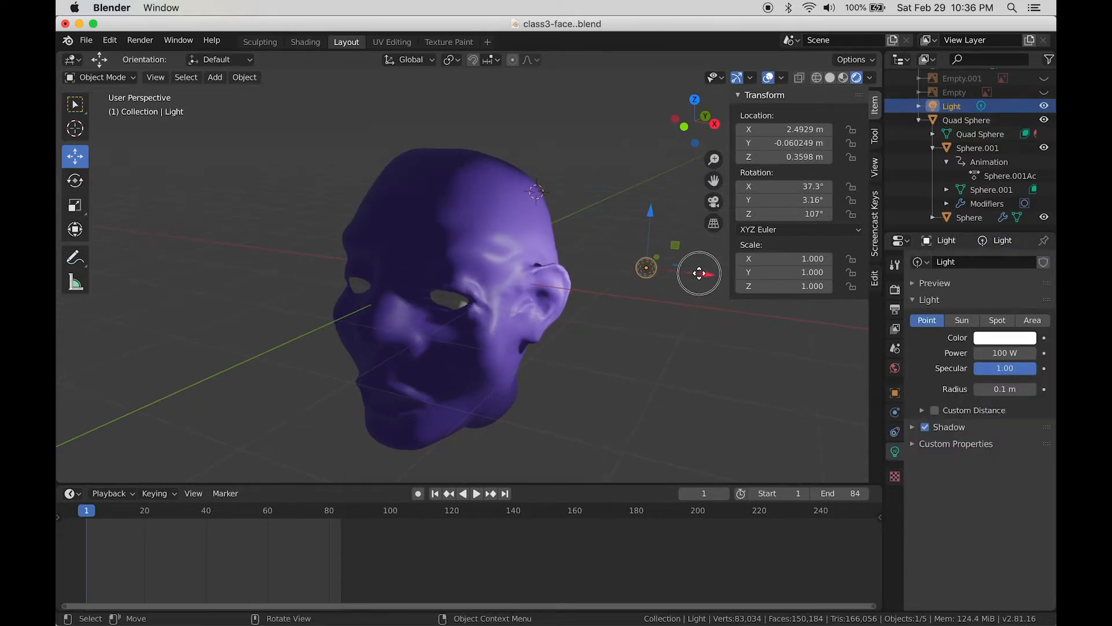
{"action": "left_click_drag", "start_coordinate": [700, 273], "coordinate": [659, 268]}
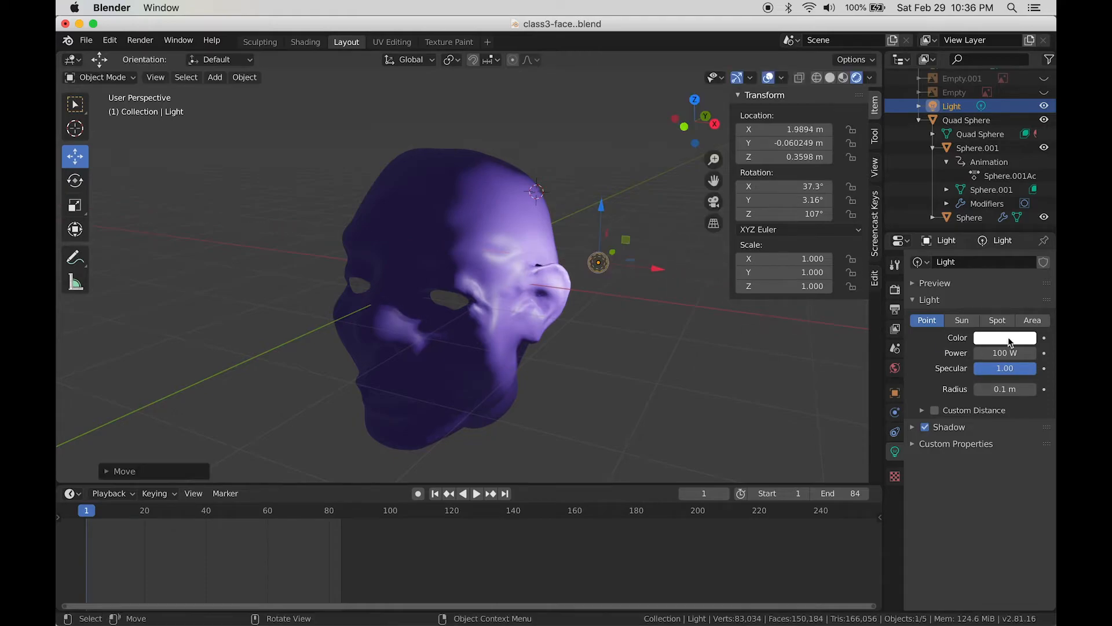
{"action": "left_click", "coordinate": [528, 223]}
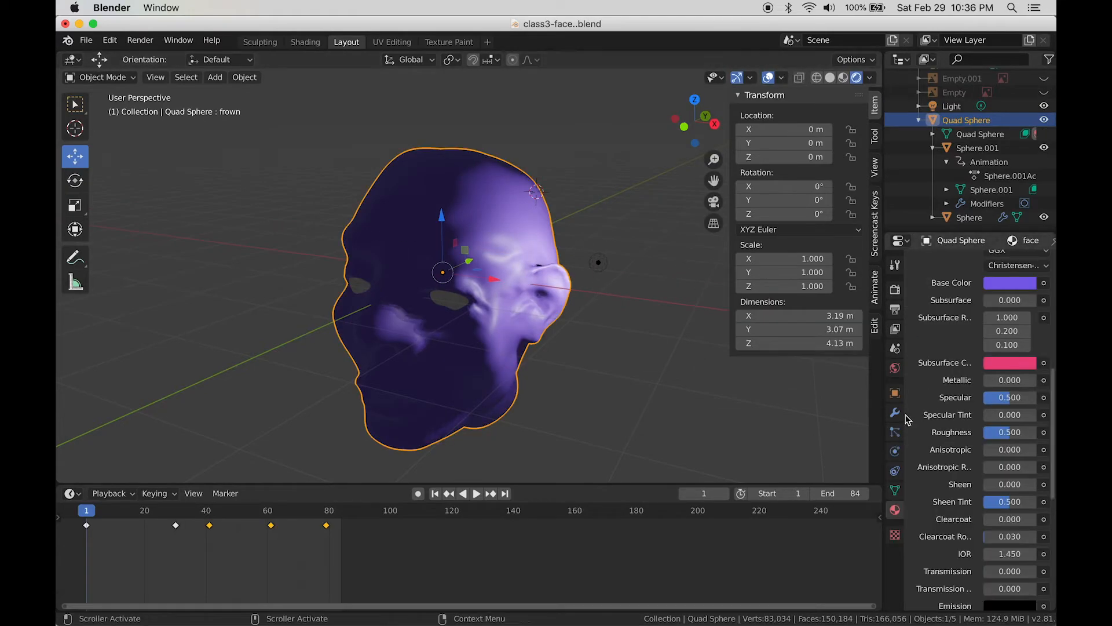
Step: Set the face material's Subsurface to 0.590 after briefly raising it to full
{"action": "left_click_drag", "start_coordinate": [1010, 299], "coordinate": [1015, 299]}
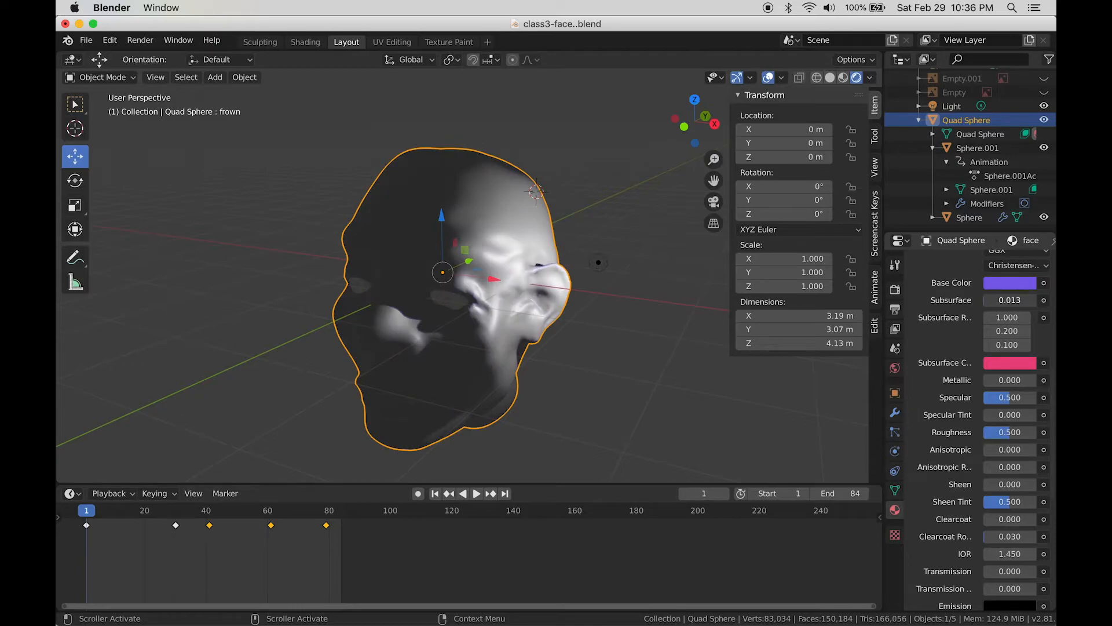
{"action": "left_click_drag", "start_coordinate": [1010, 299], "coordinate": [1000, 312]}
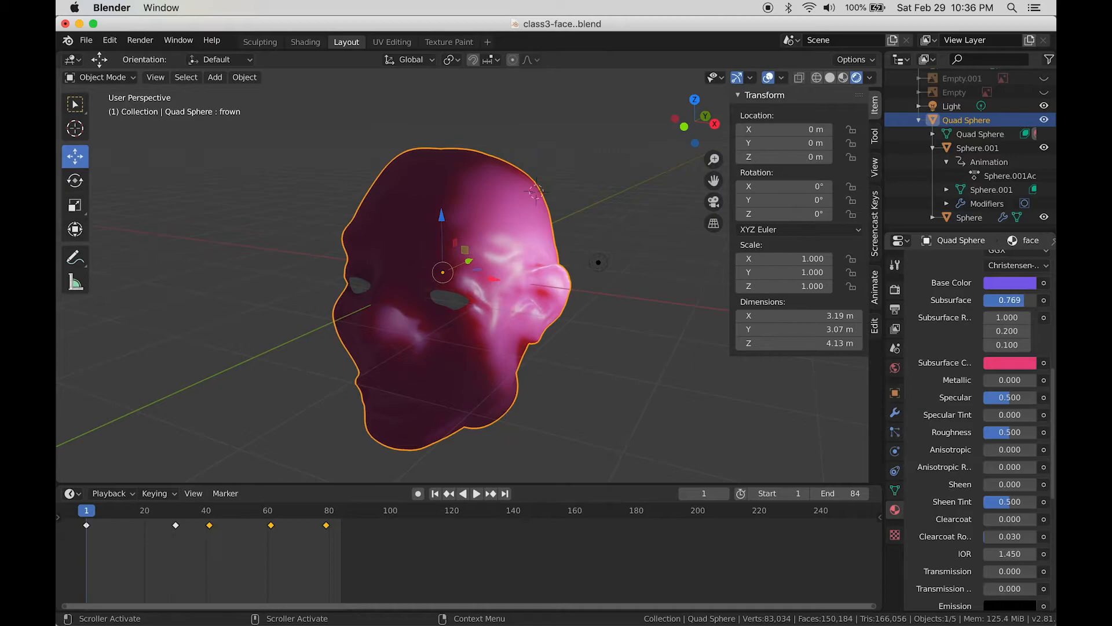
{"action": "left_click_drag", "start_coordinate": [1010, 299], "coordinate": [1002, 300]}
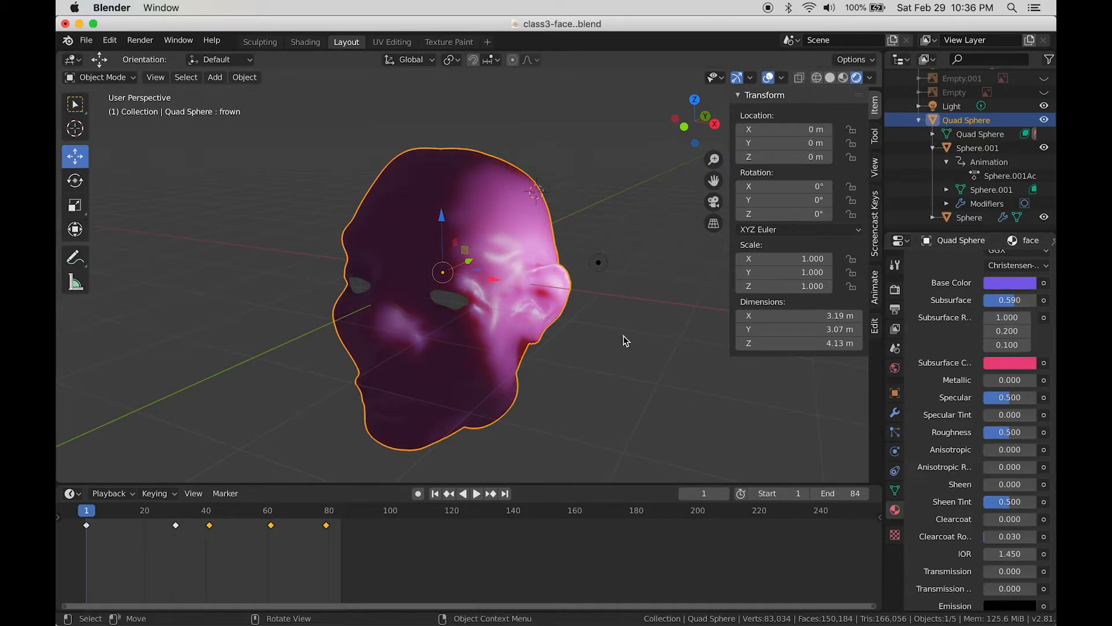
{"action": "scroll", "coordinate": [623, 336], "scroll_direction": "up", "scroll_amount": 1}
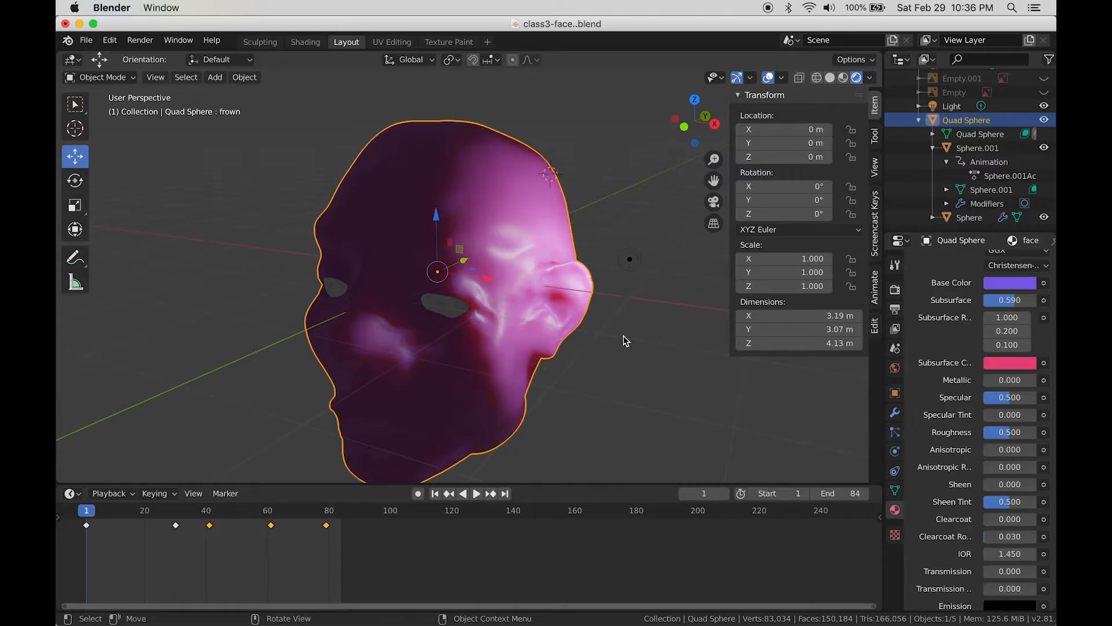
Step: Pick a light tan Base Color on the HSV wheel, then set Subsurface to 0.474
{"action": "left_click", "coordinate": [1014, 284]}
{"action": "left_click", "coordinate": [951, 153]}
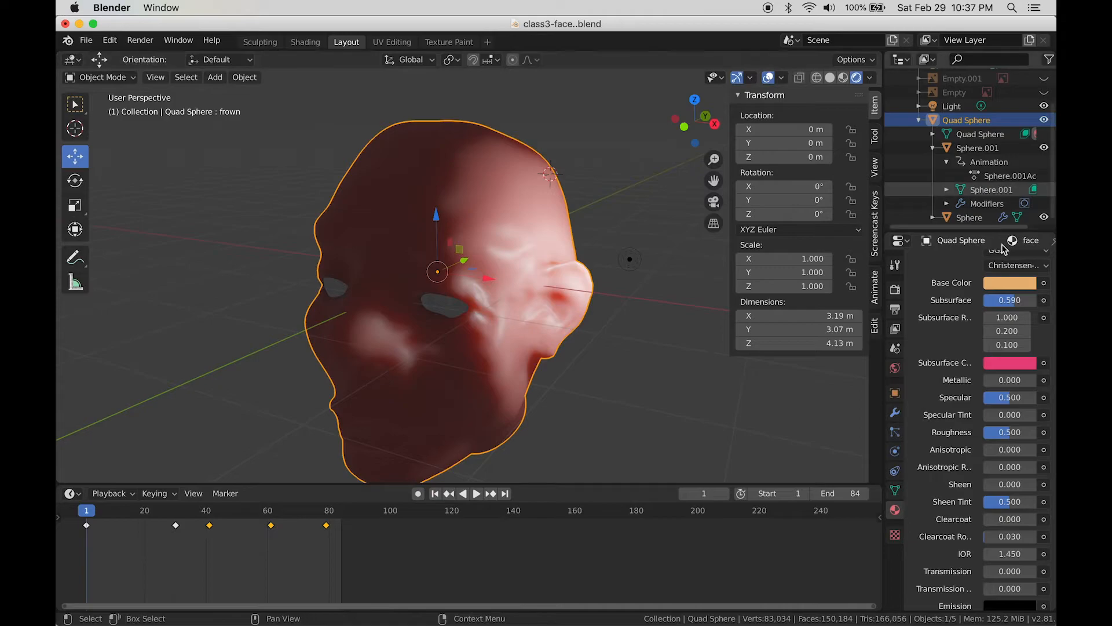
{"action": "left_click", "coordinate": [1015, 284]}
{"action": "scroll", "coordinate": [963, 204], "scroll_direction": "down", "scroll_amount": 3}
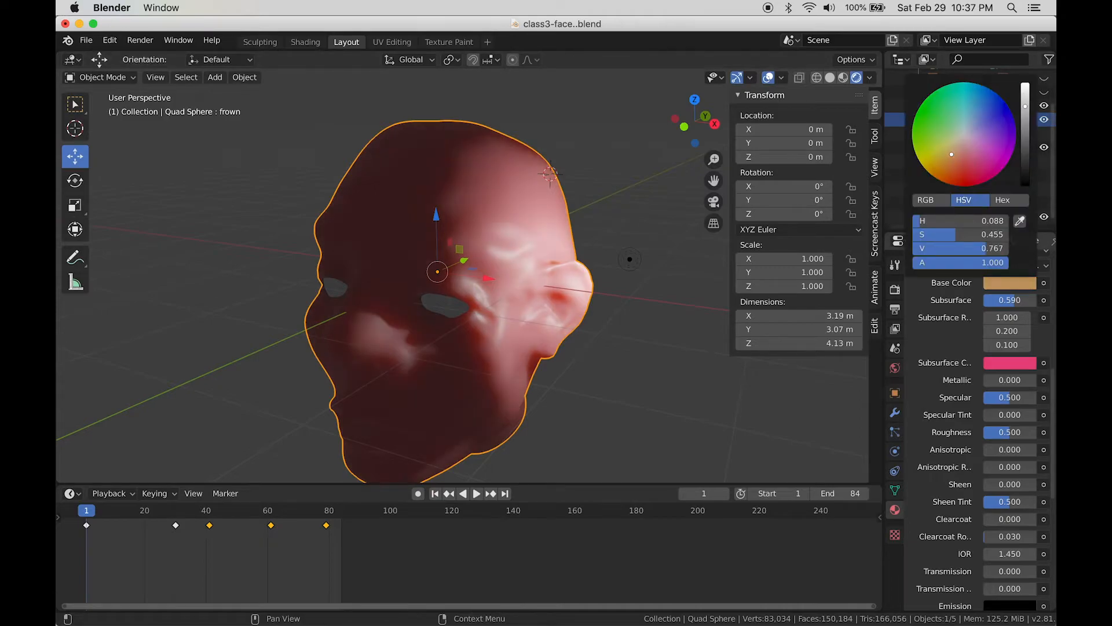
{"action": "left_click", "coordinate": [943, 150]}
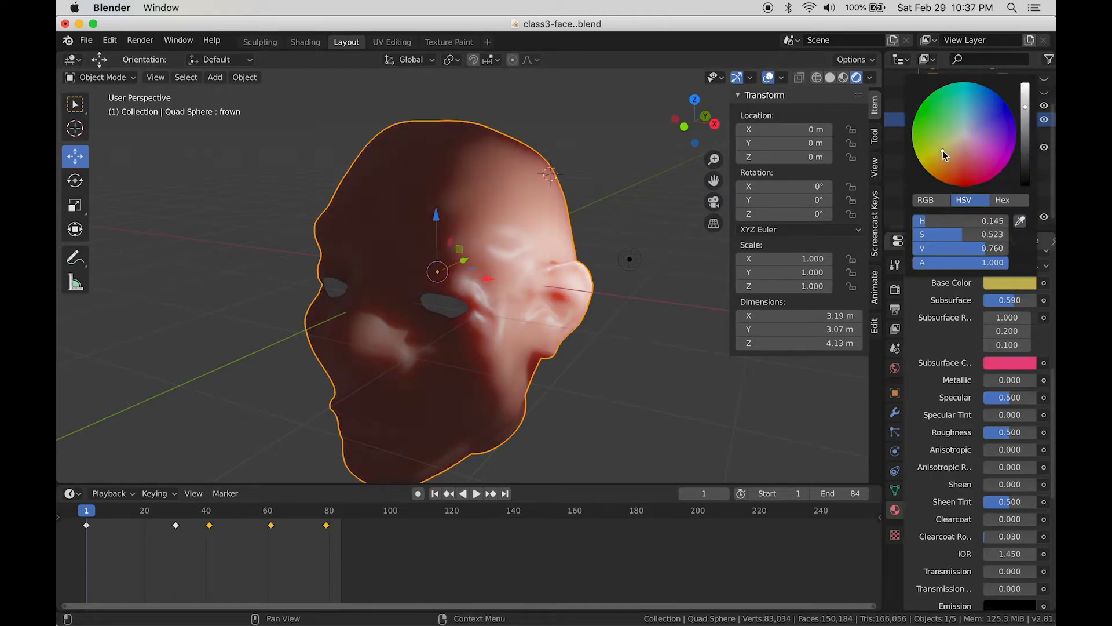
{"action": "left_click", "coordinate": [948, 162]}
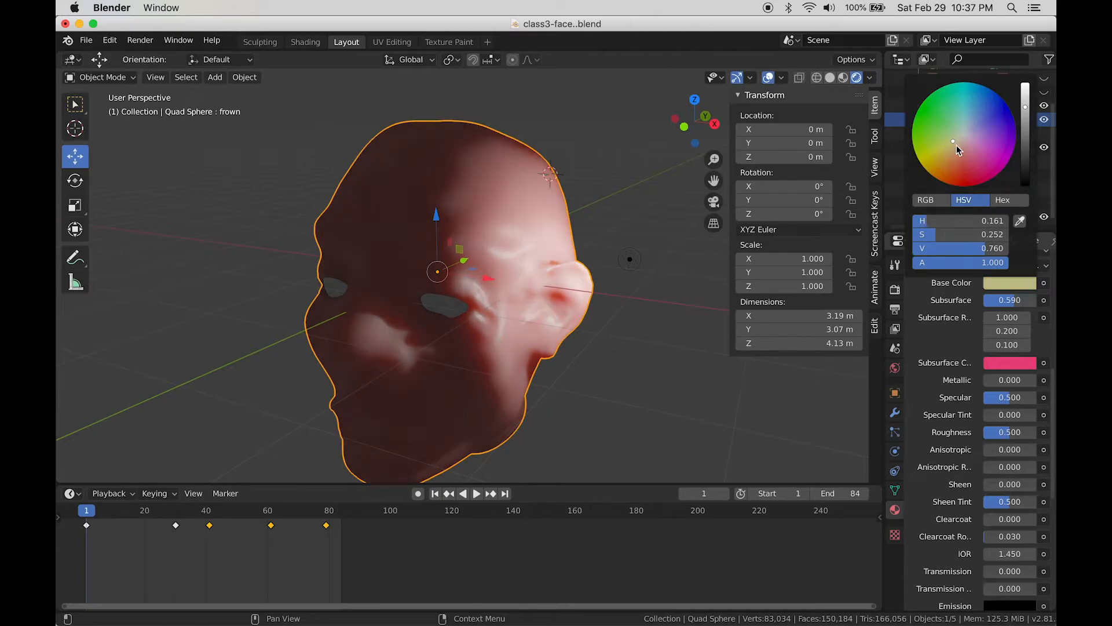
{"action": "left_click", "coordinate": [957, 147]}
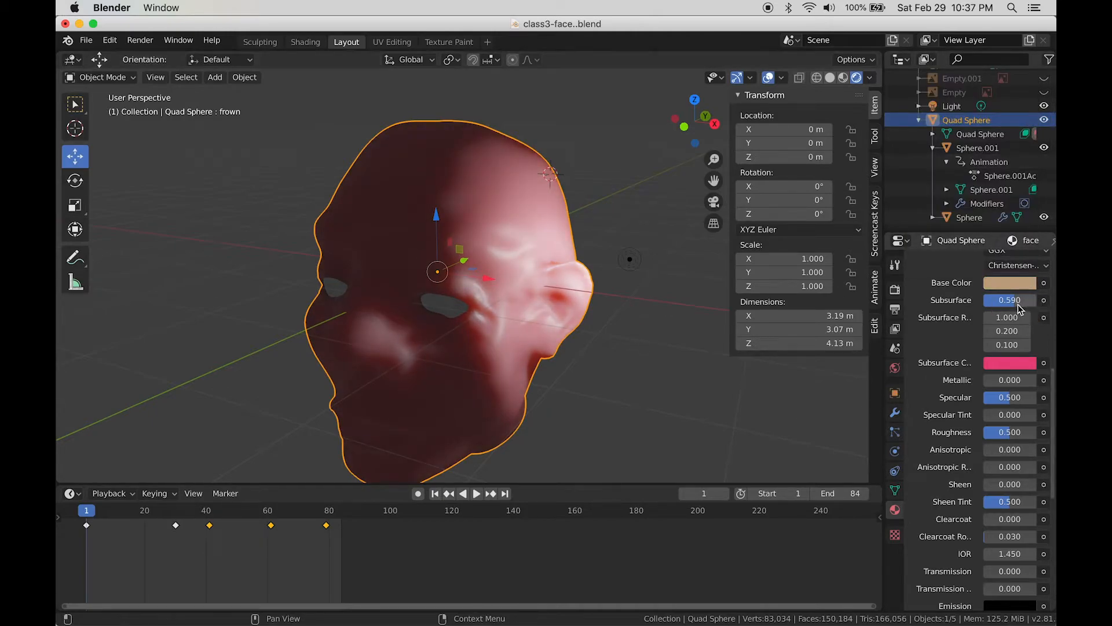
{"action": "mouse_move", "coordinate": [1014, 300]}
{"action": "left_mouse_down"}
{"action": "mouse_move", "coordinate": [997, 301]}
{"action": "mouse_move", "coordinate": [1008, 300]}
{"action": "left_mouse_up"}
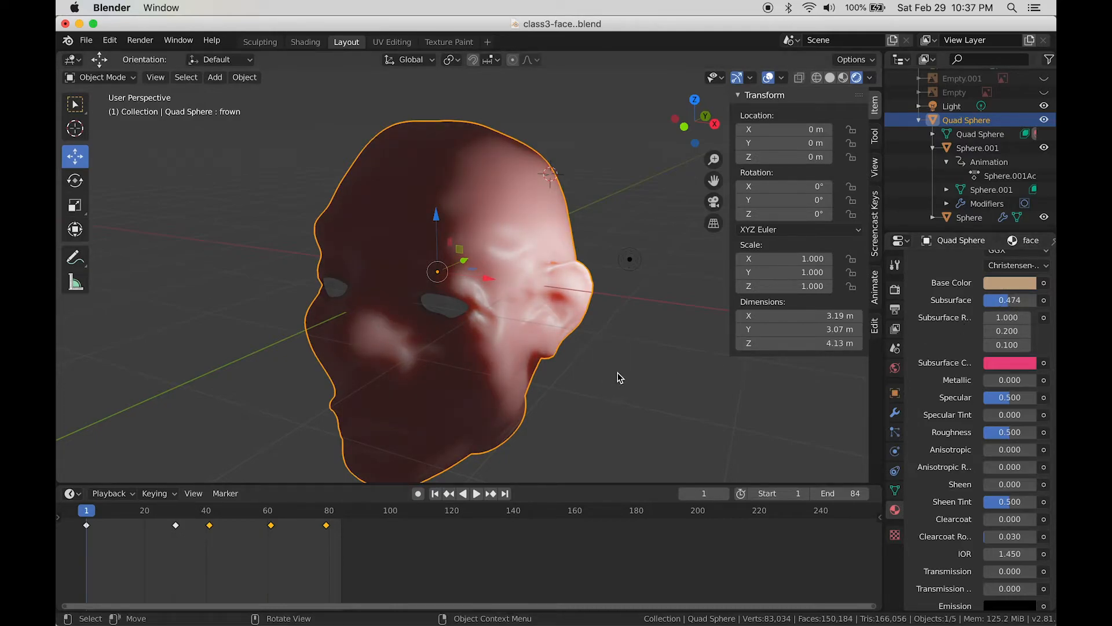
{"action": "middle_click_drag", "start_coordinate": [618, 373], "coordinate": [571, 287]}
Step: Move the point light against the head's side at ear height, to X 1.4864, Y 0.50415, Z -0.024449 m
{"action": "left_click", "coordinate": [590, 284]}
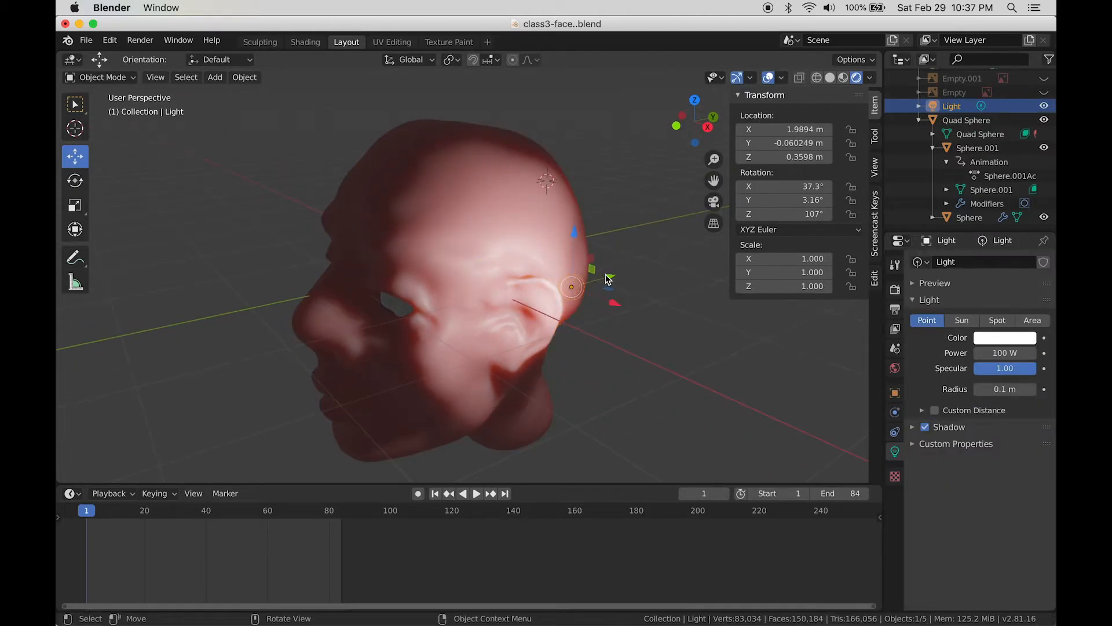
{"action": "left_click_drag", "start_coordinate": [607, 279], "coordinate": [656, 266]}
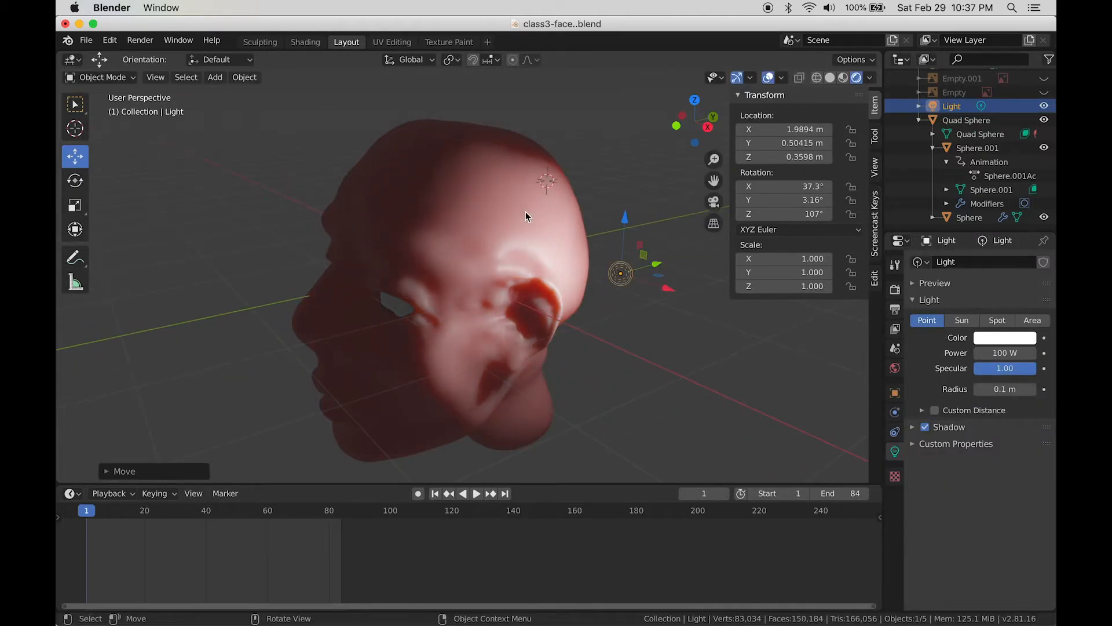
{"action": "left_click_drag", "start_coordinate": [629, 221], "coordinate": [632, 266]}
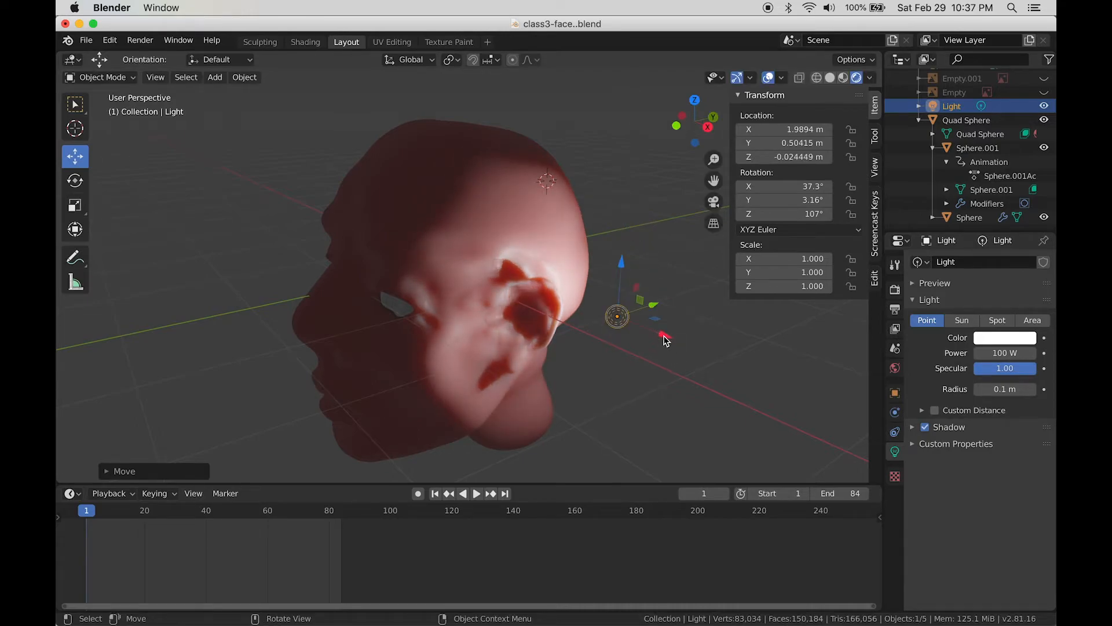
{"action": "key", "text": "g"}
{"action": "key", "text": "x"}
{"action": "left_click_drag", "start_coordinate": [636, 332], "coordinate": [641, 331]}
{"action": "middle_click_drag", "start_coordinate": [589, 385], "coordinate": [667, 312]}
{"action": "left_click_drag", "start_coordinate": [668, 312], "coordinate": [554, 377]}
{"action": "middle_click_drag", "start_coordinate": [554, 377], "coordinate": [612, 303]}
{"action": "left_click_drag", "start_coordinate": [620, 295], "coordinate": [651, 297]}
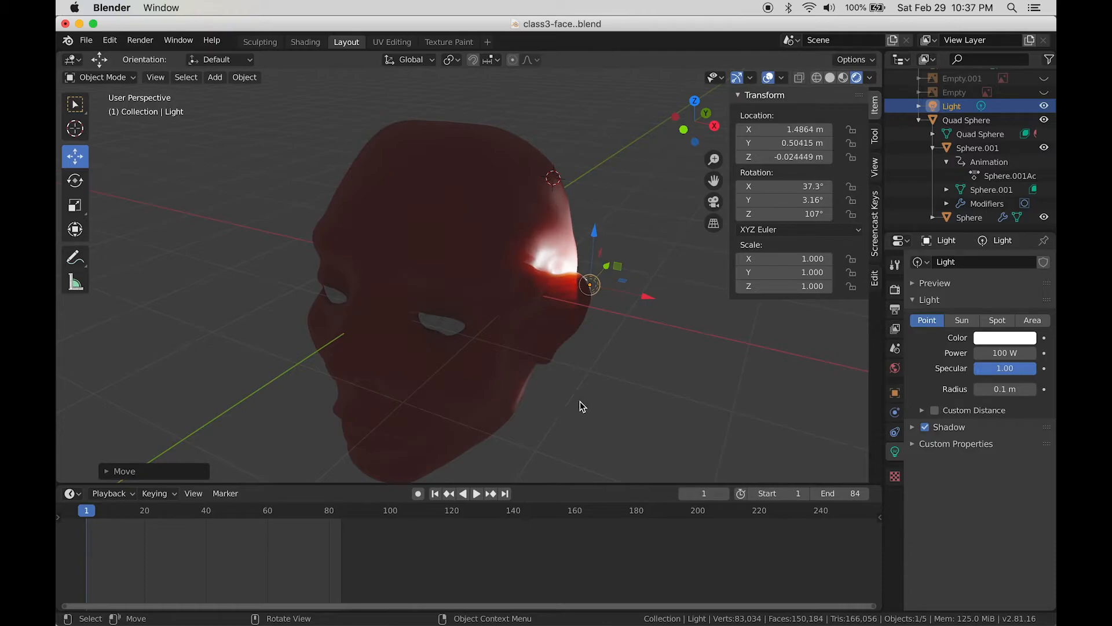
{"action": "middle_click_drag", "start_coordinate": [579, 404], "coordinate": [536, 411]}
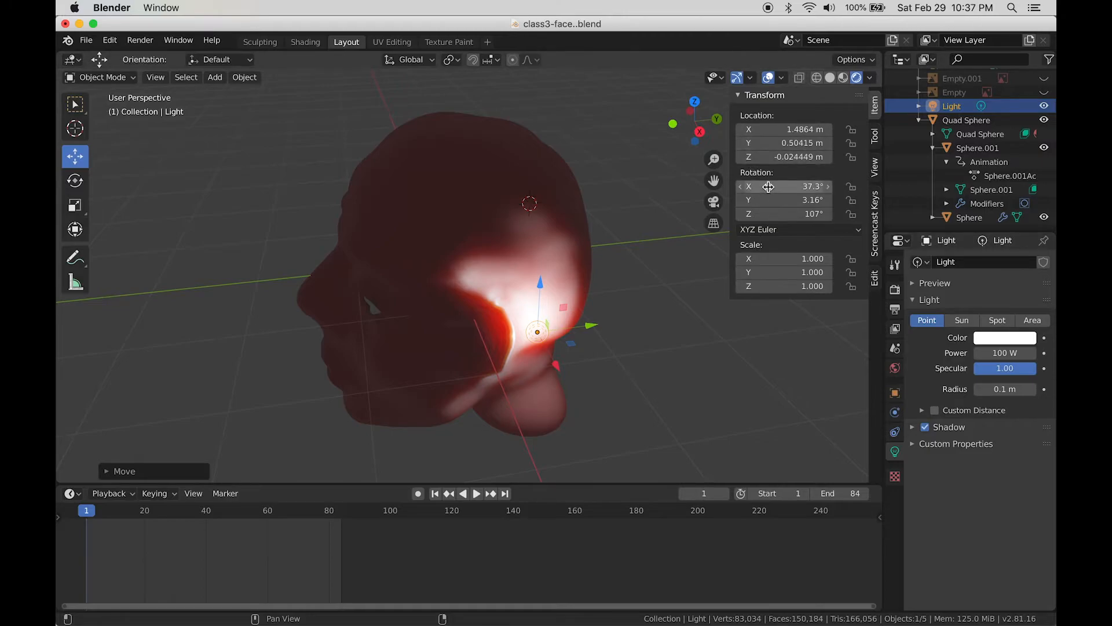
Step: Adjust the light's X, Y and Z rotation in the N-panel Transform fields, shifting it along Y
{"action": "mouse_move", "coordinate": [777, 186]}
{"action": "left_mouse_down"}
{"action": "mouse_move", "coordinate": [789, 186]}
{"action": "mouse_move", "coordinate": [768, 186]}
{"action": "mouse_move", "coordinate": [782, 200]}
{"action": "mouse_move", "coordinate": [759, 201]}
{"action": "mouse_move", "coordinate": [771, 214]}
{"action": "left_mouse_up"}
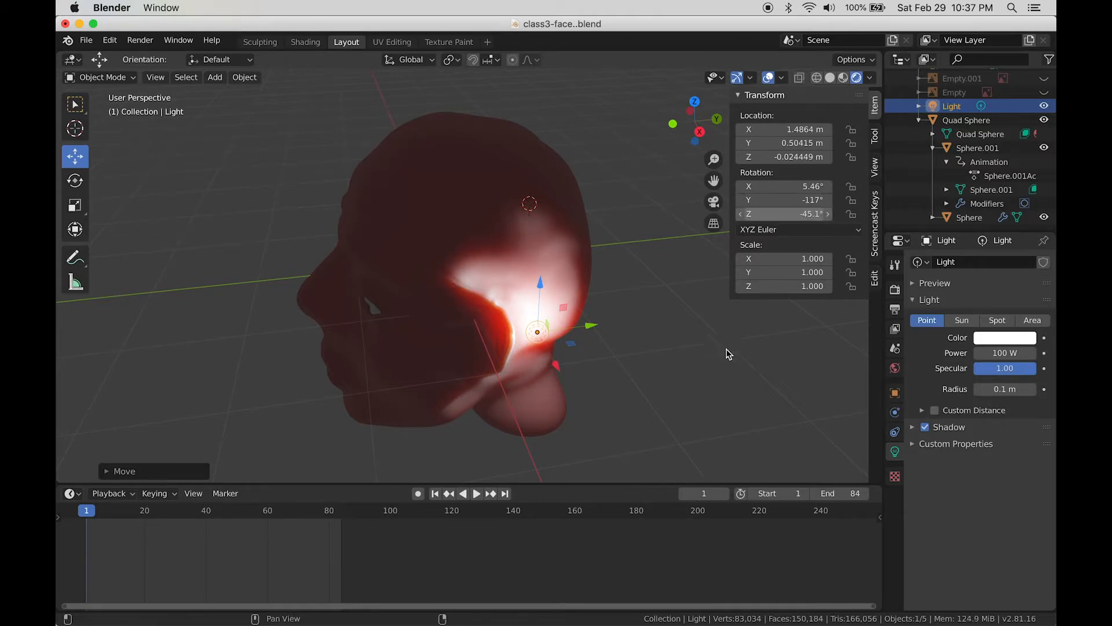
{"action": "mouse_move", "coordinate": [583, 390]}
{"action": "middle_mouse_down"}
{"action": "mouse_move", "coordinate": [583, 429]}
{"action": "mouse_move", "coordinate": [595, 372]}
{"action": "middle_mouse_up"}
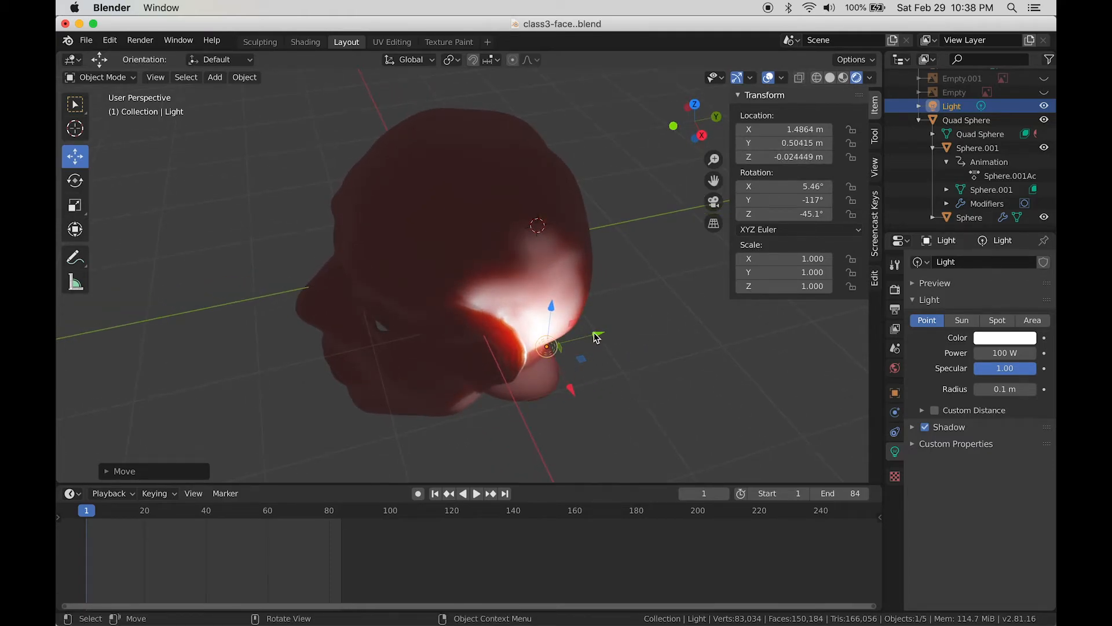
{"action": "left_click_drag", "start_coordinate": [589, 341], "coordinate": [724, 310]}
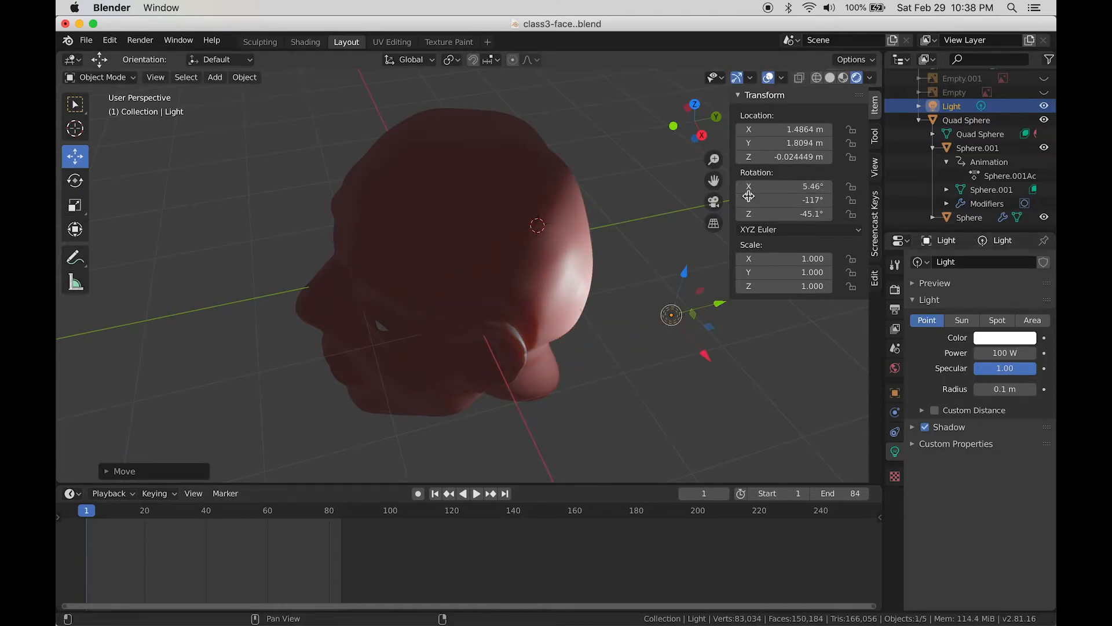
{"action": "left_click_drag", "start_coordinate": [748, 191], "coordinate": [756, 191]}
{"action": "left_click_drag", "start_coordinate": [756, 202], "coordinate": [797, 202]}
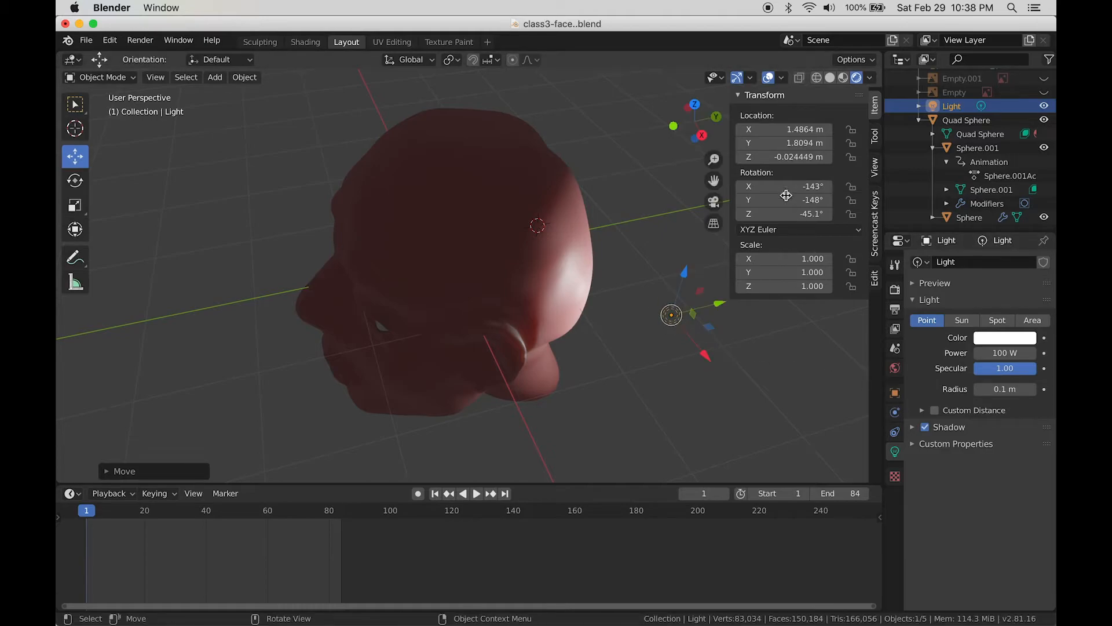
{"action": "left_click_drag", "start_coordinate": [786, 200], "coordinate": [805, 200]}
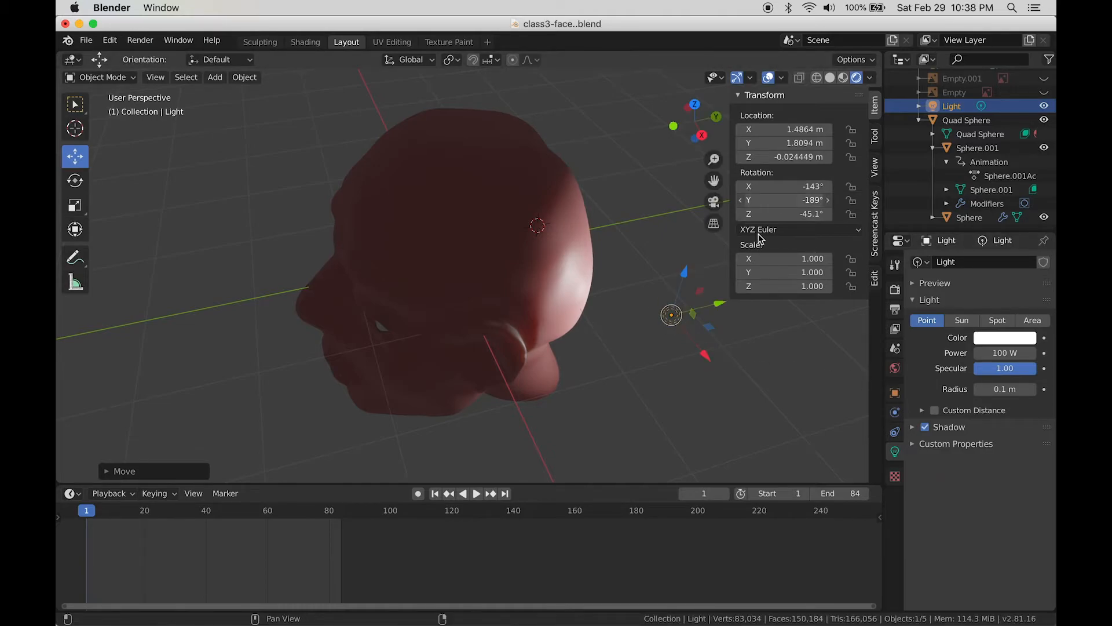
Step: Fine-tune the light's rotation toward -130°, -200°, -88.9° in the Object properties
{"action": "left_click", "coordinate": [896, 392]}
{"action": "left_click_drag", "start_coordinate": [998, 348], "coordinate": [1020, 348]}
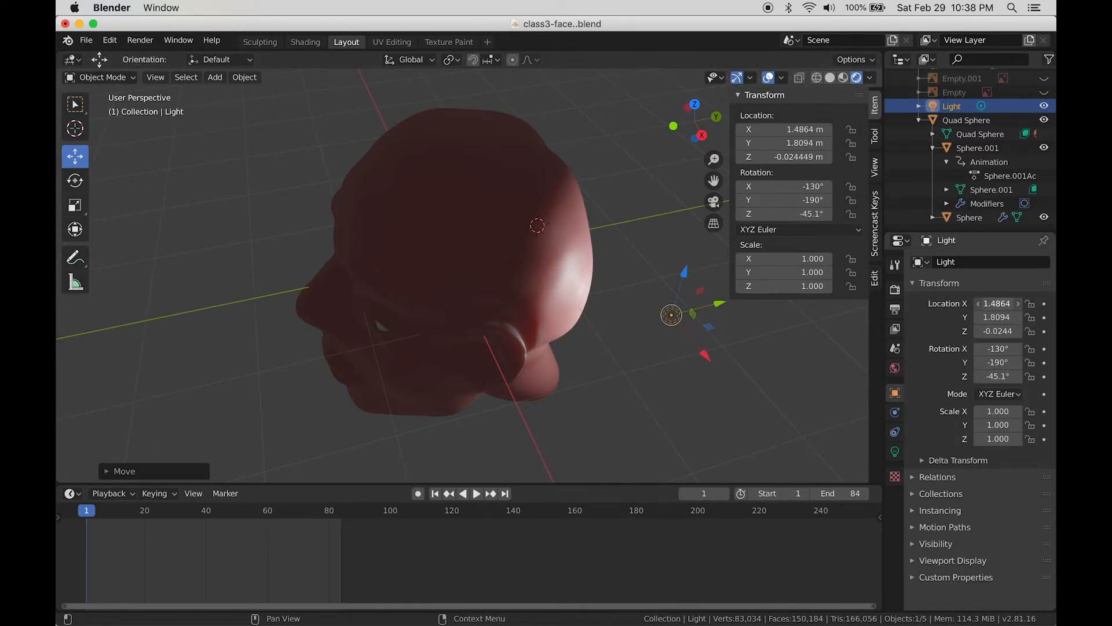
{"action": "left_click_drag", "start_coordinate": [997, 303], "coordinate": [1014, 304]}
{"action": "left_click_drag", "start_coordinate": [1004, 376], "coordinate": [998, 363]}
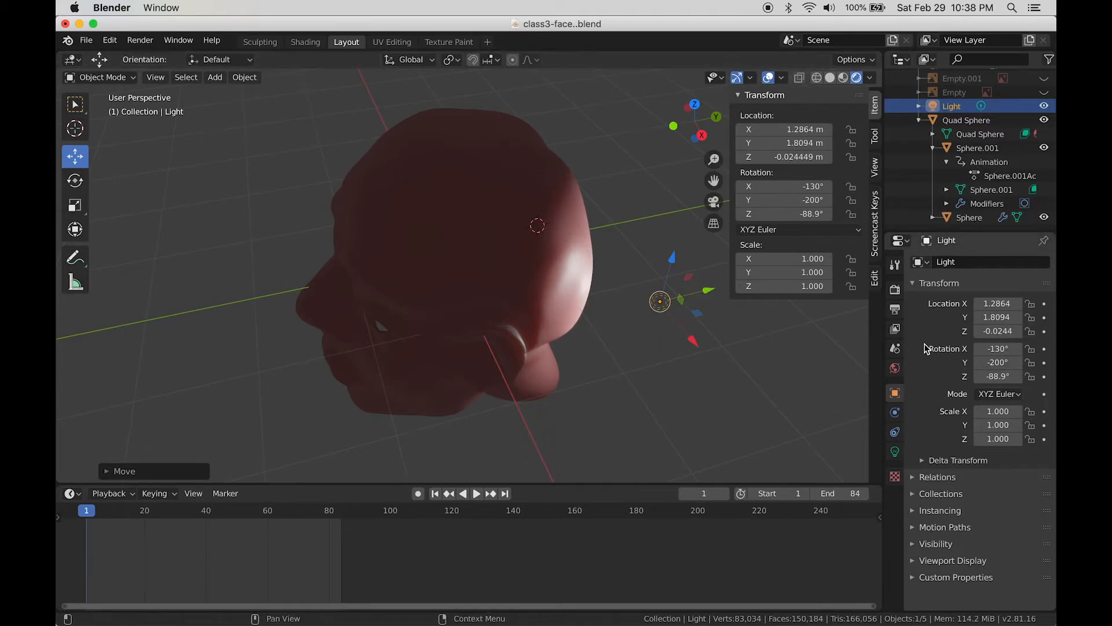
Step: Slide the light back beside the head to X 1.4569, Y 0.50644 m
{"action": "left_click", "coordinate": [895, 453]}
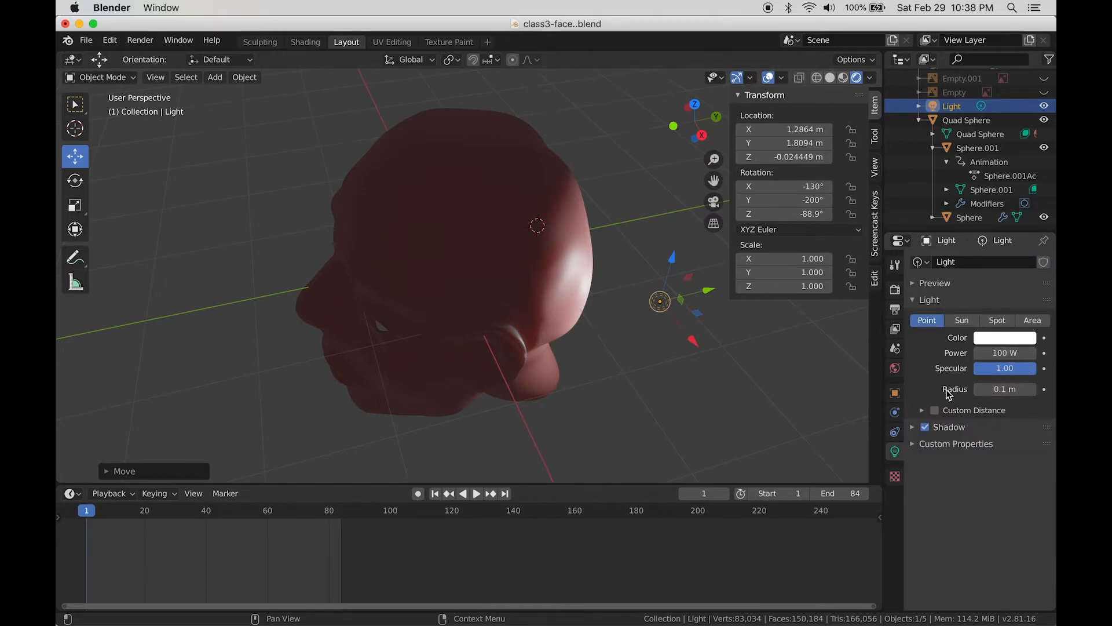
{"action": "left_click_drag", "start_coordinate": [707, 293], "coordinate": [572, 387]}
{"action": "middle_click_drag", "start_coordinate": [483, 418], "coordinate": [524, 373]}
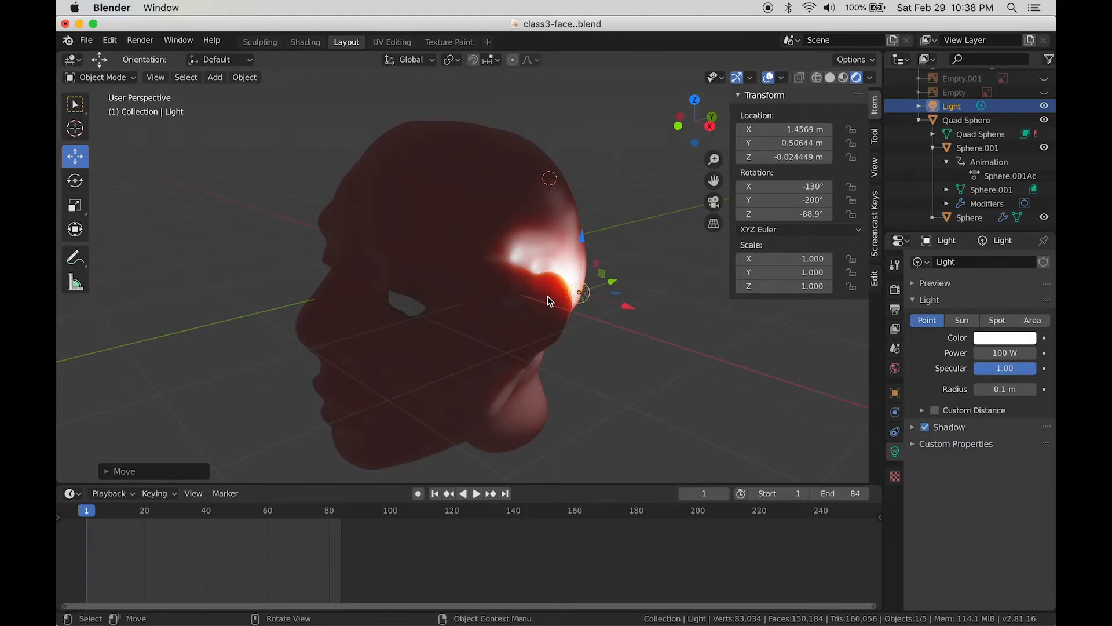
{"action": "left_click", "coordinate": [474, 231]}
Step: Apply Shade Smooth to the head mesh
{"action": "right_click", "coordinate": [486, 205]}
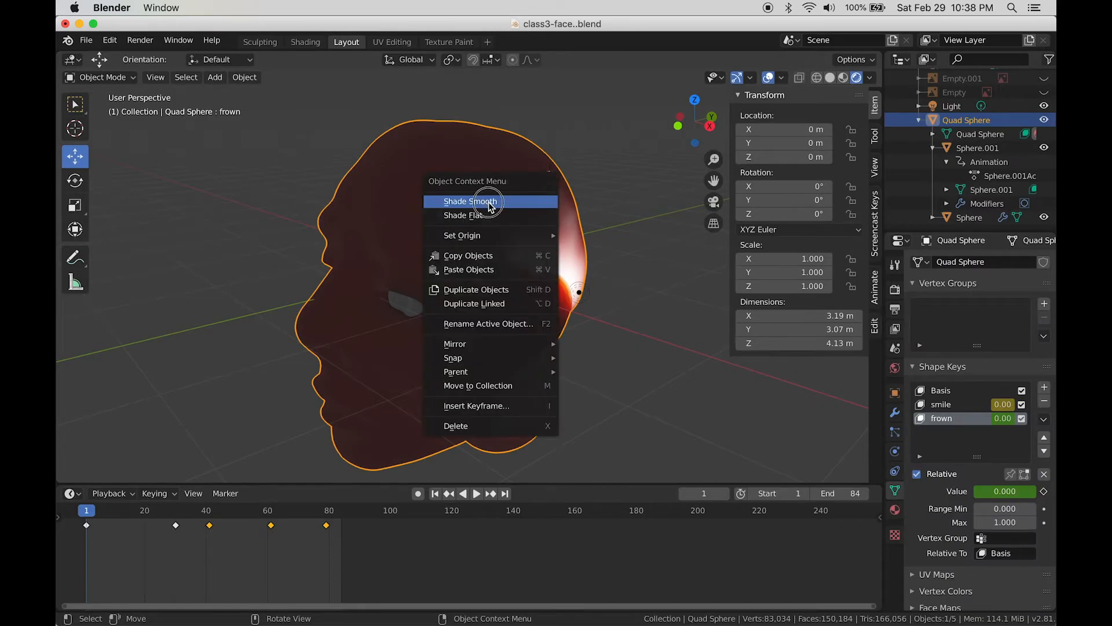
{"action": "left_click", "coordinate": [488, 203]}
{"action": "middle_click_drag", "start_coordinate": [551, 330], "coordinate": [582, 345]}
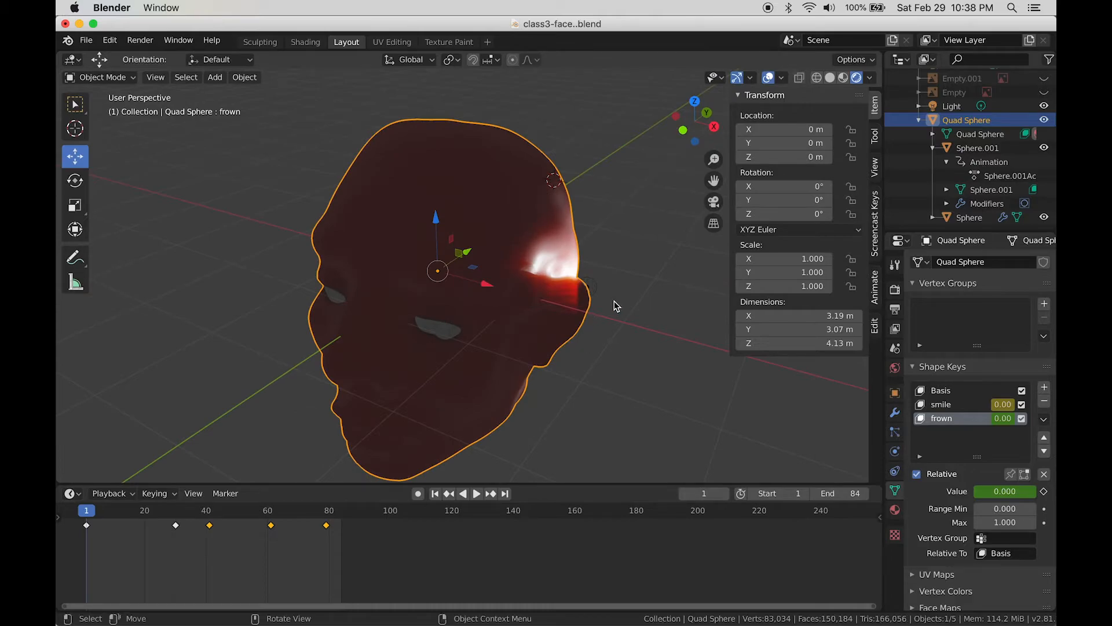
Step: Move the point light in front of the face and raise it to X 1.7303, Y -0.66638, Z 0.3255 m
{"action": "left_click", "coordinate": [592, 294]}
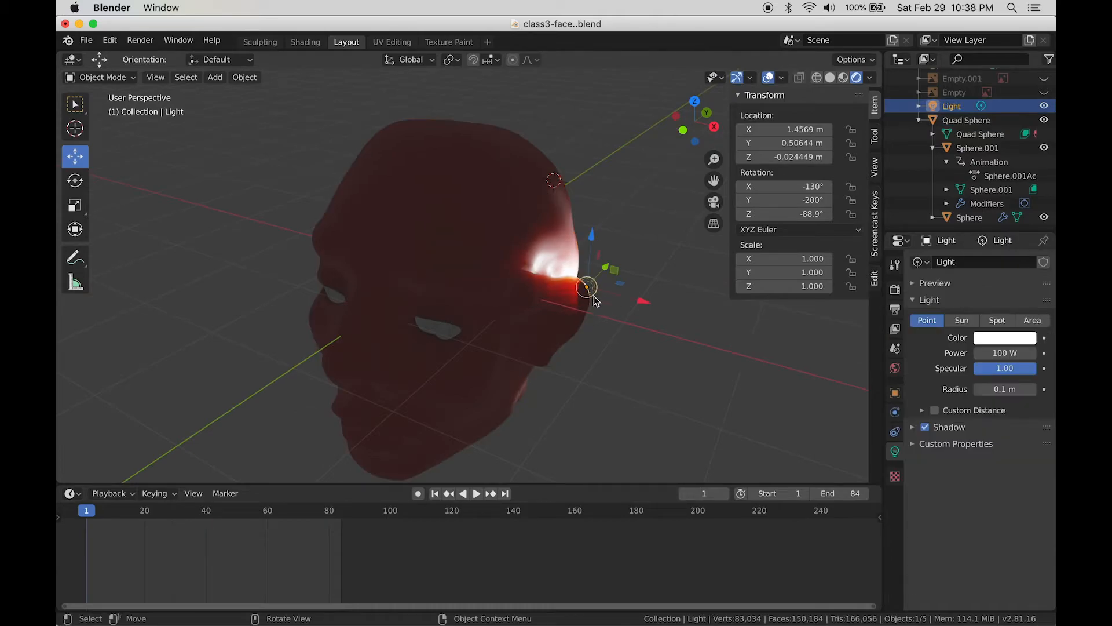
{"action": "key", "text": "g"}
{"action": "left_click", "coordinate": [637, 301]}
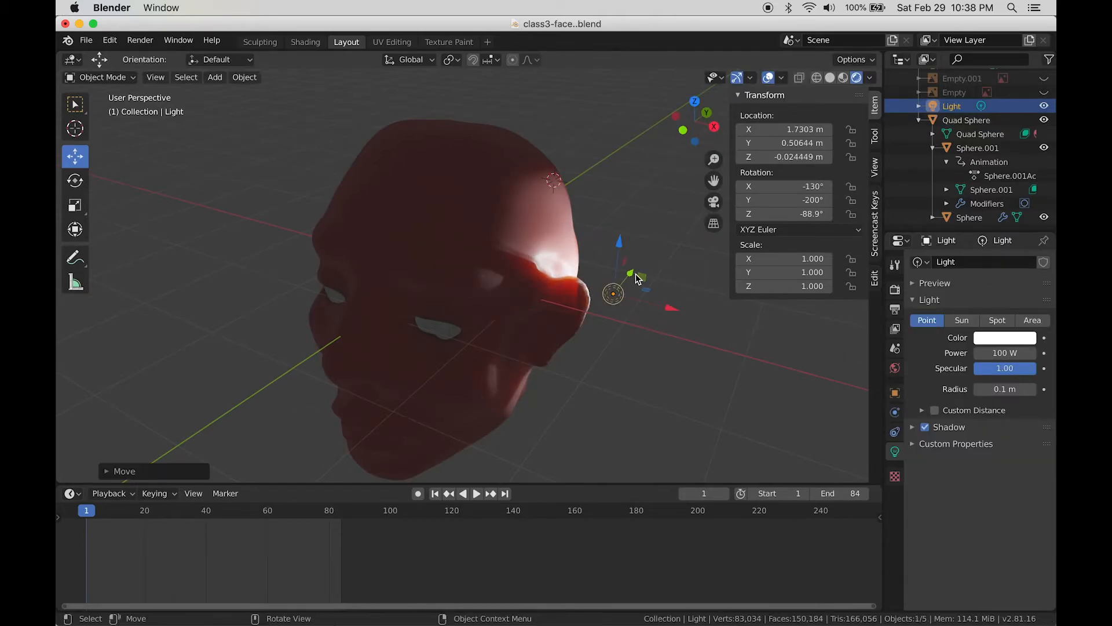
{"action": "key", "text": "g"}
{"action": "left_click", "coordinate": [617, 377]}
{"action": "middle_click_drag", "start_coordinate": [617, 377], "coordinate": [623, 330]}
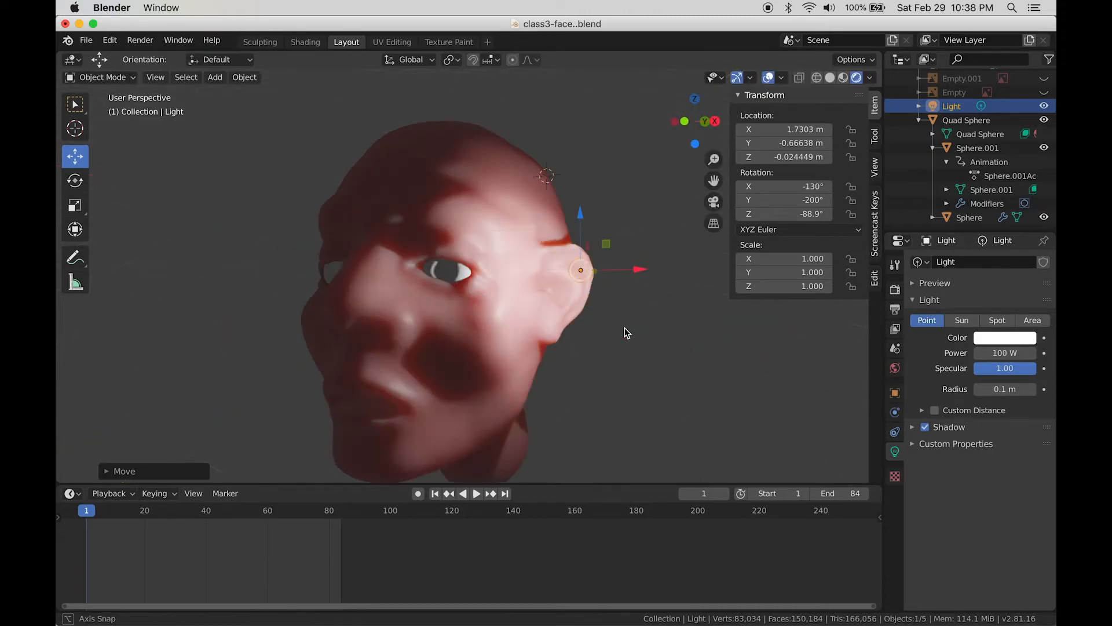
{"action": "left_click_drag", "start_coordinate": [581, 214], "coordinate": [572, 170]}
{"action": "left_click", "coordinate": [495, 241]}
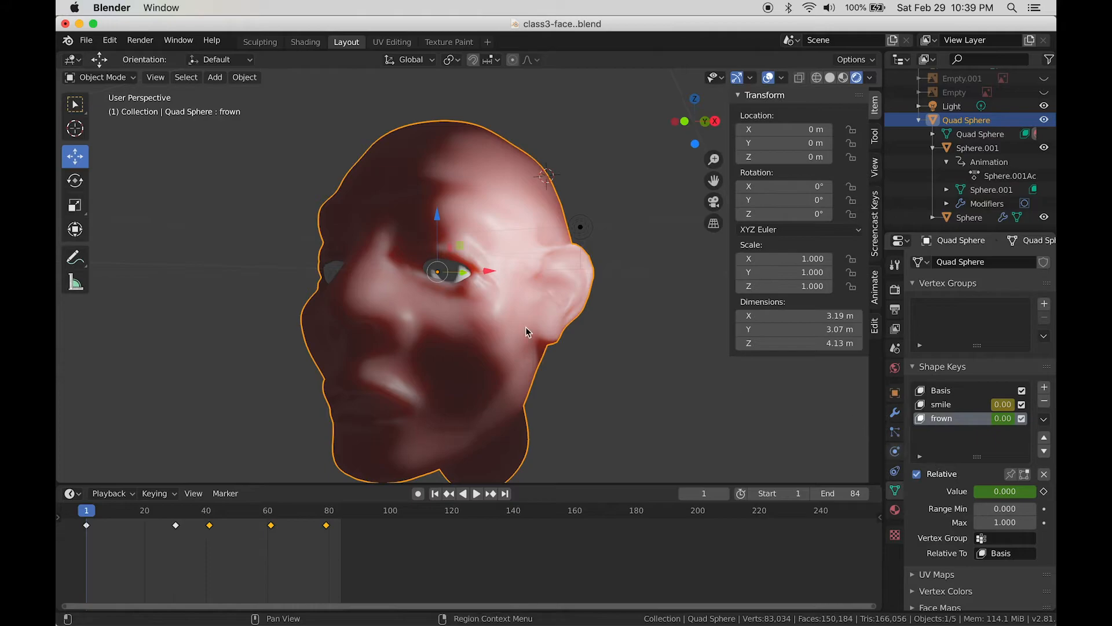
Step: In the Quad Sphere's Principled BSDF, set Subsurface to 0 and Metallic to 1.000
{"action": "left_click", "coordinate": [896, 510]}
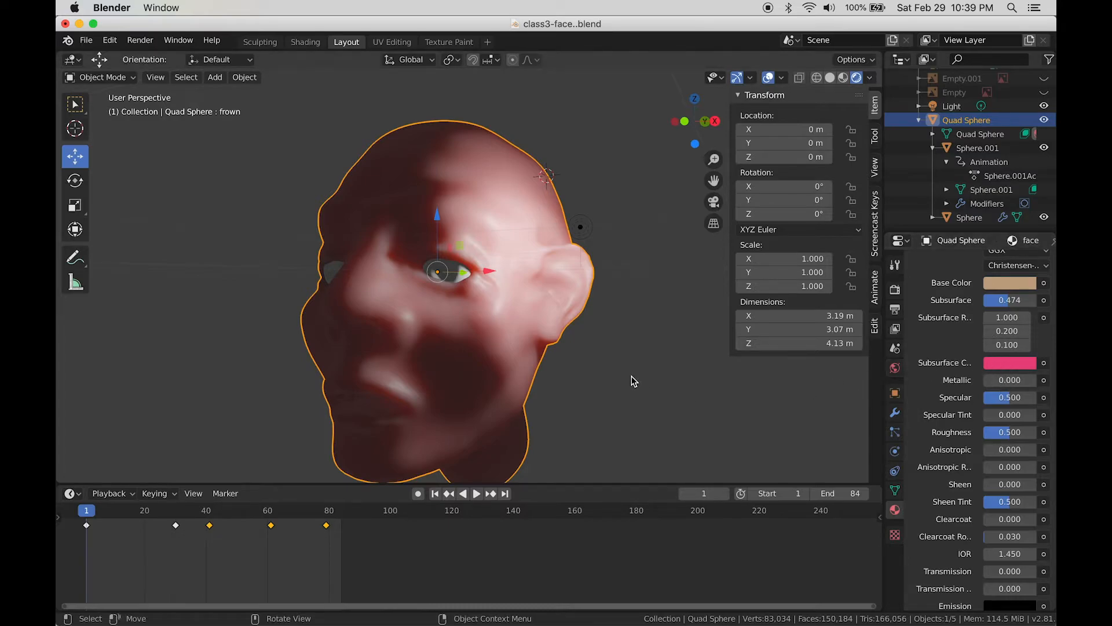
{"action": "scroll", "coordinate": [634, 380], "scroll_direction": "down", "scroll_amount": 2}
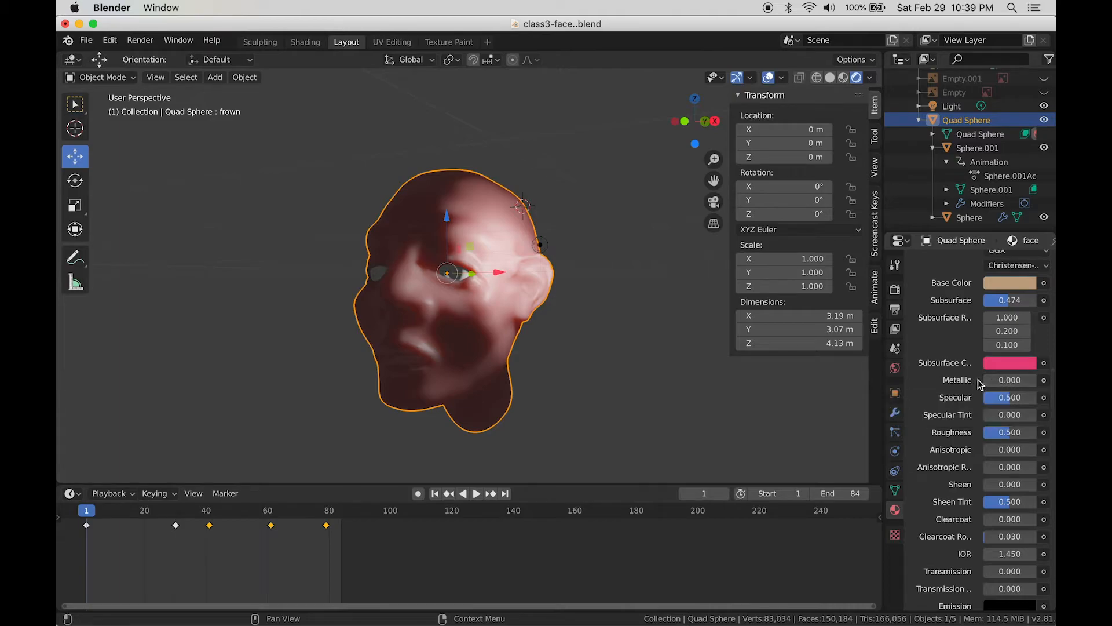
{"action": "middle_click_drag", "start_coordinate": [596, 298], "coordinate": [605, 332]}
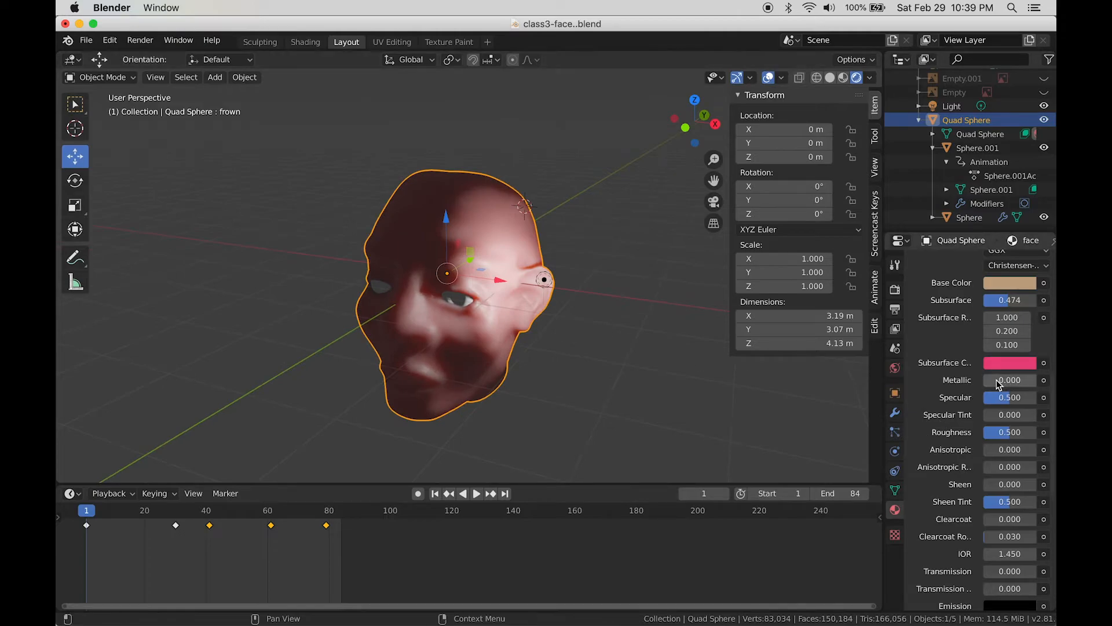
{"action": "left_click_drag", "start_coordinate": [992, 383], "coordinate": [1037, 384]}
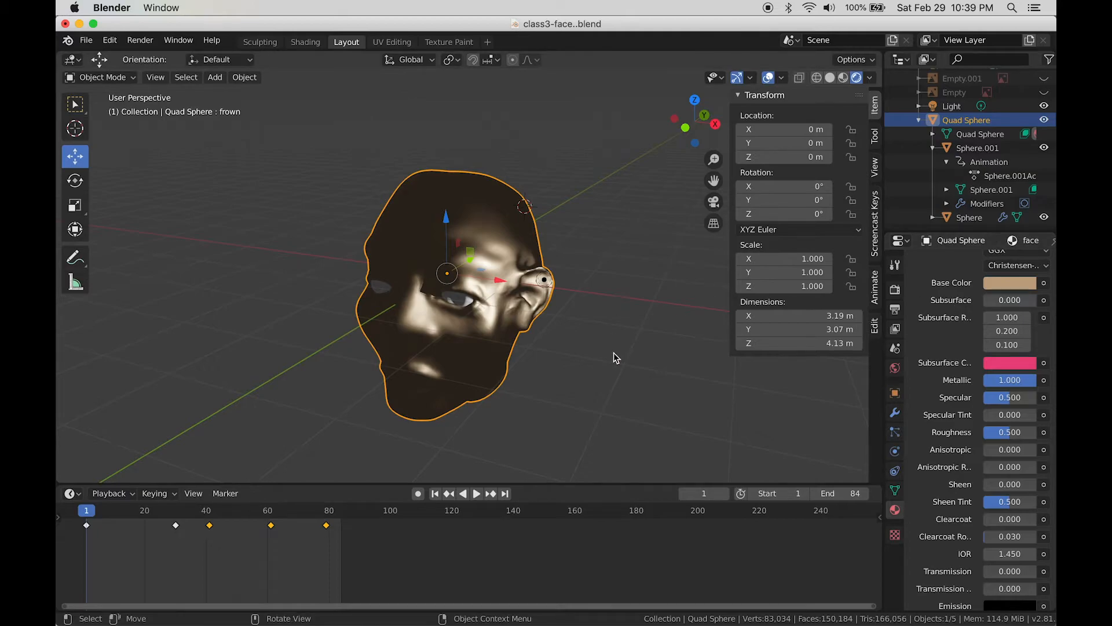
{"action": "mouse_move", "coordinate": [614, 353]}
{"action": "middle_mouse_down"}
{"action": "mouse_move", "coordinate": [623, 308]}
{"action": "mouse_move", "coordinate": [614, 364]}
{"action": "middle_mouse_up"}
{"action": "left_click_drag", "start_coordinate": [497, 289], "coordinate": [598, 300]}
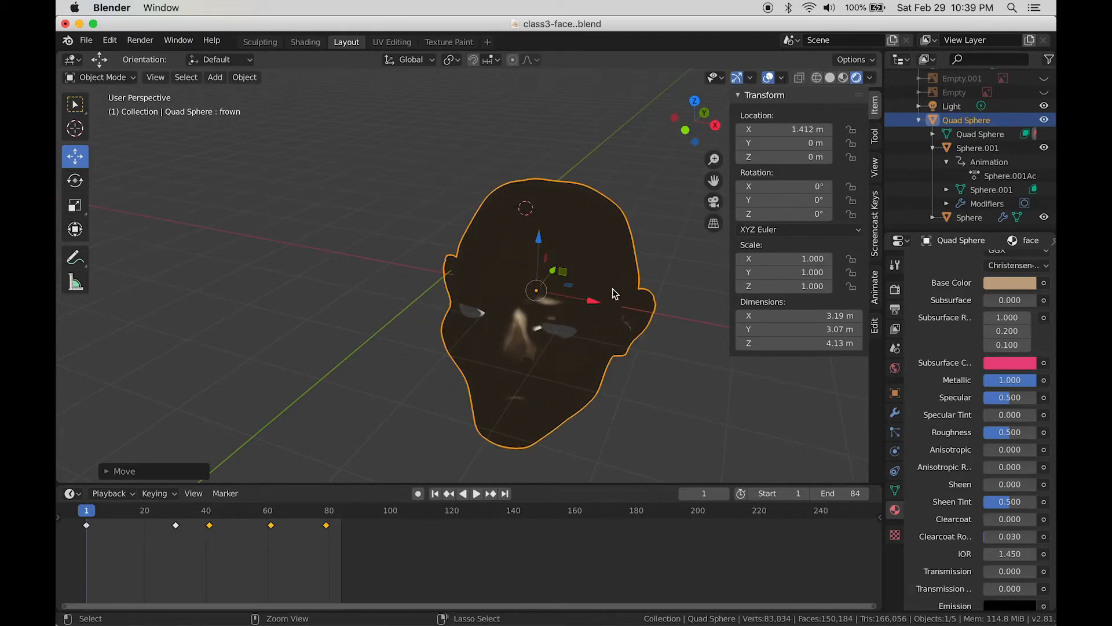
Step: Undo the head's move and place the light below the cheek at X 1.9313, Y -3.2236, Z 0.3255 m
{"action": "key", "text": "ctrl+z"}
{"action": "middle_click_drag", "start_coordinate": [636, 321], "coordinate": [609, 303]}
{"action": "left_click", "coordinate": [523, 279]}
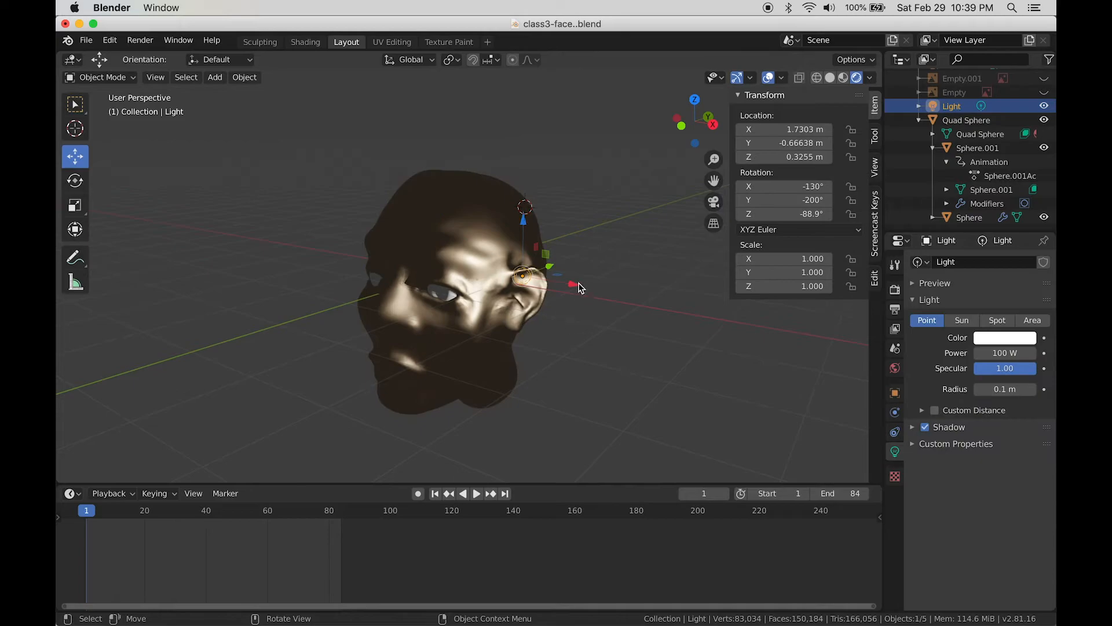
{"action": "left_click_drag", "start_coordinate": [582, 284], "coordinate": [510, 366]}
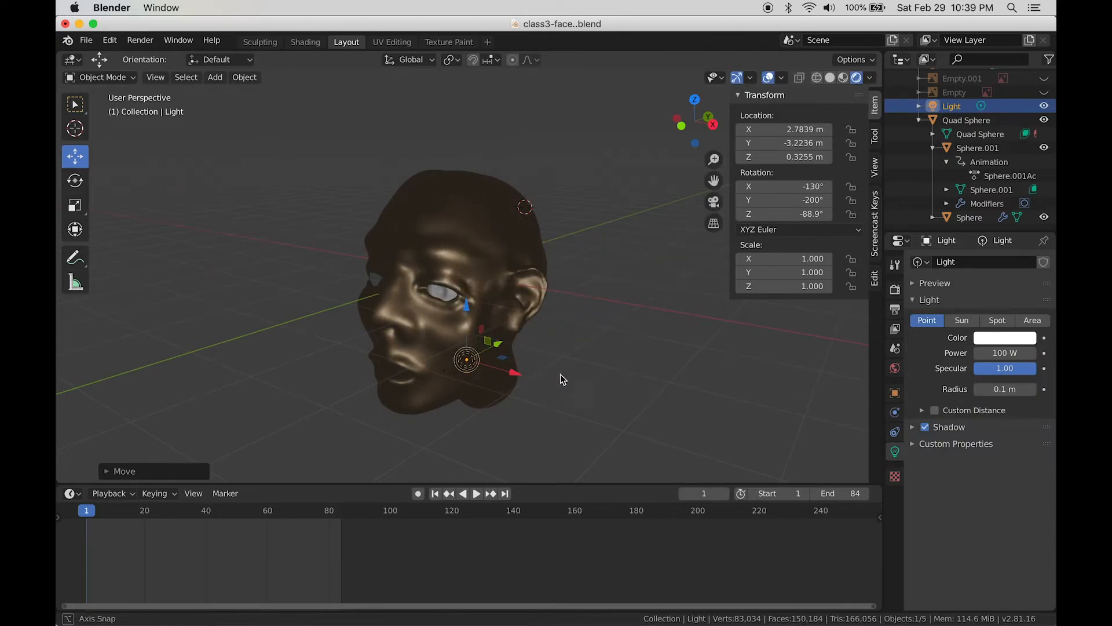
{"action": "middle_click_drag", "start_coordinate": [560, 380], "coordinate": [587, 380]}
{"action": "left_click_drag", "start_coordinate": [709, 379], "coordinate": [614, 377]}
{"action": "middle_click_drag", "start_coordinate": [653, 355], "coordinate": [741, 360]}
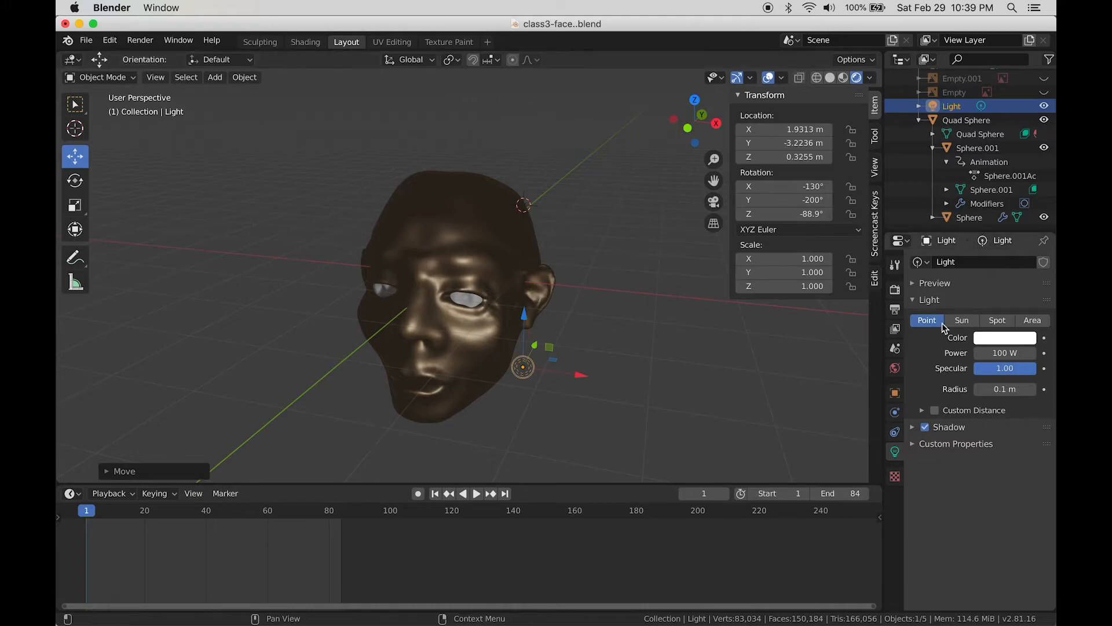
{"action": "mouse_move", "coordinate": [303, 343]}
{"action": "middle_mouse_down"}
{"action": "mouse_move", "coordinate": [289, 331]}
{"action": "mouse_move", "coordinate": [288, 306]}
{"action": "mouse_move", "coordinate": [298, 347]}
{"action": "mouse_move", "coordinate": [293, 339]}
{"action": "middle_mouse_up"}
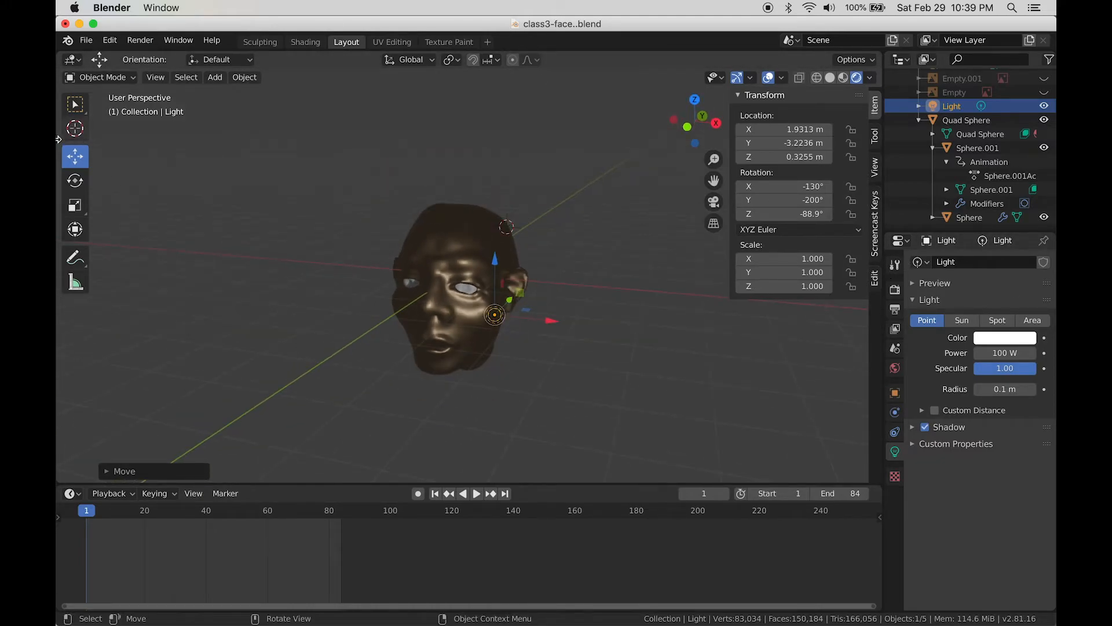
{"action": "left_click", "coordinate": [215, 77]}
Step: Add an 11.6 m plane at Z -3.4375 m under the head and give it a new material
{"action": "mouse_move", "coordinate": [223, 96]}
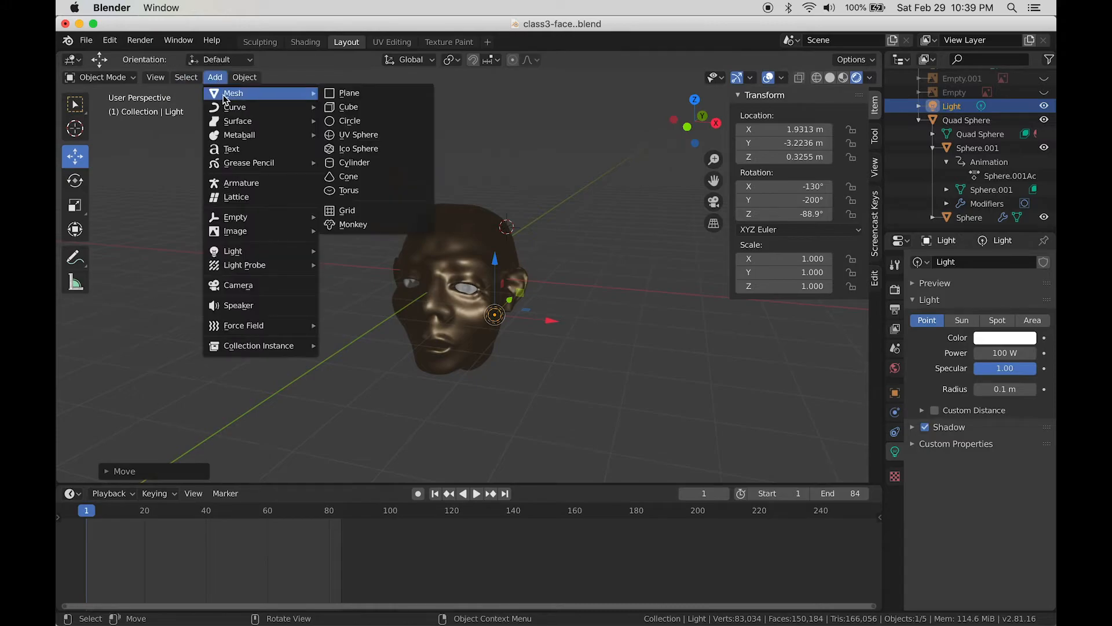
{"action": "left_click", "coordinate": [371, 94]}
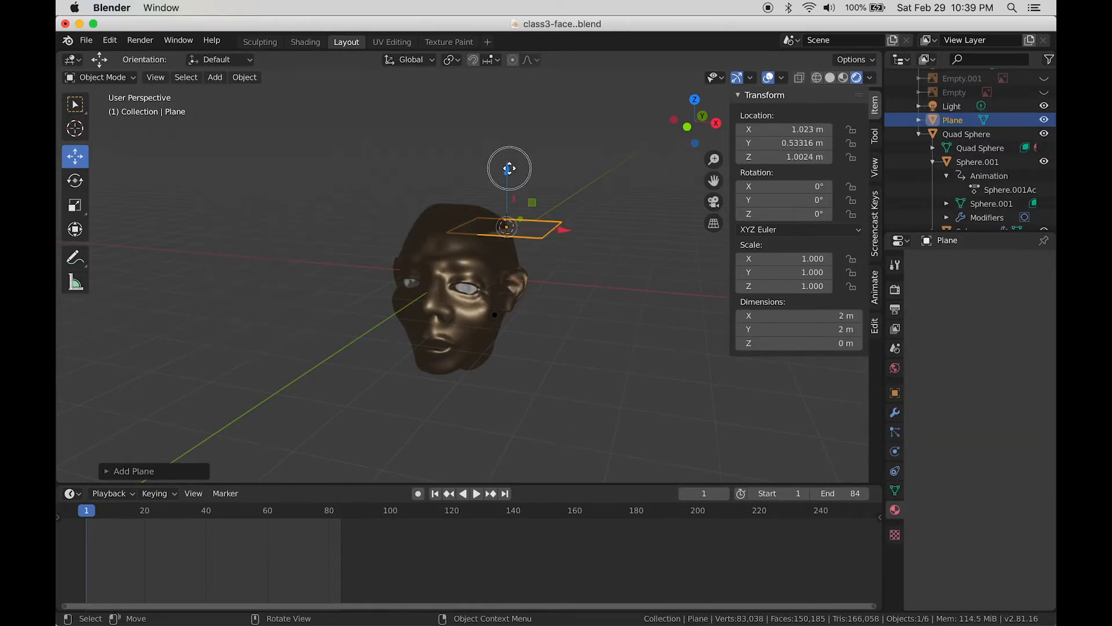
{"action": "left_click_drag", "start_coordinate": [509, 168], "coordinate": [513, 358]}
{"action": "key", "text": "s"}
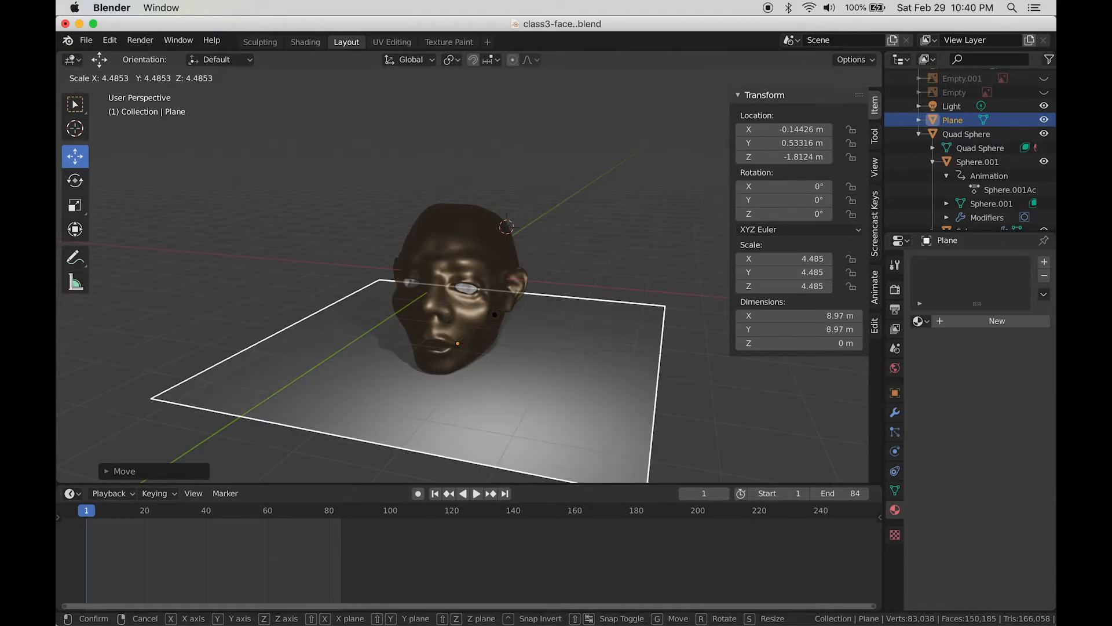
{"action": "left_click", "coordinate": [834, 333]}
{"action": "left_click_drag", "start_coordinate": [454, 293], "coordinate": [369, 381]}
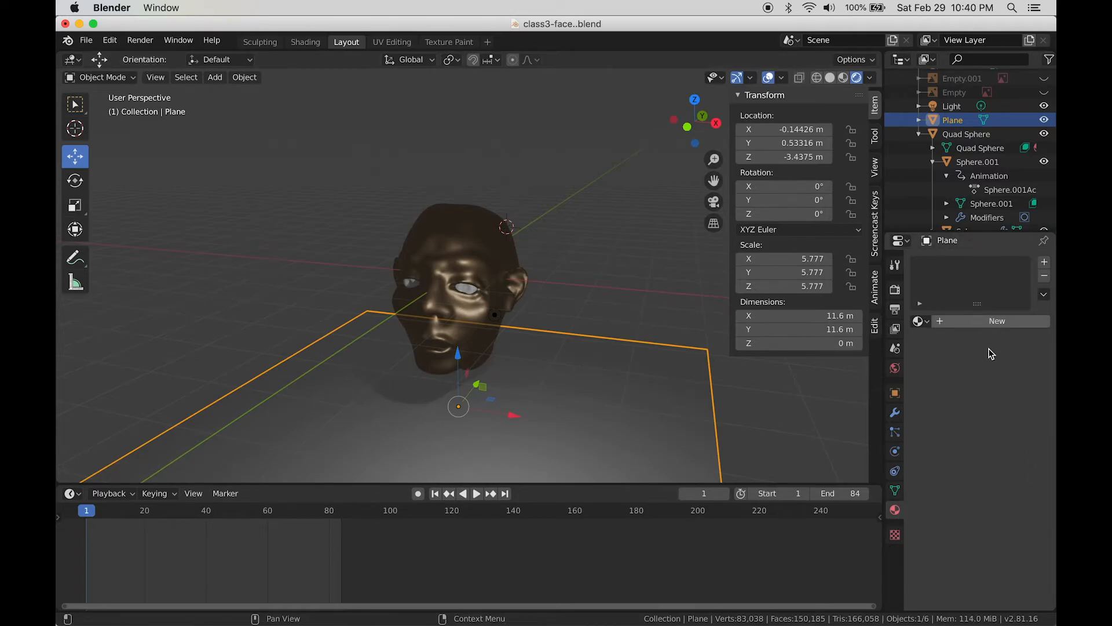
{"action": "left_click", "coordinate": [990, 322]}
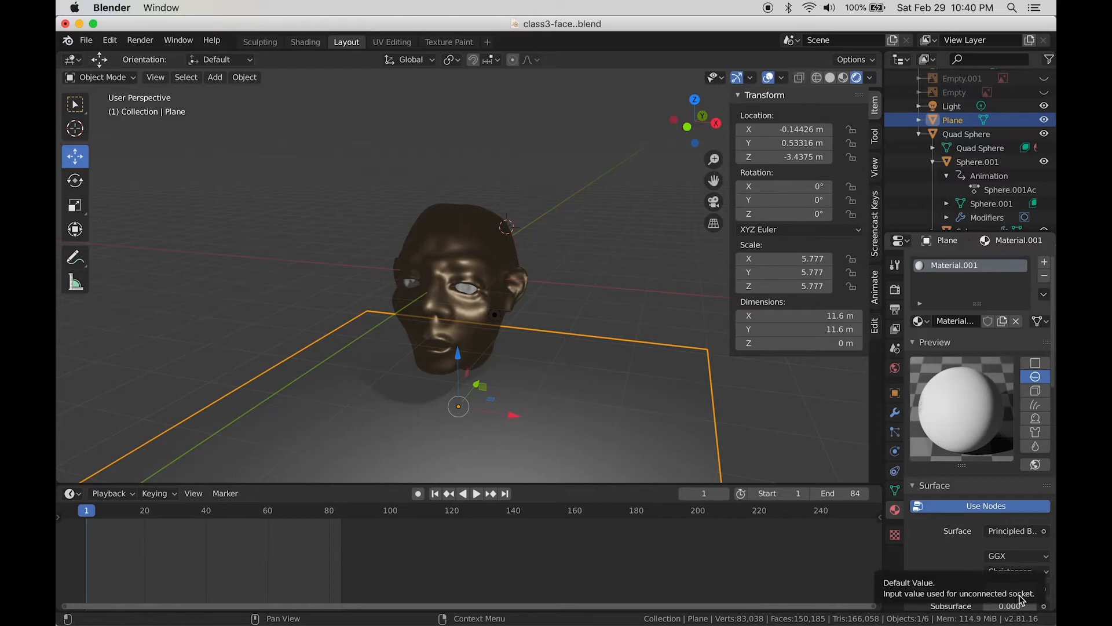
Step: Make the floor plane's base colour purple and raise it to Z -2.8502 m
{"action": "left_click", "coordinate": [1012, 589]}
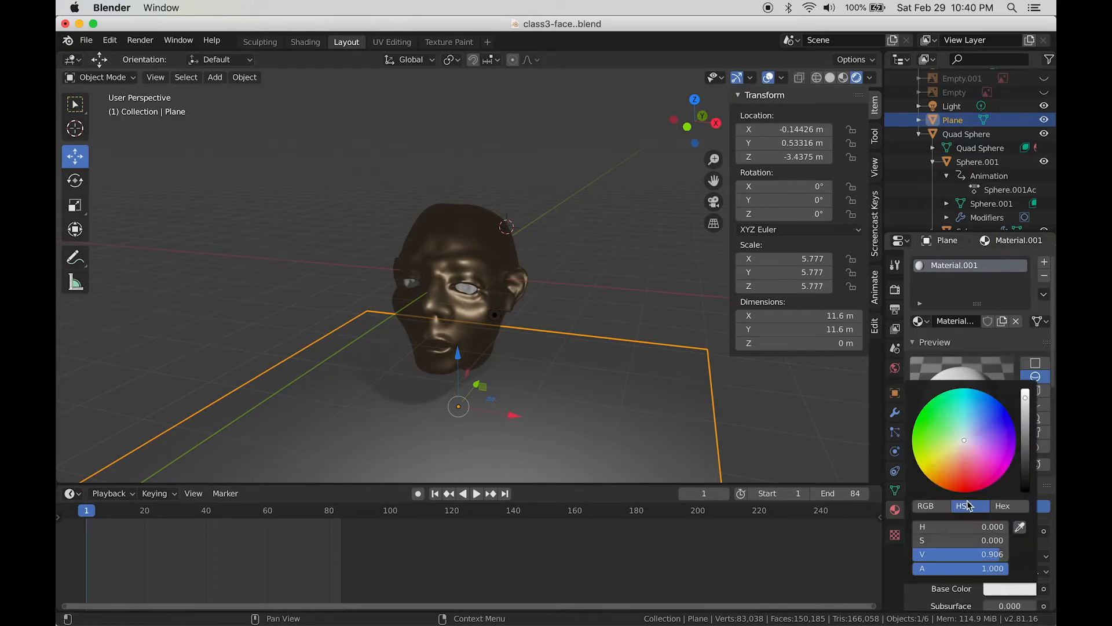
{"action": "left_click", "coordinate": [1004, 438]}
{"action": "middle_click_drag", "start_coordinate": [494, 341], "coordinate": [523, 314]}
{"action": "left_click_drag", "start_coordinate": [453, 382], "coordinate": [484, 364]}
{"action": "middle_click_drag", "start_coordinate": [508, 382], "coordinate": [462, 377]}
{"action": "left_click_drag", "start_coordinate": [479, 364], "coordinate": [460, 372]}
{"action": "middle_click_drag", "start_coordinate": [461, 372], "coordinate": [597, 320]}
Step: Shift the point light along X to 2.4495 m and view the scene from a lower front angle
{"action": "left_click", "coordinate": [490, 339]}
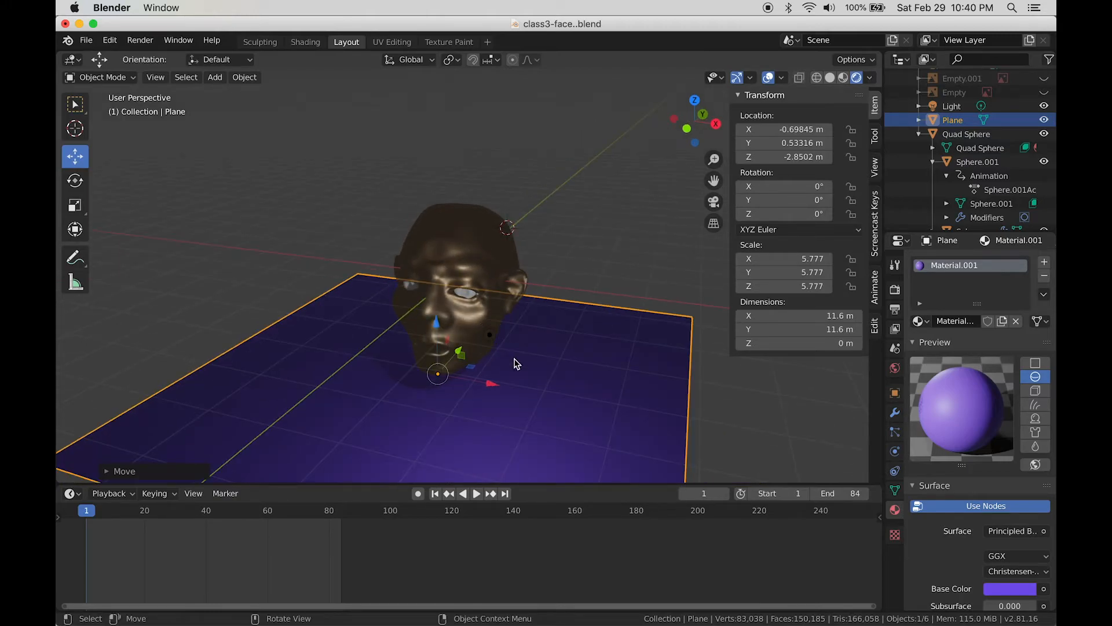
{"action": "left_click_drag", "start_coordinate": [539, 348], "coordinate": [580, 355]}
{"action": "middle_click_drag", "start_coordinate": [458, 383], "coordinate": [492, 365]}
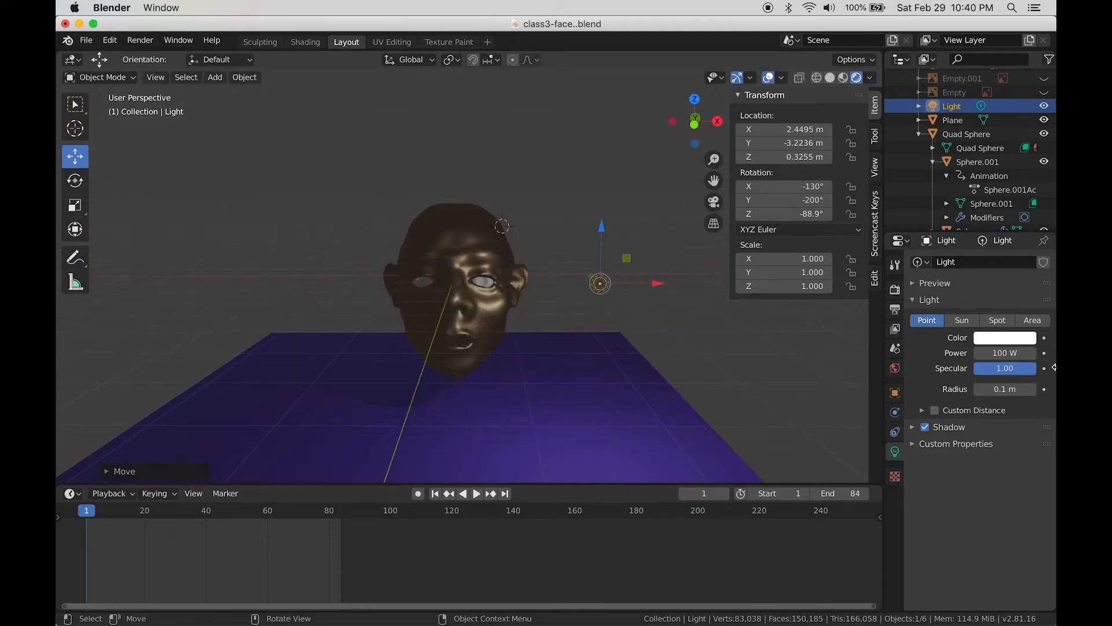
Step: Switch the render engine to Cycles and raise the plane to Z -2.572 m
{"action": "left_click", "coordinate": [895, 289]}
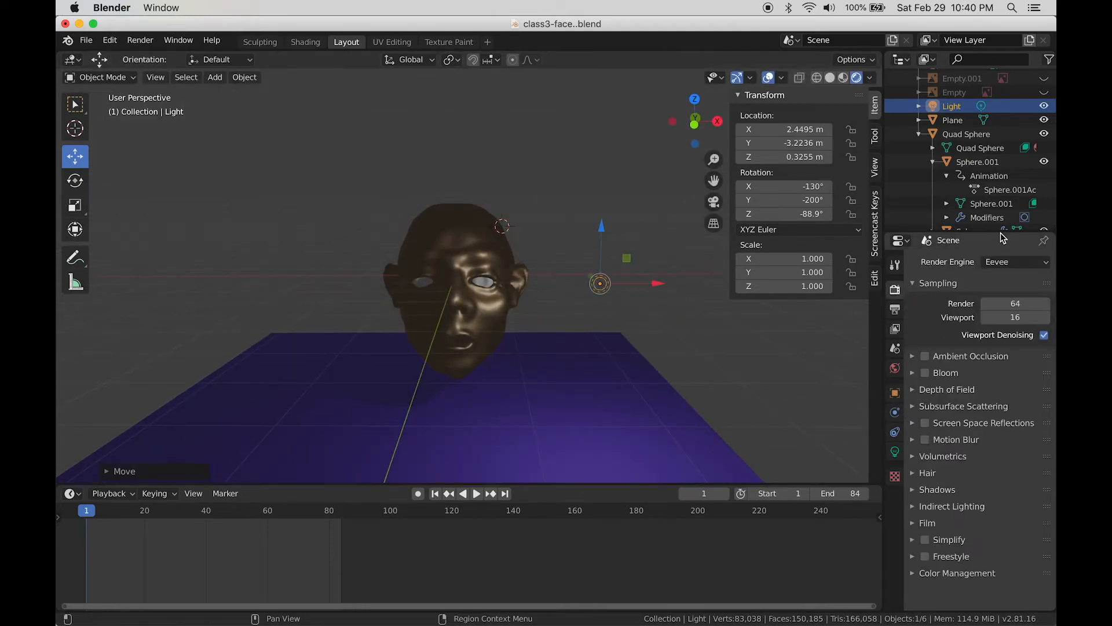
{"action": "left_click", "coordinate": [1014, 262]}
{"action": "left_click", "coordinate": [1002, 309]}
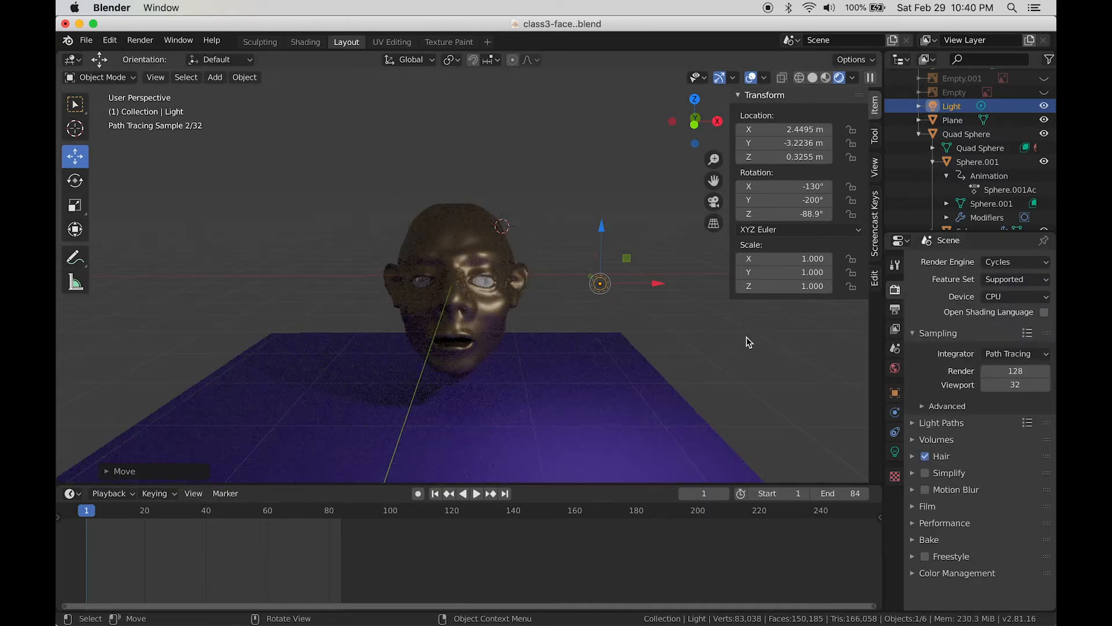
{"action": "mouse_move", "coordinate": [585, 346]}
{"action": "middle_mouse_down"}
{"action": "mouse_move", "coordinate": [610, 343]}
{"action": "mouse_move", "coordinate": [562, 357]}
{"action": "middle_mouse_up"}
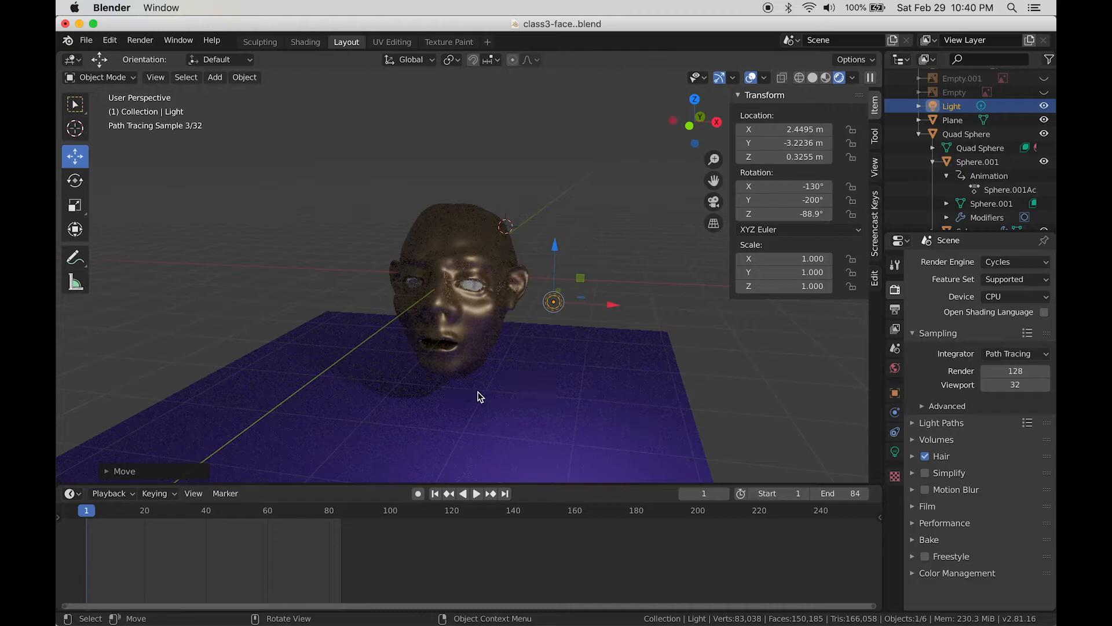
{"action": "left_click", "coordinate": [465, 409]}
{"action": "left_click_drag", "start_coordinate": [434, 329], "coordinate": [434, 319]}
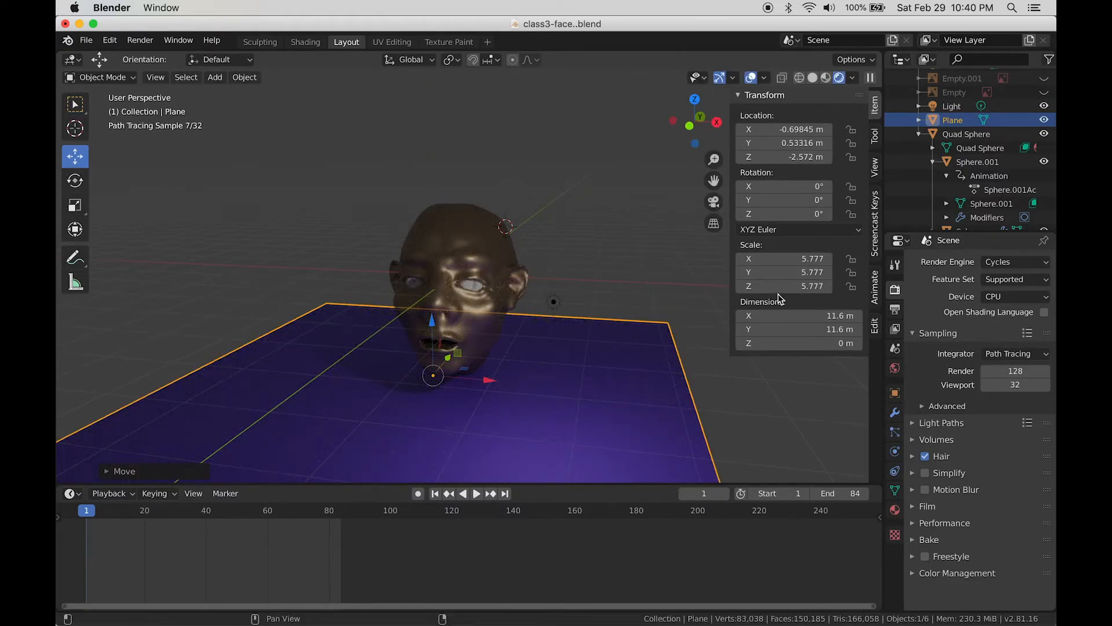
Step: Set the head's face material Metallic to 0
{"action": "left_click", "coordinate": [467, 265]}
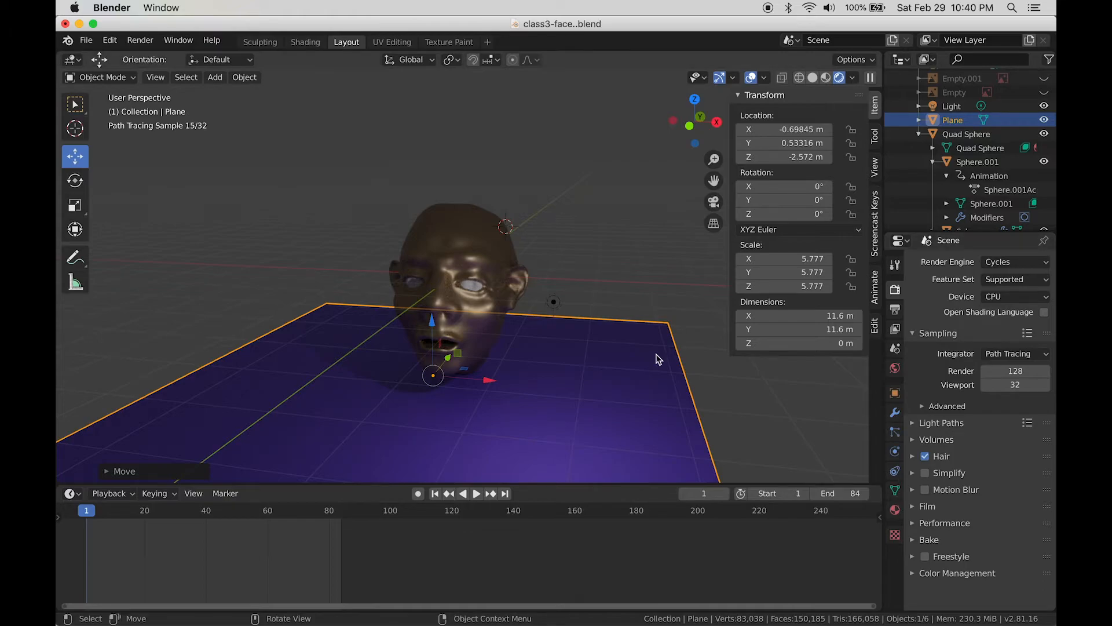
{"action": "left_click", "coordinate": [896, 509]}
{"action": "scroll", "coordinate": [948, 472], "scroll_direction": "down", "scroll_amount": 2}
{"action": "scroll", "coordinate": [948, 473], "scroll_direction": "down", "scroll_amount": 1}
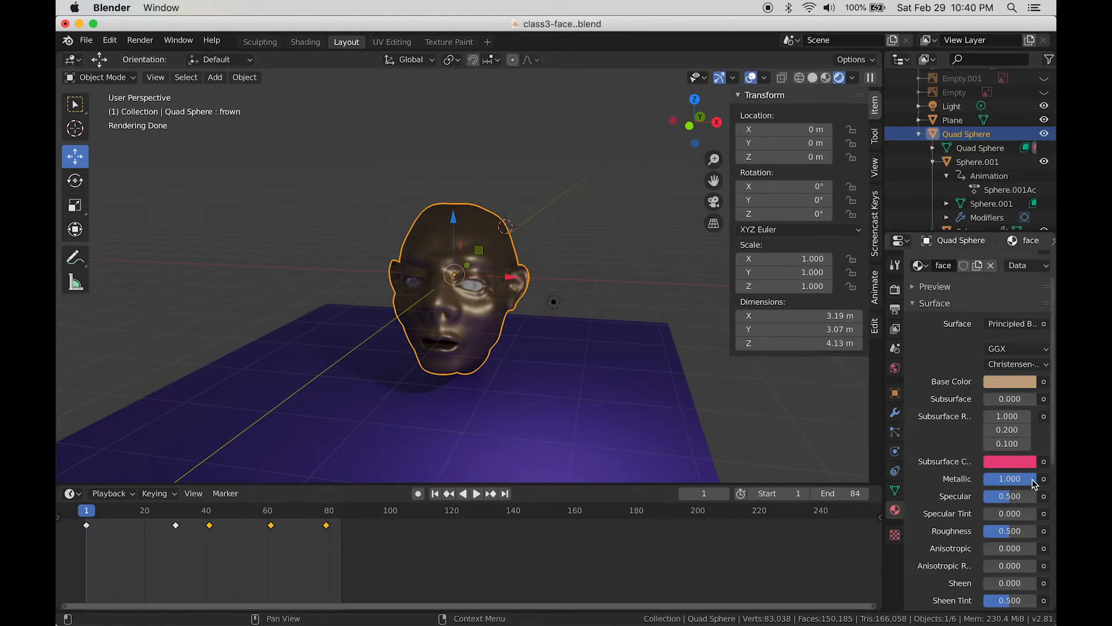
{"action": "left_click_drag", "start_coordinate": [1035, 484], "coordinate": [986, 484]}
{"action": "scroll", "coordinate": [491, 342], "scroll_direction": "up", "scroll_amount": 1}
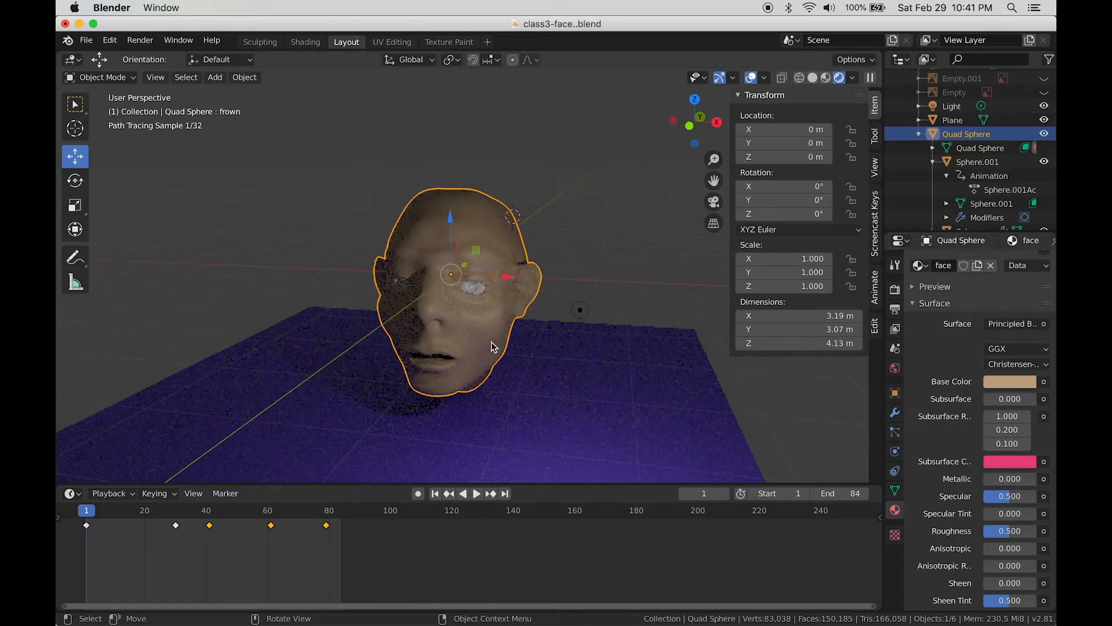
{"action": "scroll", "coordinate": [499, 344], "scroll_direction": "up", "scroll_amount": 1}
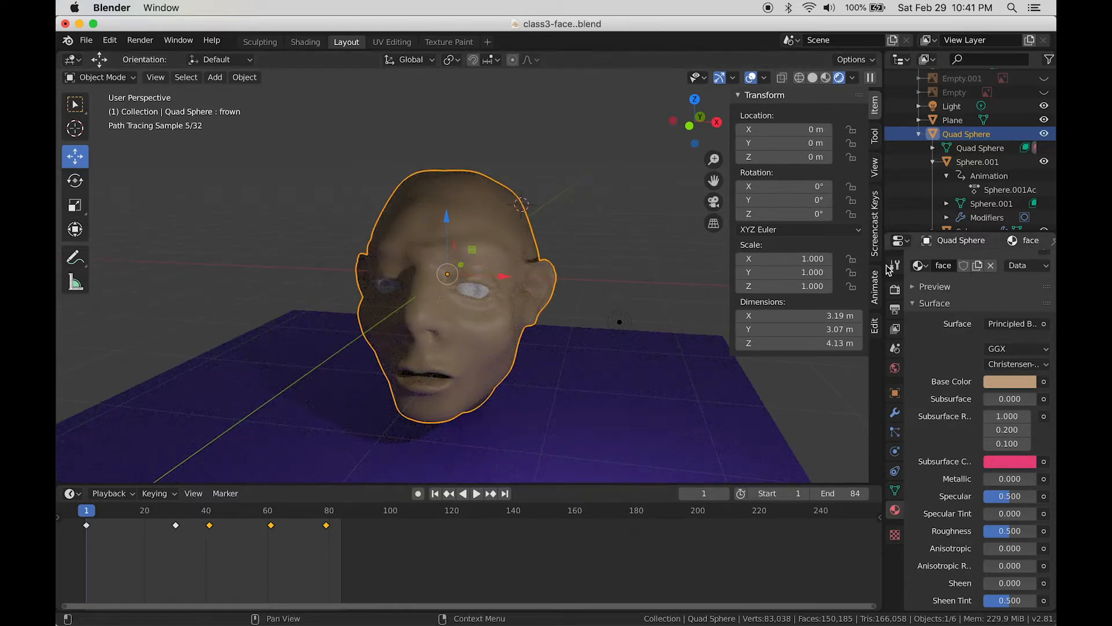
Step: Switch the render engine back to Eevee
{"action": "left_click", "coordinate": [895, 289]}
{"action": "left_click", "coordinate": [1004, 262]}
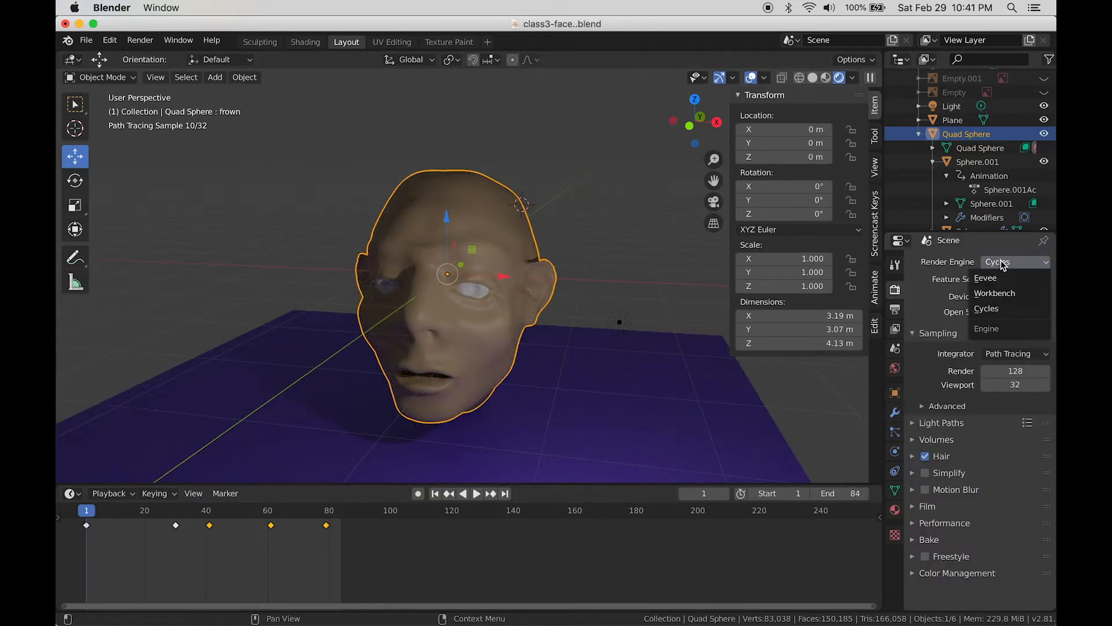
{"action": "left_click", "coordinate": [986, 278]}
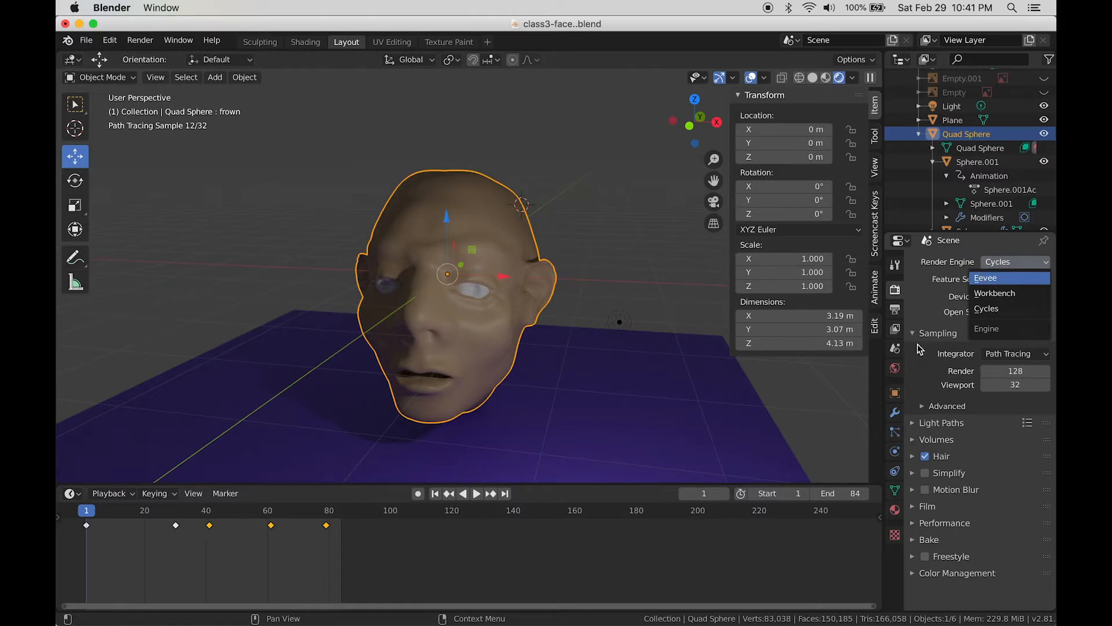
{"action": "left_click", "coordinate": [897, 511]}
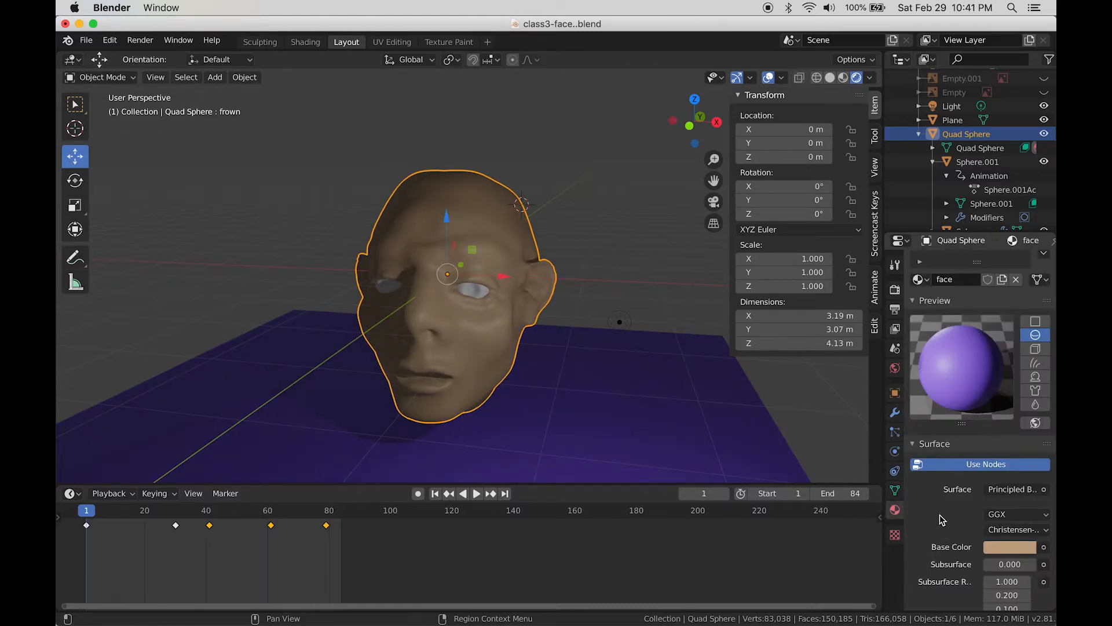
Step: Raise the face material's Specular and then lower it again
{"action": "scroll", "coordinate": [941, 519], "scroll_direction": "down", "scroll_amount": 5}
{"action": "scroll", "coordinate": [938, 516], "scroll_direction": "down", "scroll_amount": 3}
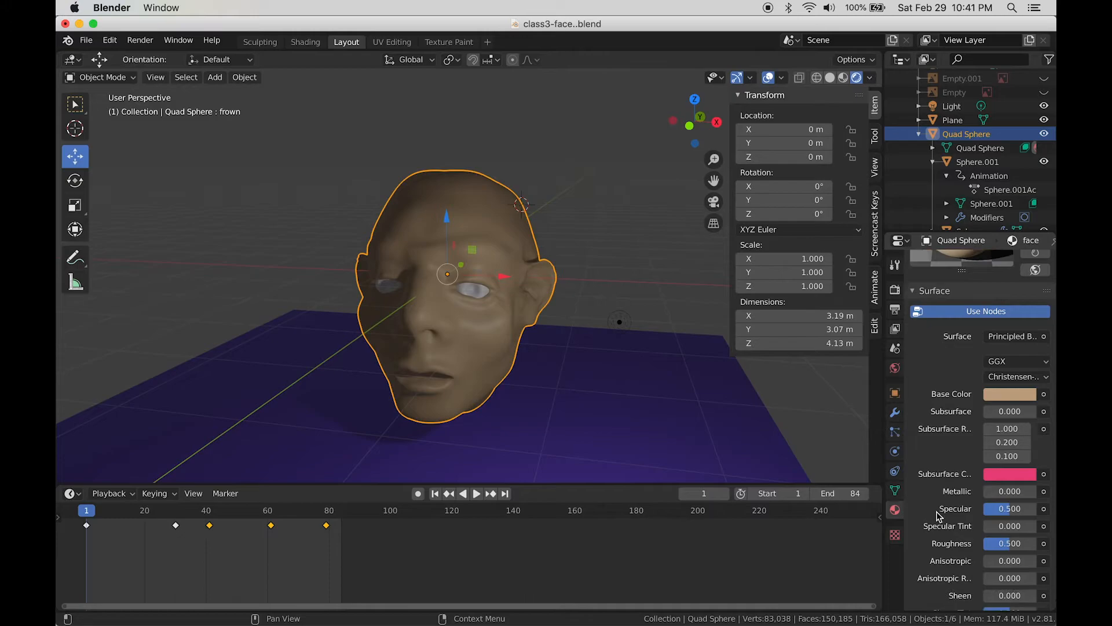
{"action": "scroll", "coordinate": [937, 514], "scroll_direction": "up", "scroll_amount": 2}
{"action": "scroll", "coordinate": [937, 512], "scroll_direction": "down", "scroll_amount": 2}
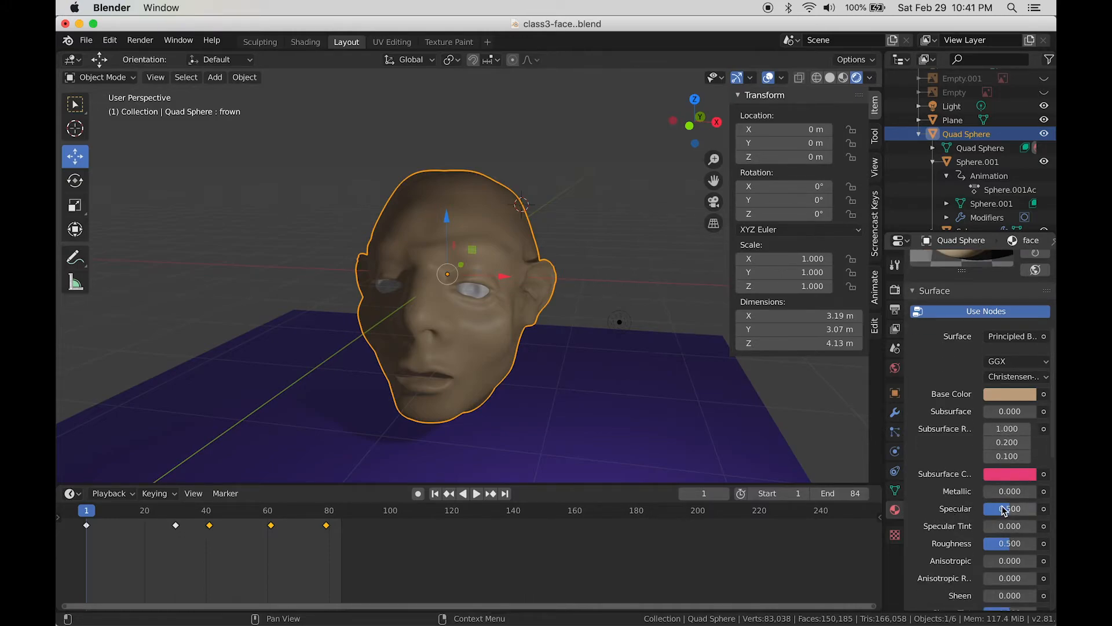
{"action": "left_click_drag", "start_coordinate": [1006, 508], "coordinate": [1029, 509]}
{"action": "scroll", "coordinate": [487, 374], "scroll_direction": "up", "scroll_amount": 2}
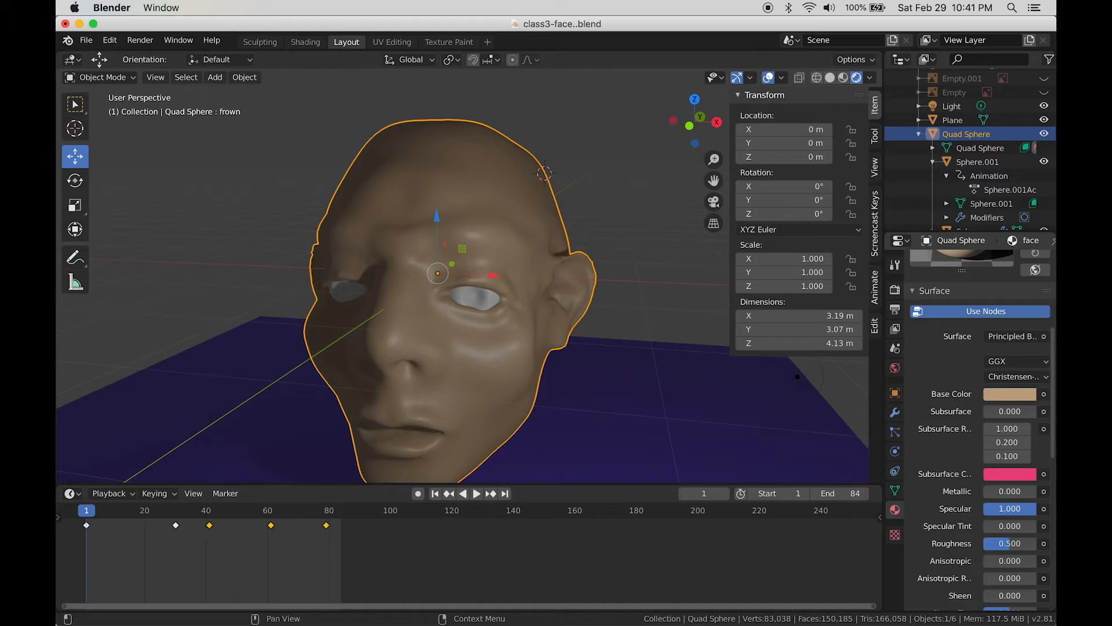
{"action": "mouse_move", "coordinate": [1027, 509]}
{"action": "left_mouse_down"}
{"action": "mouse_move", "coordinate": [989, 508]}
{"action": "mouse_move", "coordinate": [1036, 508]}
{"action": "left_mouse_up"}
{"action": "scroll", "coordinate": [614, 423], "scroll_direction": "down", "scroll_amount": 2}
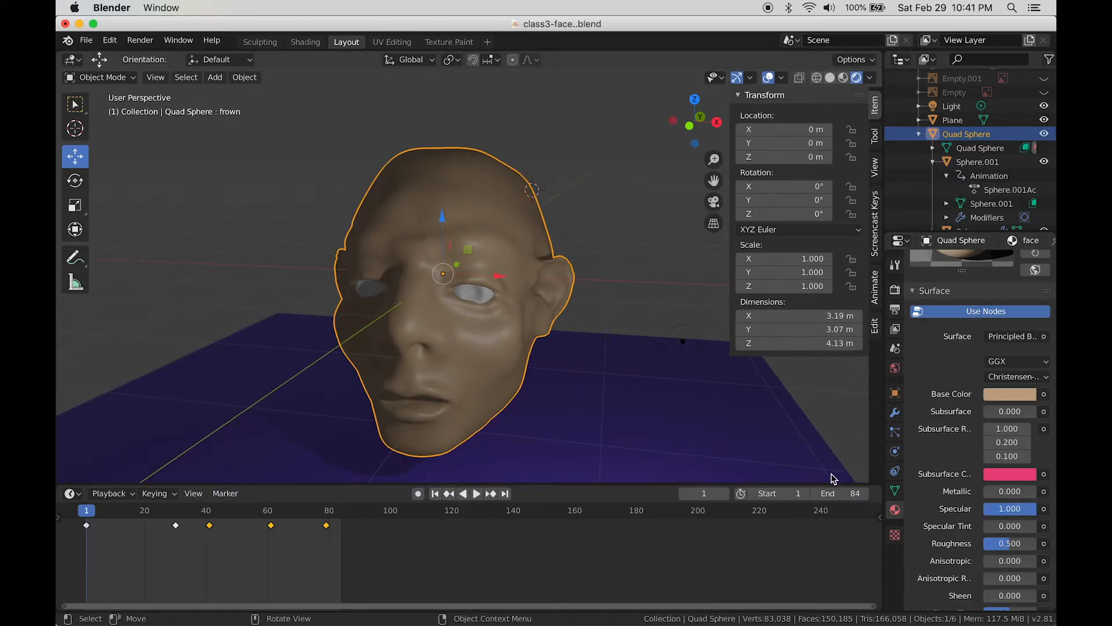
{"action": "scroll", "coordinate": [972, 542], "scroll_direction": "down", "scroll_amount": 1}
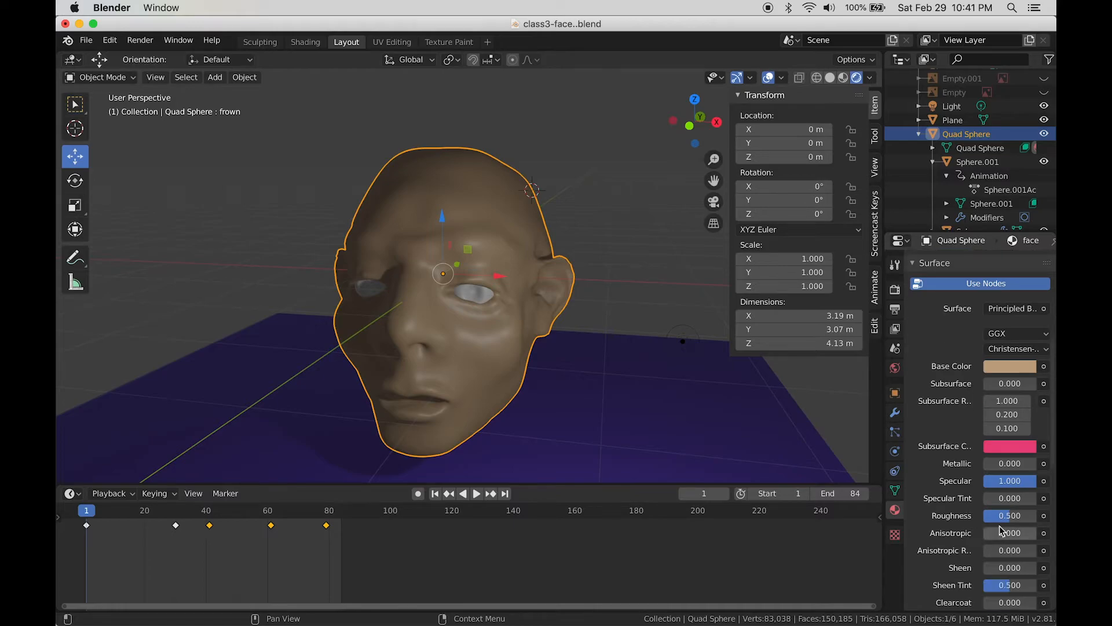
{"action": "mouse_move", "coordinate": [992, 499]}
{"action": "left_mouse_down"}
{"action": "mouse_move", "coordinate": [1040, 499]}
{"action": "mouse_move", "coordinate": [984, 498]}
{"action": "left_mouse_up"}
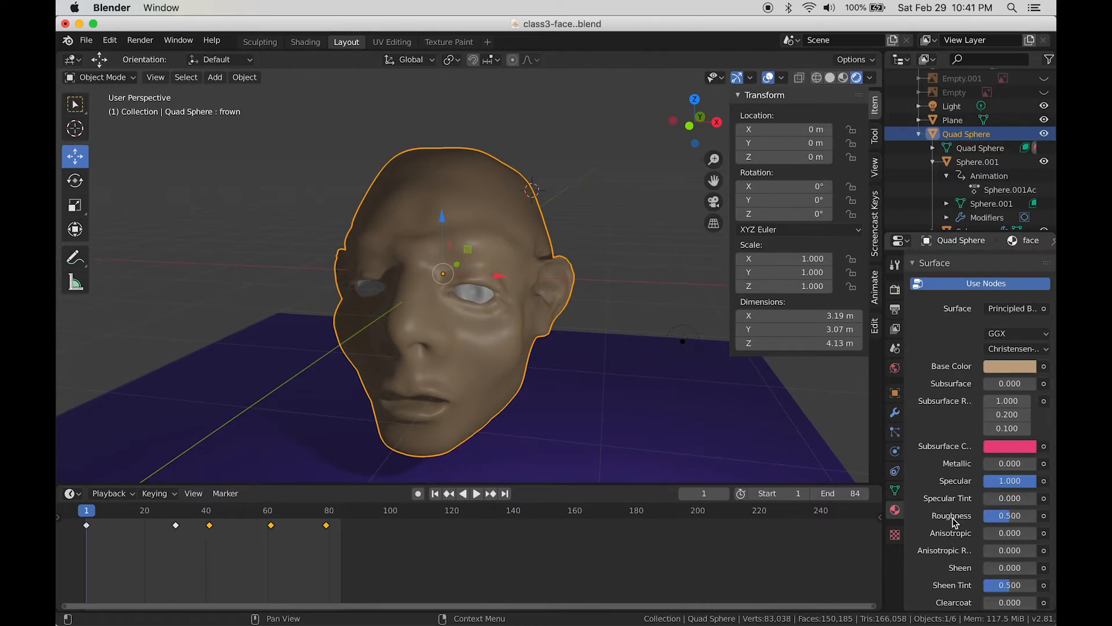
{"action": "scroll", "coordinate": [976, 508], "scroll_direction": "down", "scroll_amount": 1}
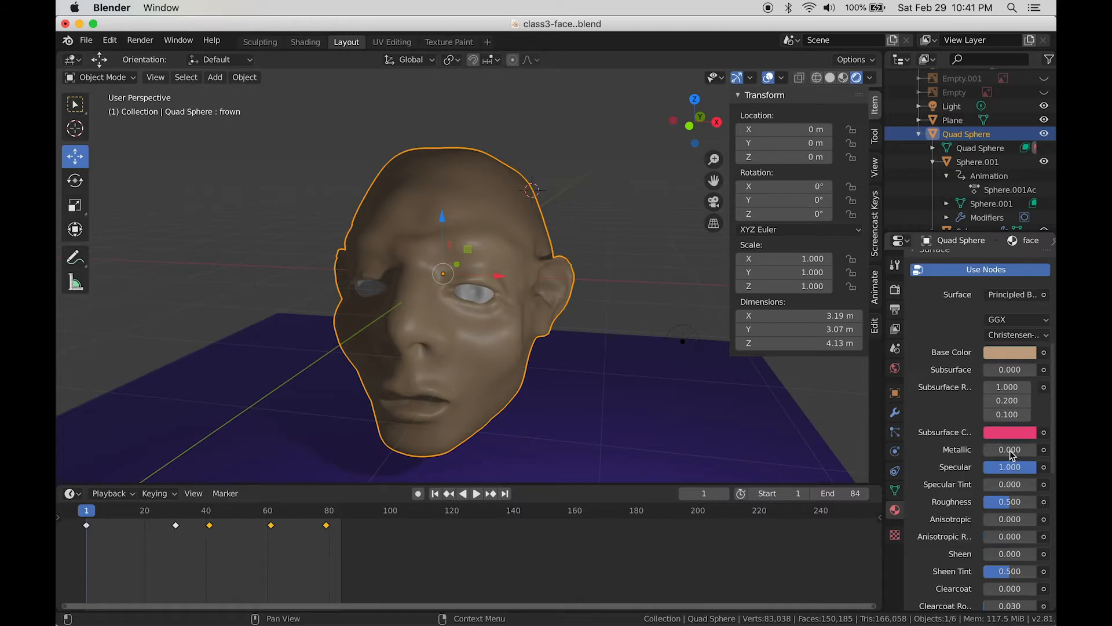
Step: Set the face material's Specular to 0, Metallic to 1.000 and Roughness to 0.000
{"action": "left_click_drag", "start_coordinate": [1023, 467], "coordinate": [983, 467]}
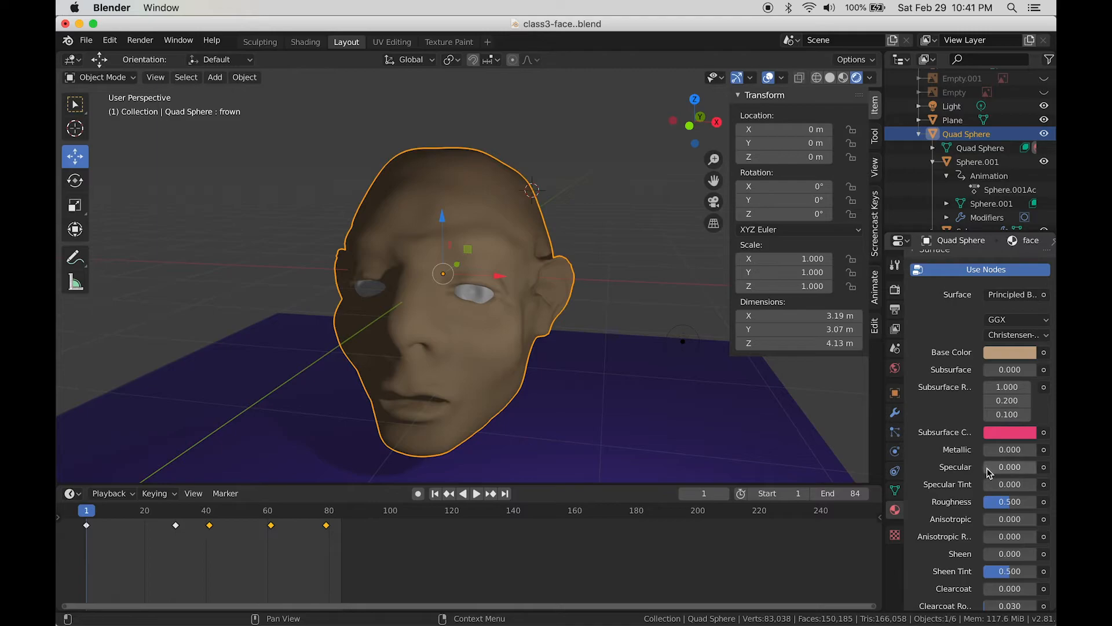
{"action": "left_click_drag", "start_coordinate": [986, 449], "coordinate": [1037, 450]}
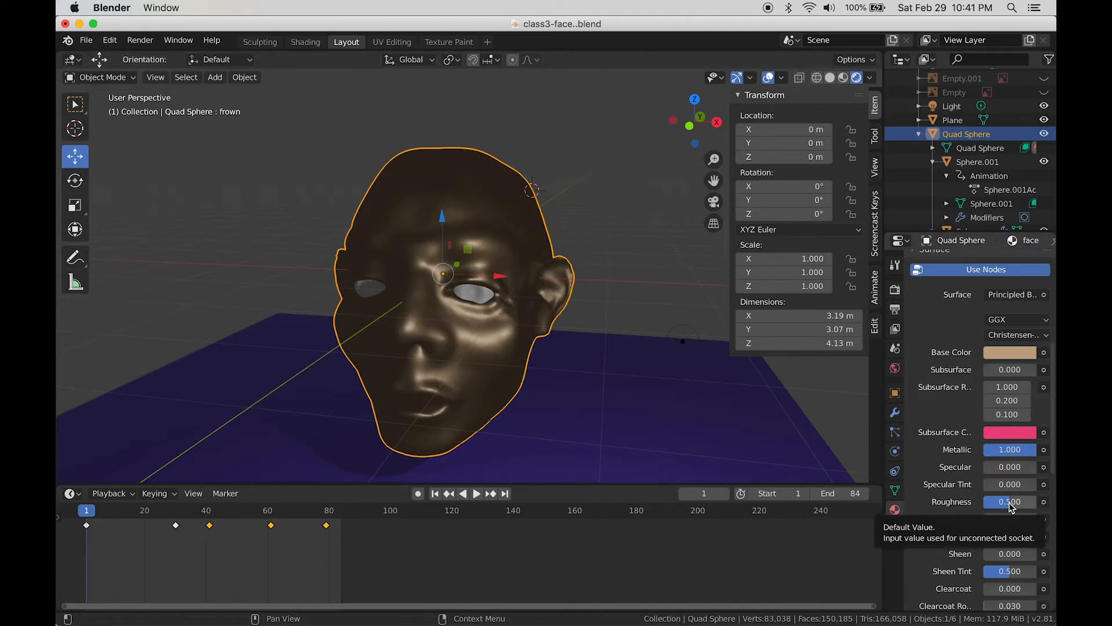
{"action": "left_click_drag", "start_coordinate": [1010, 503], "coordinate": [979, 502]}
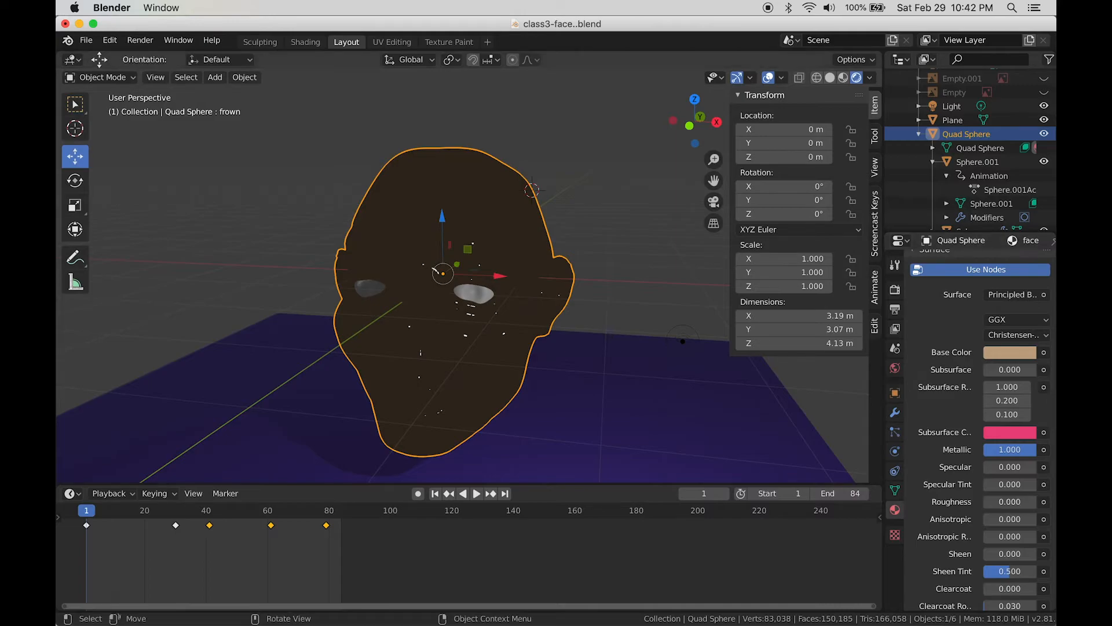
{"action": "mouse_move", "coordinate": [987, 501]}
{"action": "left_mouse_down"}
{"action": "mouse_move", "coordinate": [996, 502]}
{"action": "mouse_move", "coordinate": [979, 503]}
{"action": "left_mouse_up"}
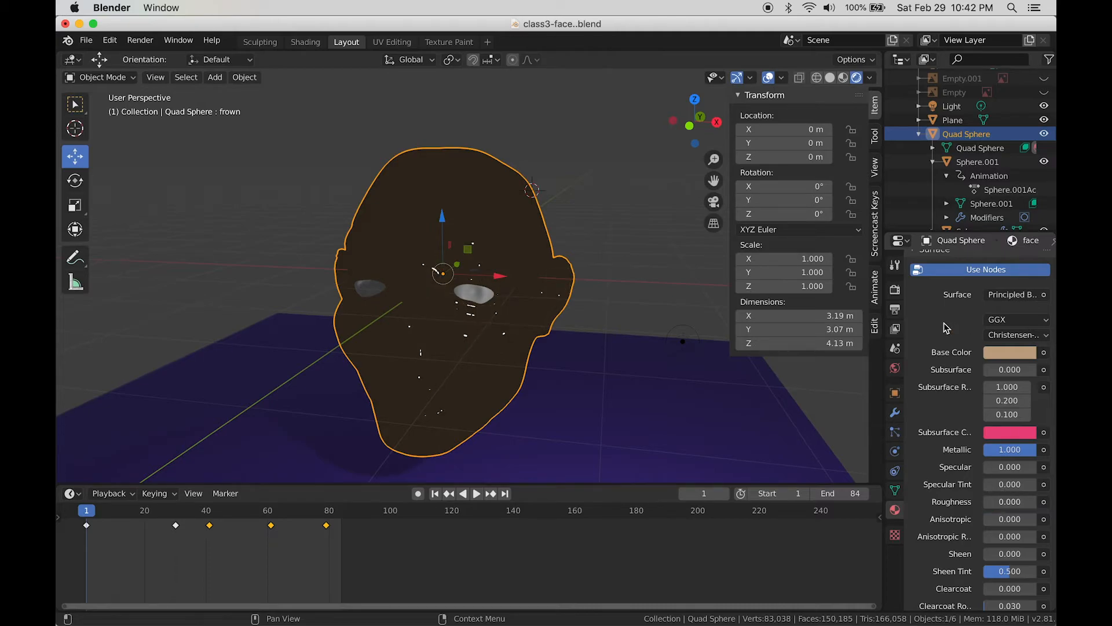
Step: Switch the render engine to Cycles to path-trace the viewport
{"action": "left_click", "coordinate": [895, 289]}
{"action": "left_click", "coordinate": [1015, 262]}
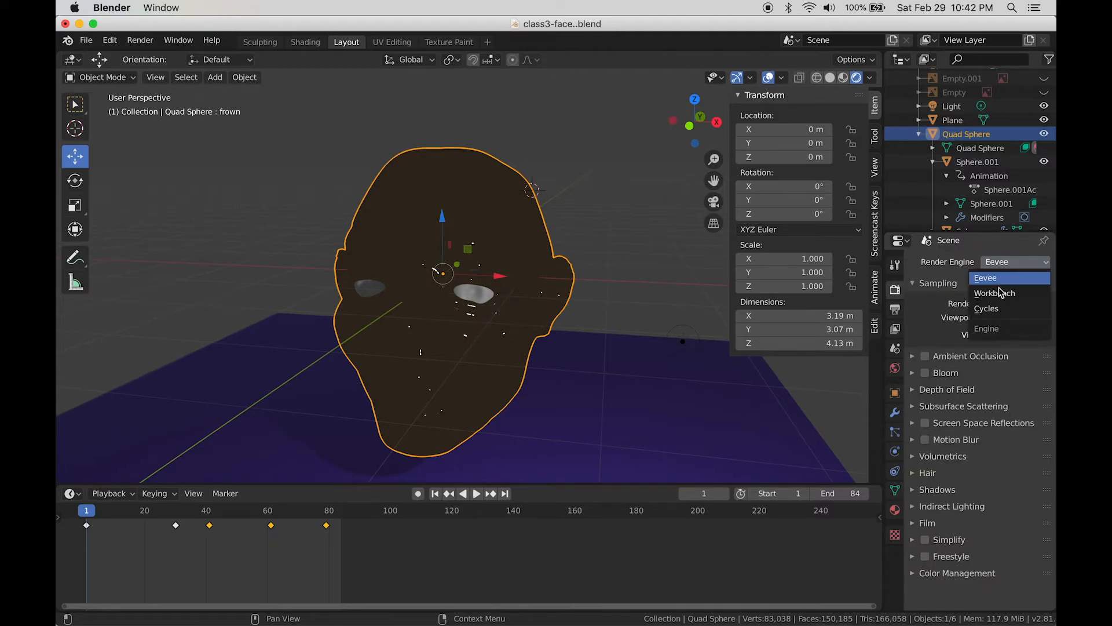
{"action": "left_click", "coordinate": [995, 309]}
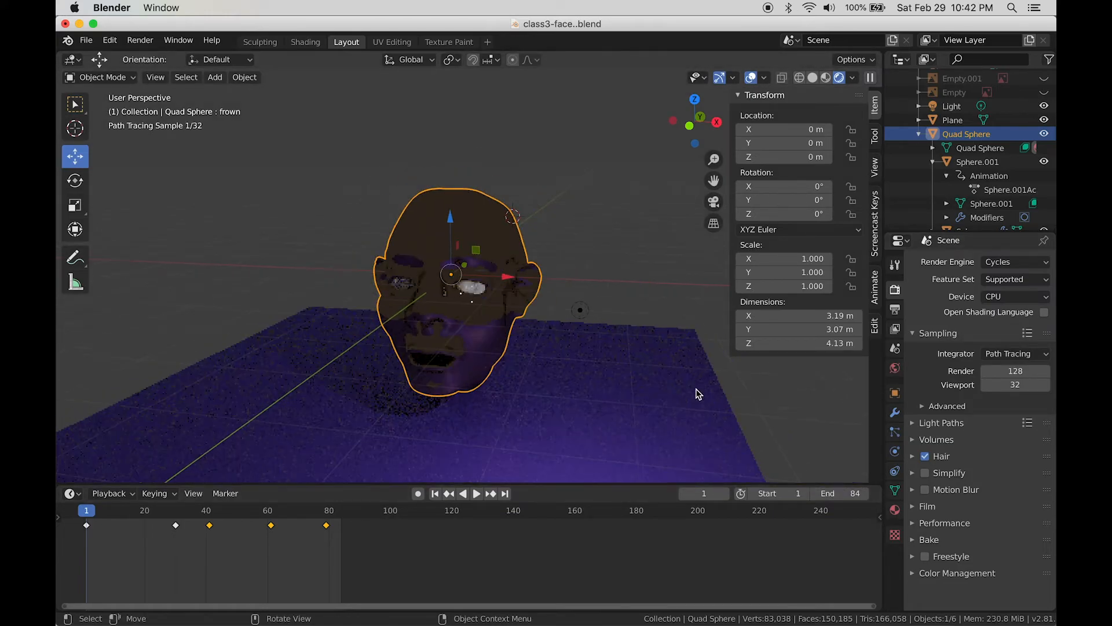
{"action": "mouse_move", "coordinate": [693, 390]}
{"action": "middle_mouse_down"}
{"action": "mouse_move", "coordinate": [681, 401]}
{"action": "mouse_move", "coordinate": [725, 403]}
{"action": "mouse_move", "coordinate": [683, 405]}
{"action": "mouse_move", "coordinate": [667, 391]}
{"action": "middle_mouse_up"}
{"action": "scroll", "coordinate": [666, 391], "scroll_direction": "up", "scroll_amount": 2}
{"action": "scroll", "coordinate": [666, 391], "scroll_direction": "down", "scroll_amount": 1}
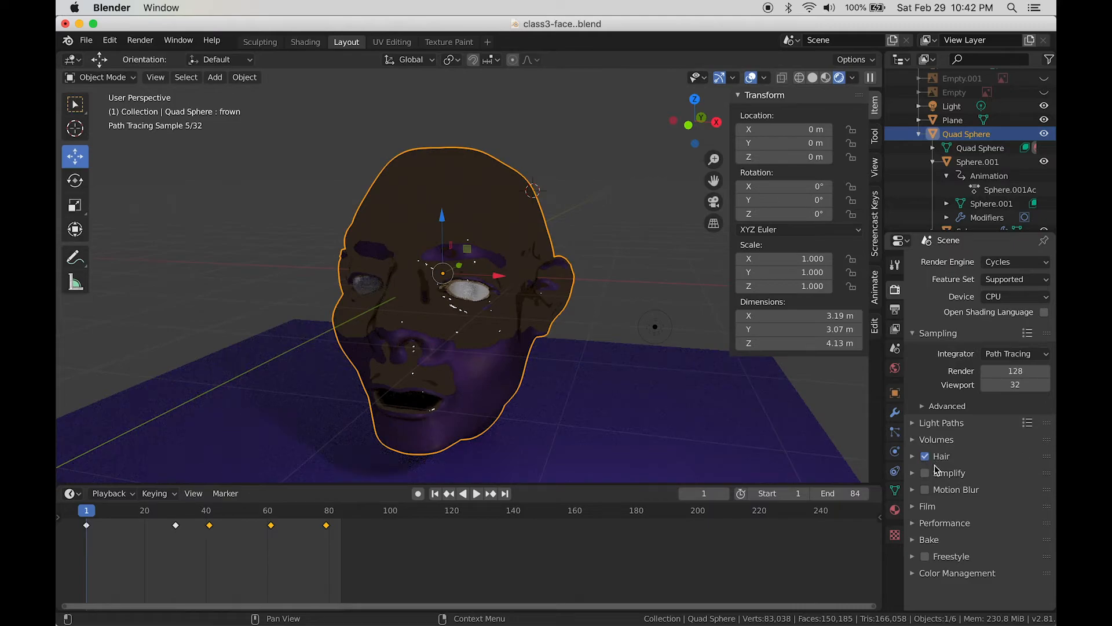
Step: Raise the face material's Roughness to 0.269 and inspect the glossy bronze head
{"action": "left_click", "coordinate": [895, 510]}
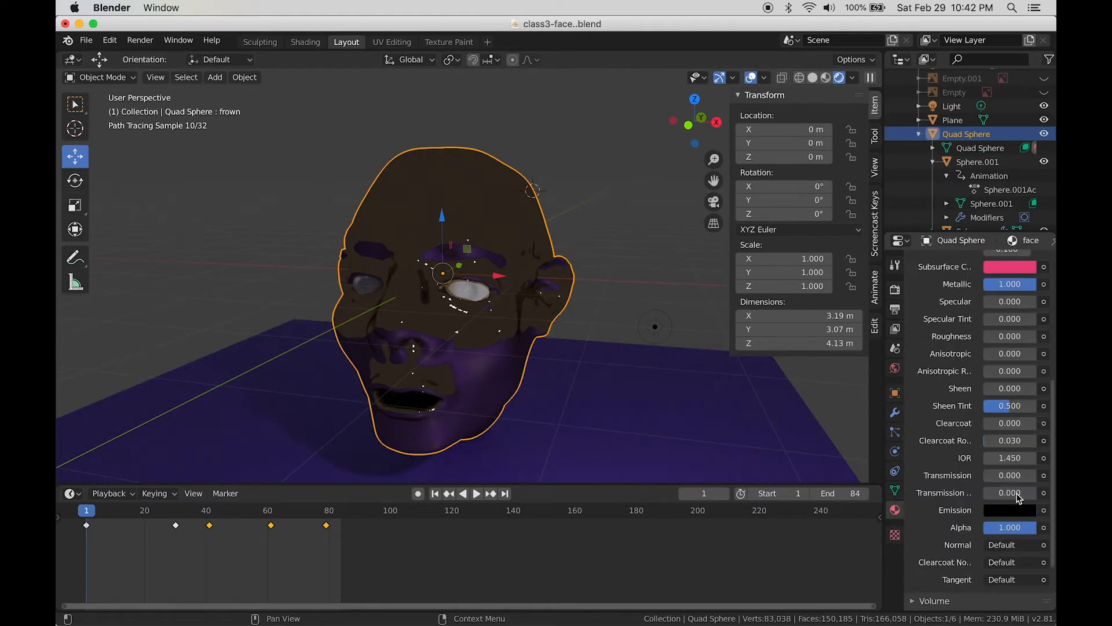
{"action": "scroll", "coordinate": [957, 434], "scroll_direction": "up", "scroll_amount": 1}
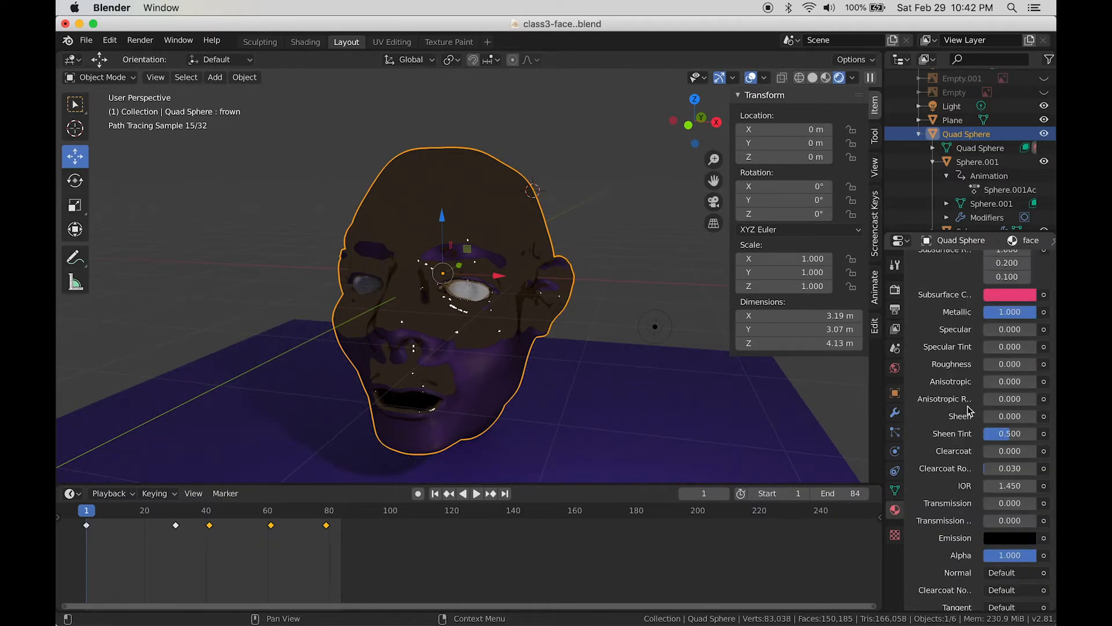
{"action": "left_click_drag", "start_coordinate": [989, 364], "coordinate": [1000, 364]}
{"action": "mouse_move", "coordinate": [628, 380]}
{"action": "middle_mouse_down"}
{"action": "mouse_move", "coordinate": [708, 377]}
{"action": "mouse_move", "coordinate": [614, 394]}
{"action": "middle_mouse_up"}
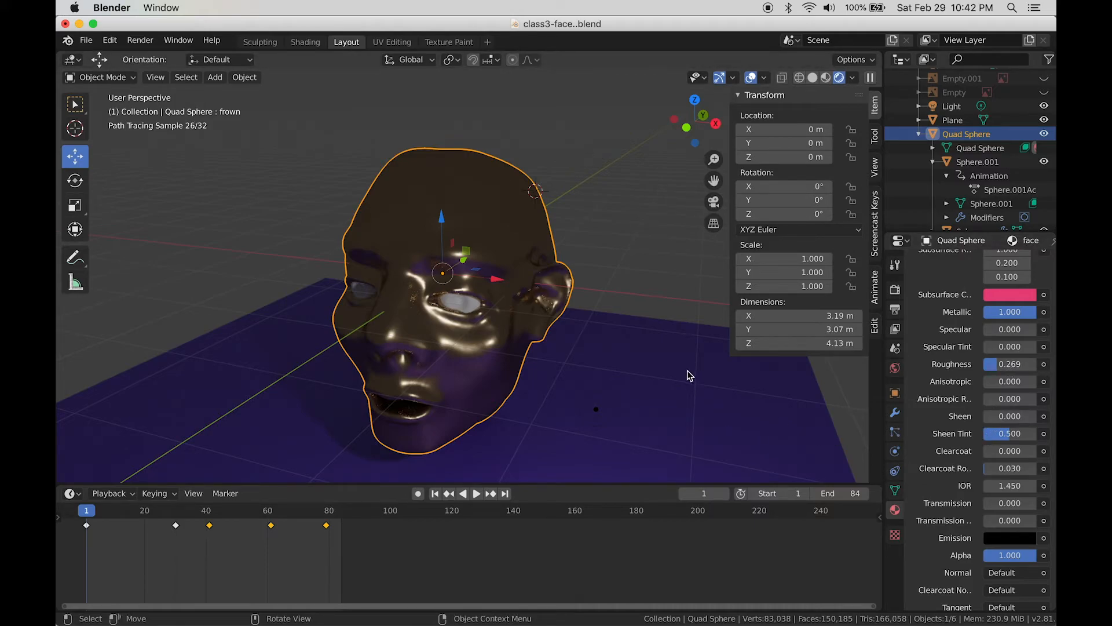
{"action": "scroll", "coordinate": [690, 376], "scroll_direction": "down", "scroll_amount": 1}
{"action": "scroll", "coordinate": [690, 376], "scroll_direction": "up", "scroll_amount": 1}
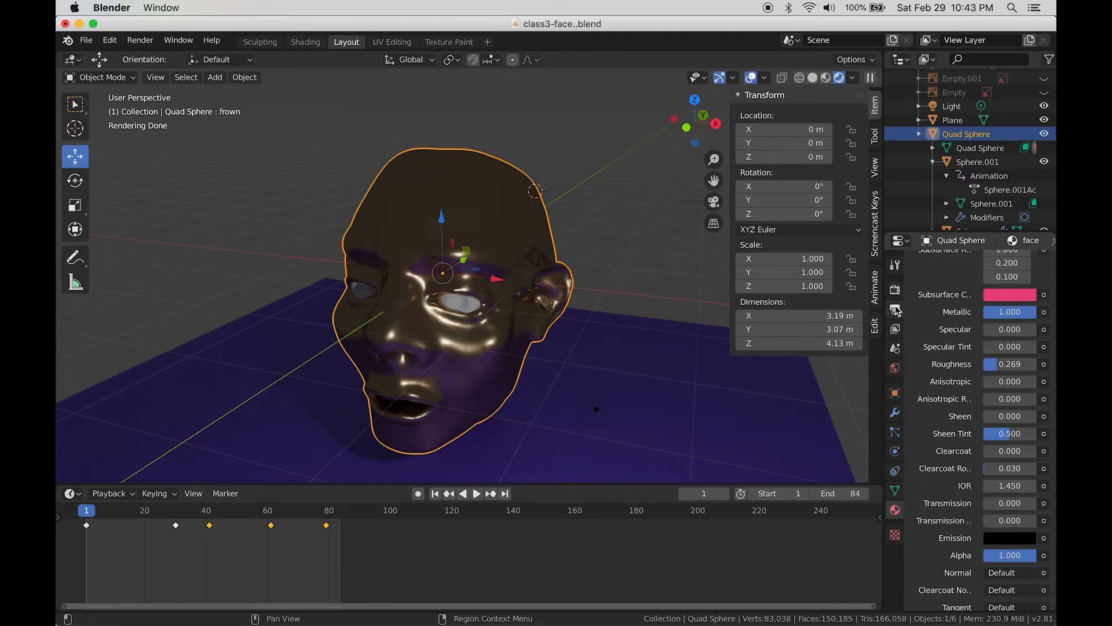
Step: Connect an Environment Texture to the World background Color
{"action": "left_click", "coordinate": [896, 290]}
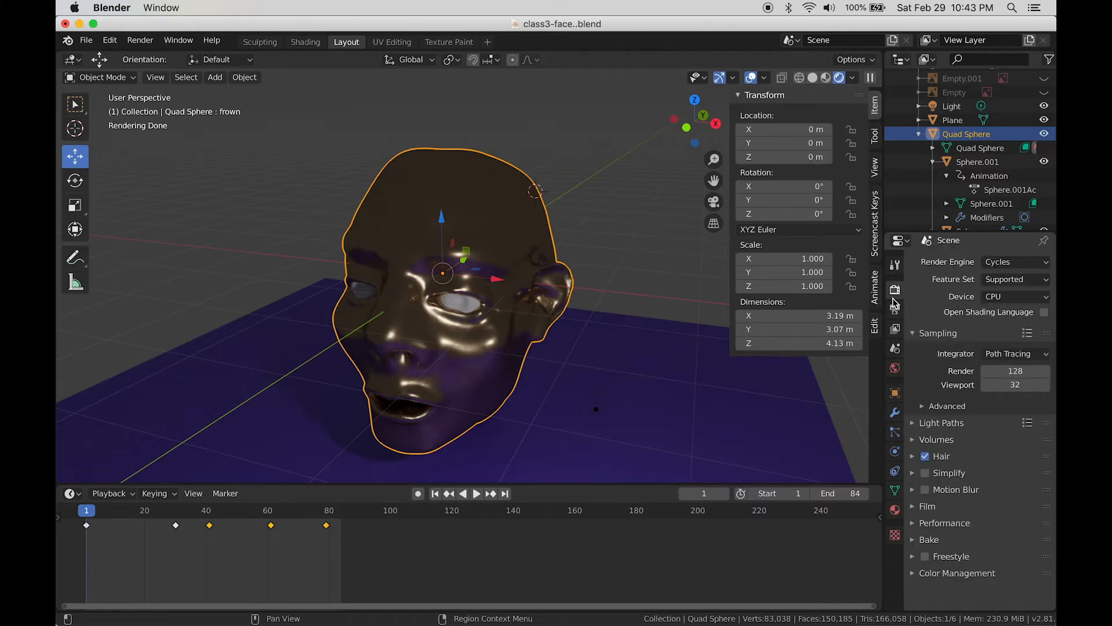
{"action": "left_click", "coordinate": [896, 311]}
{"action": "left_click", "coordinate": [895, 368]}
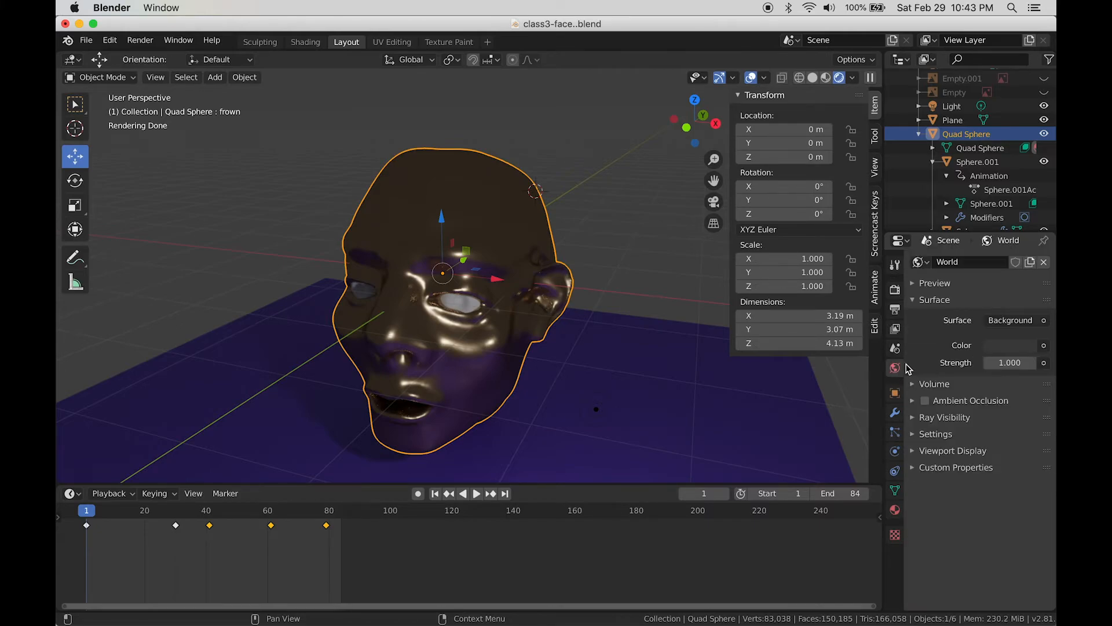
{"action": "left_click", "coordinate": [1044, 322]}
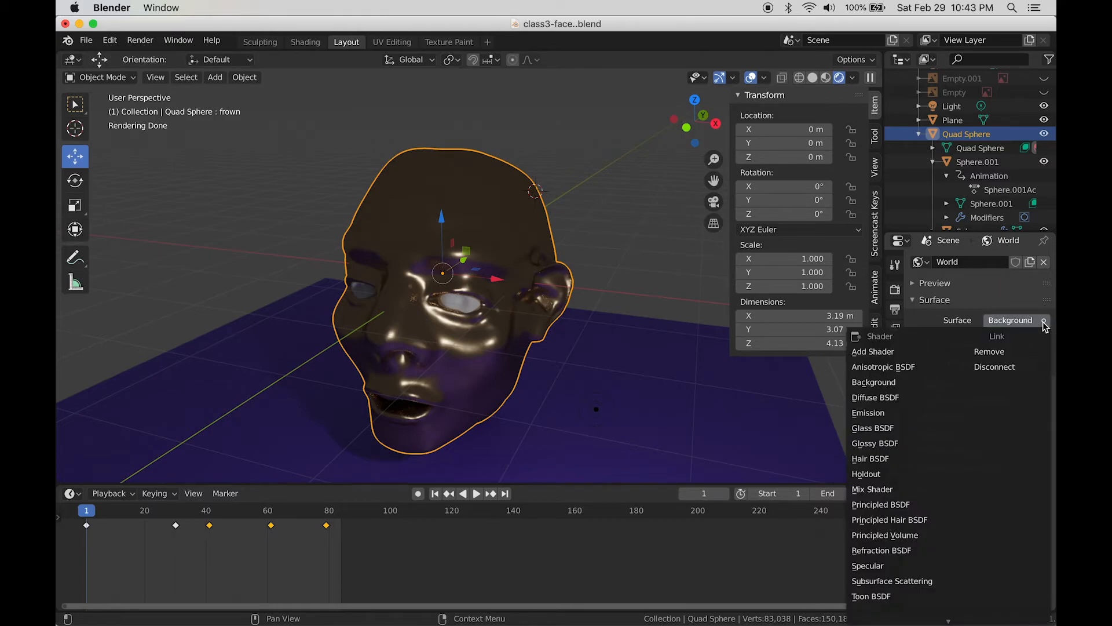
{"action": "left_click", "coordinate": [1046, 324]}
{"action": "left_click", "coordinate": [1045, 346]}
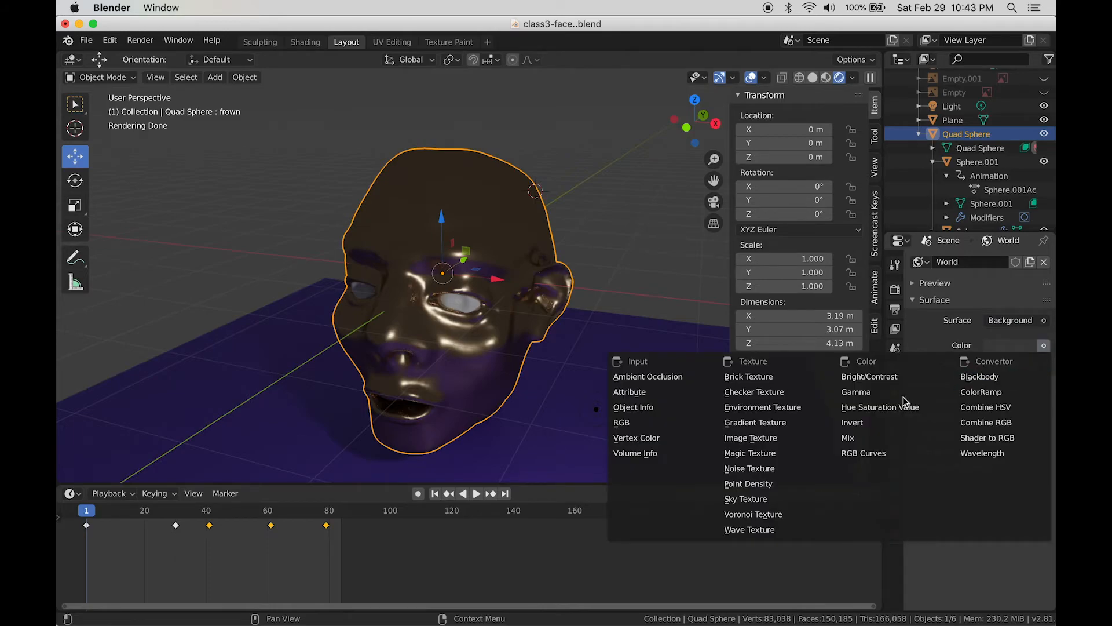
{"action": "left_click", "coordinate": [764, 408]}
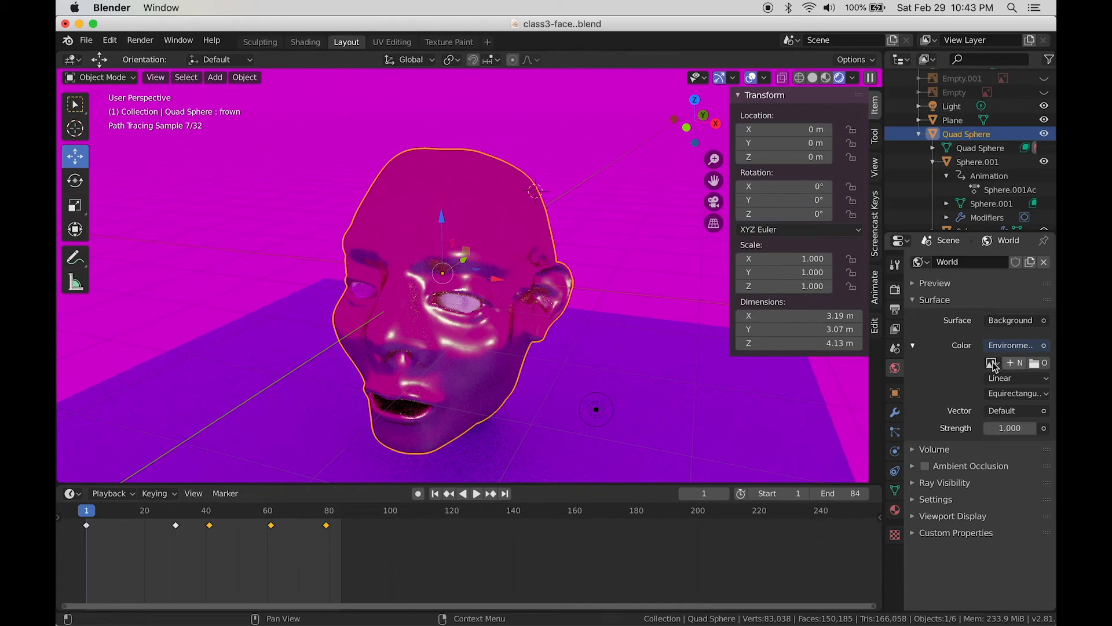
Step: Load IMG_2532.JPG from the Pictures folder as the environment image
{"action": "left_click", "coordinate": [1037, 364]}
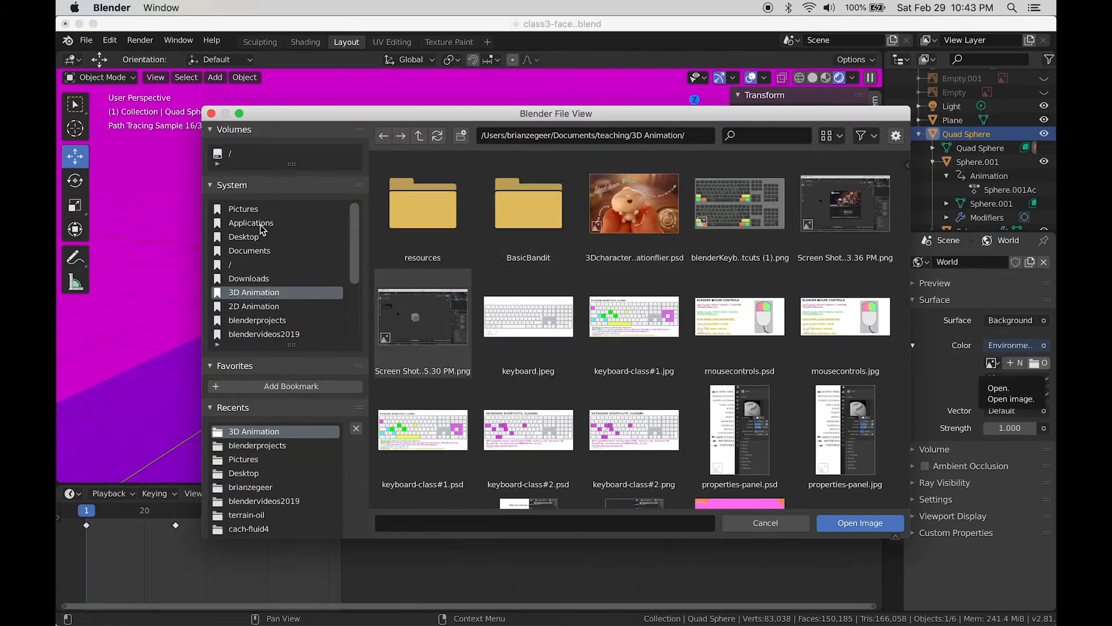
{"action": "left_click", "coordinate": [242, 210]}
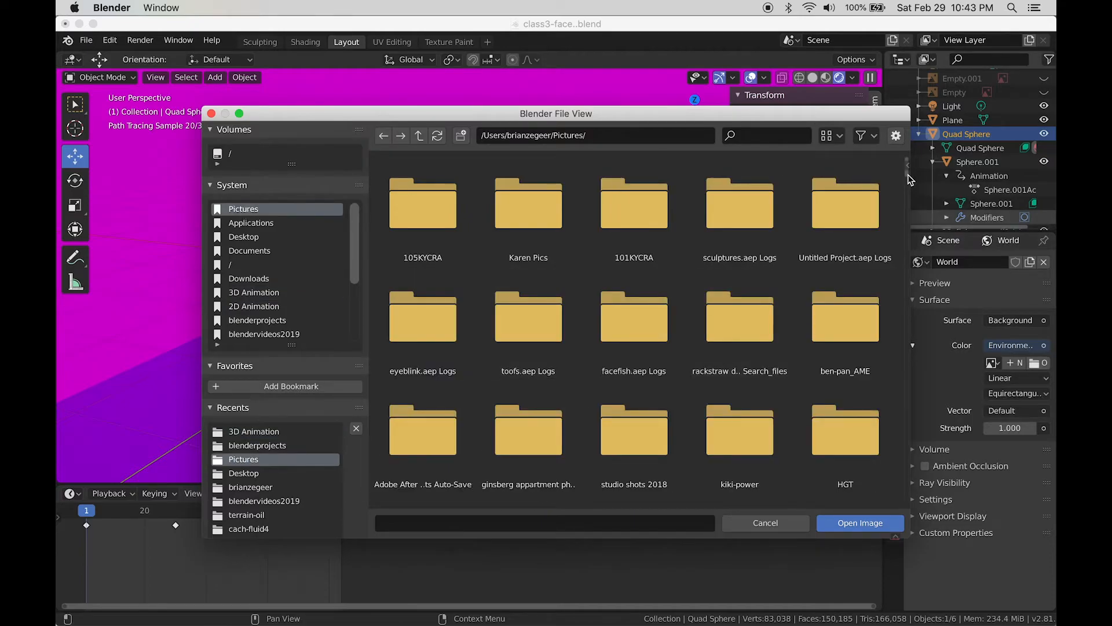
{"action": "left_click_drag", "start_coordinate": [907, 175], "coordinate": [907, 406]}
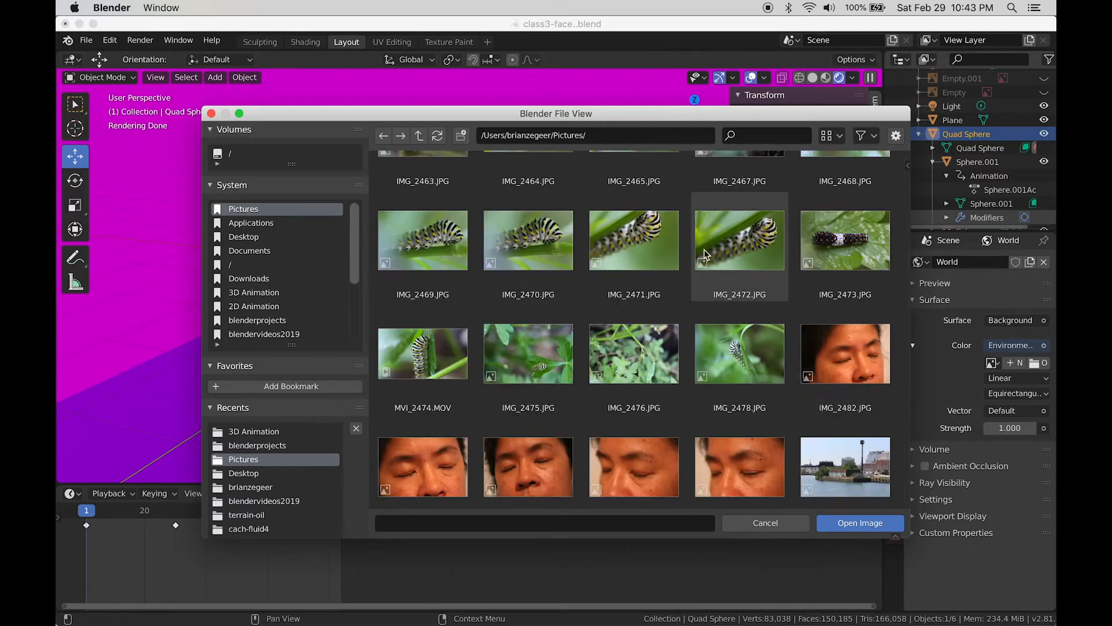
{"action": "left_click_drag", "start_coordinate": [906, 370], "coordinate": [908, 382]}
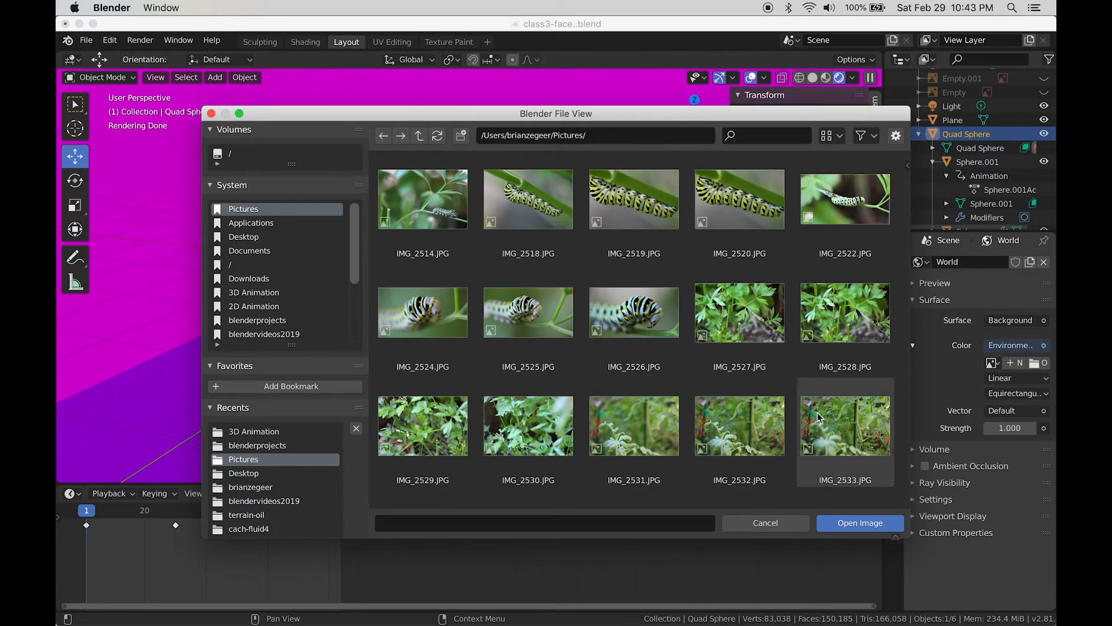
{"action": "double_click", "coordinate": [760, 426]}
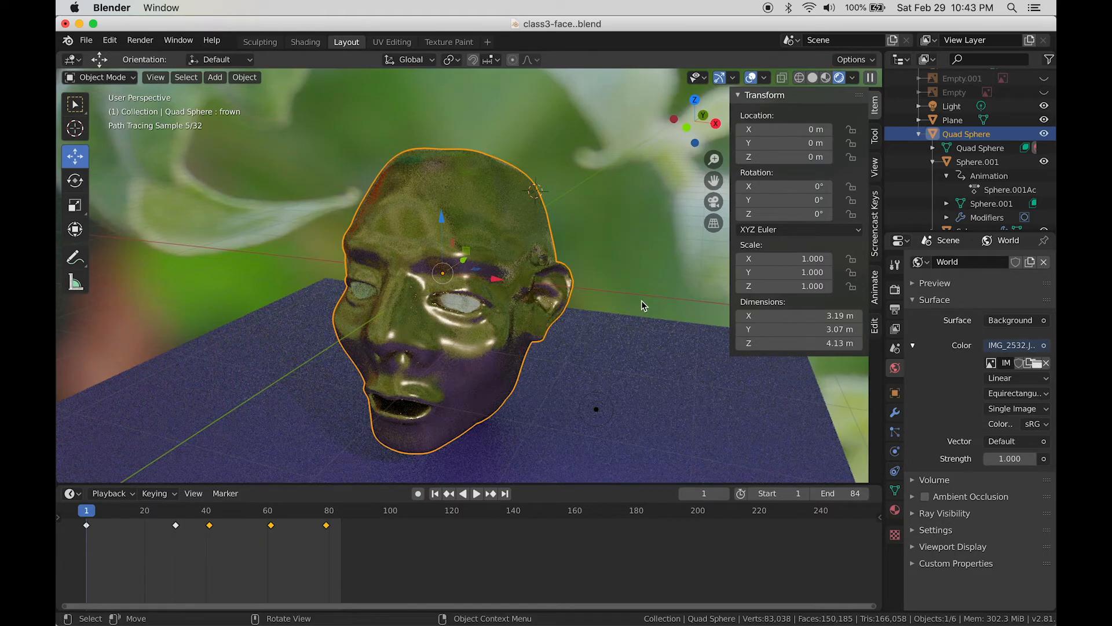
Step: Drop the face material's Principled BSDF Roughness to 0.000 so the head mirrors the leafy backdrop
{"action": "mouse_move", "coordinate": [636, 294]}
{"action": "middle_mouse_down"}
{"action": "mouse_move", "coordinate": [638, 262]}
{"action": "mouse_move", "coordinate": [631, 278]}
{"action": "middle_mouse_up"}
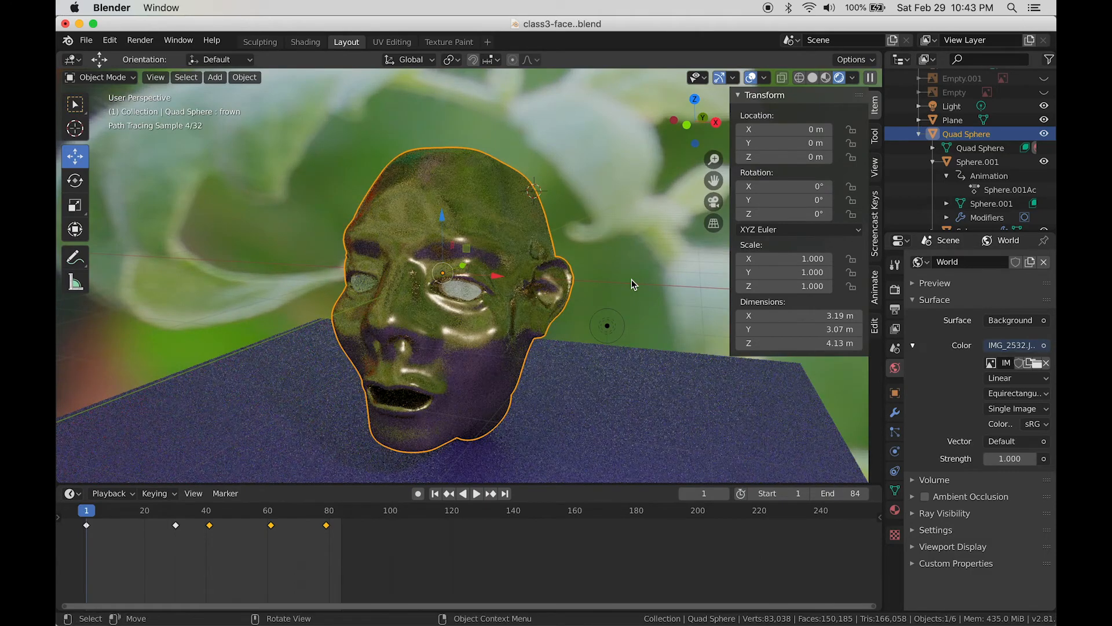
{"action": "scroll", "coordinate": [631, 280], "scroll_direction": "down", "scroll_amount": 2}
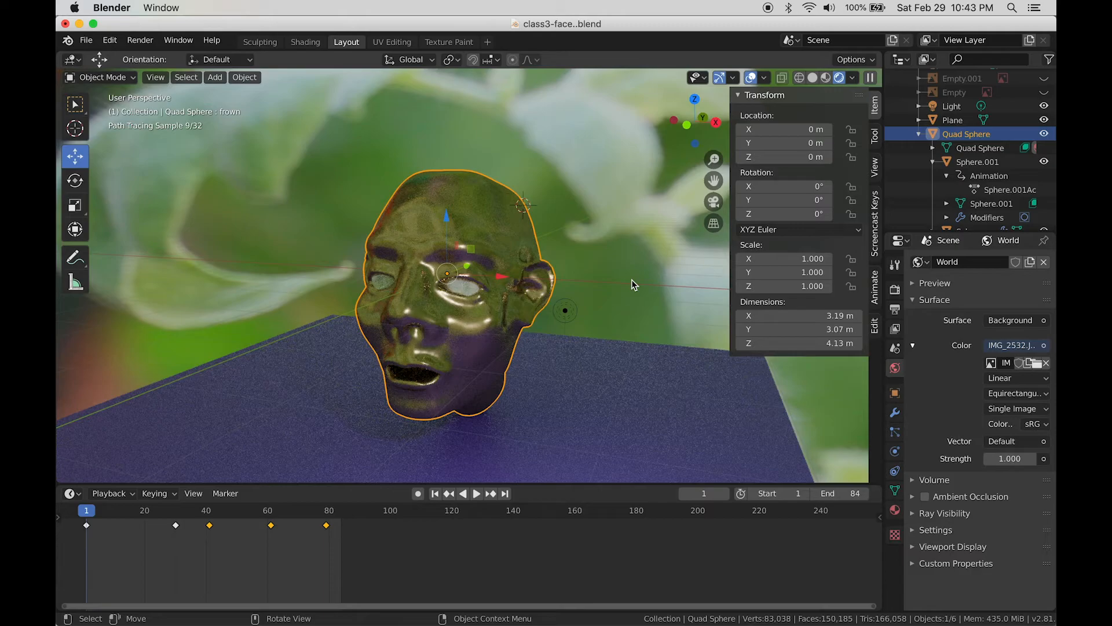
{"action": "mouse_move", "coordinate": [635, 284]}
{"action": "middle_mouse_down"}
{"action": "mouse_move", "coordinate": [426, 299]}
{"action": "mouse_move", "coordinate": [665, 294]}
{"action": "mouse_move", "coordinate": [632, 288]}
{"action": "middle_mouse_up"}
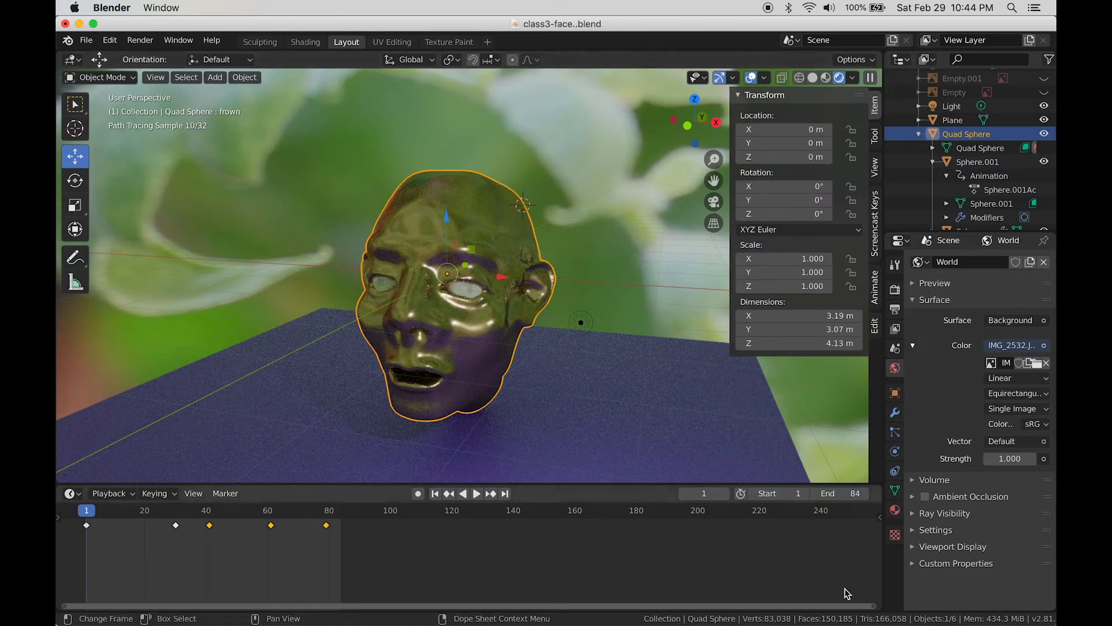
{"action": "left_click", "coordinate": [896, 511]}
{"action": "scroll", "coordinate": [948, 435], "scroll_direction": "up", "scroll_amount": 1}
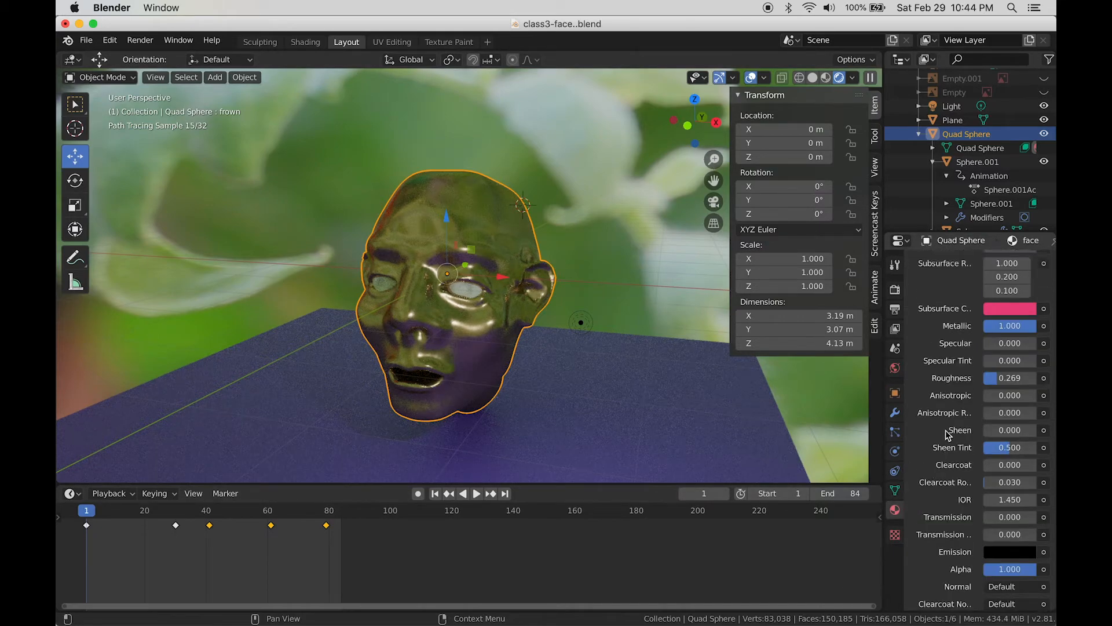
{"action": "left_click_drag", "start_coordinate": [999, 378], "coordinate": [983, 377]}
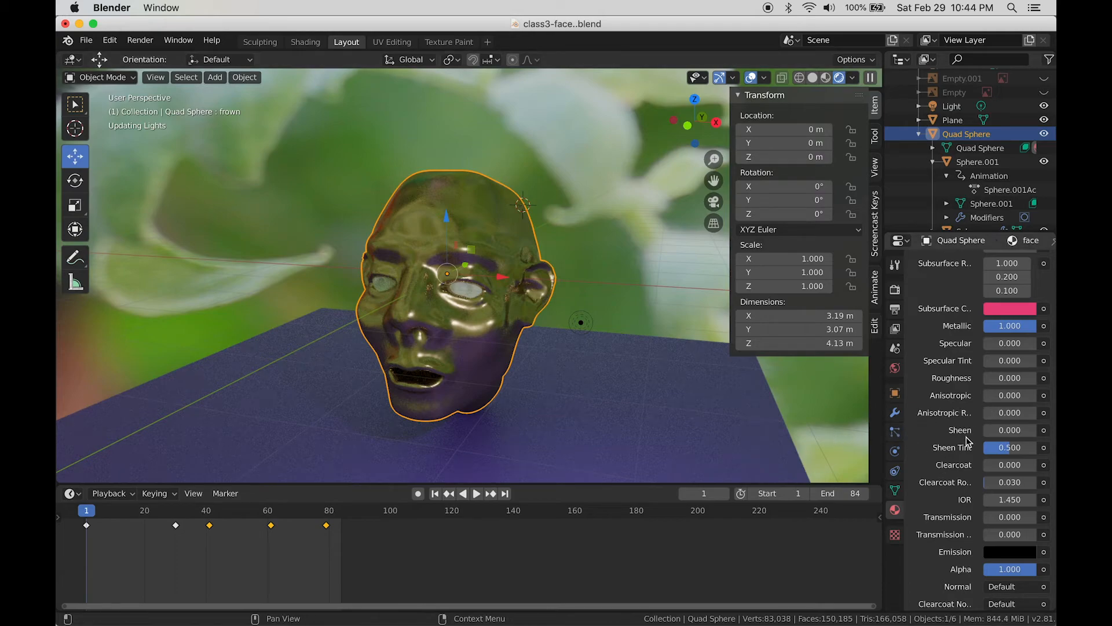
{"action": "mouse_move", "coordinate": [579, 388]}
{"action": "middle_mouse_down"}
{"action": "mouse_move", "coordinate": [609, 399]}
{"action": "mouse_move", "coordinate": [576, 396]}
{"action": "middle_mouse_up"}
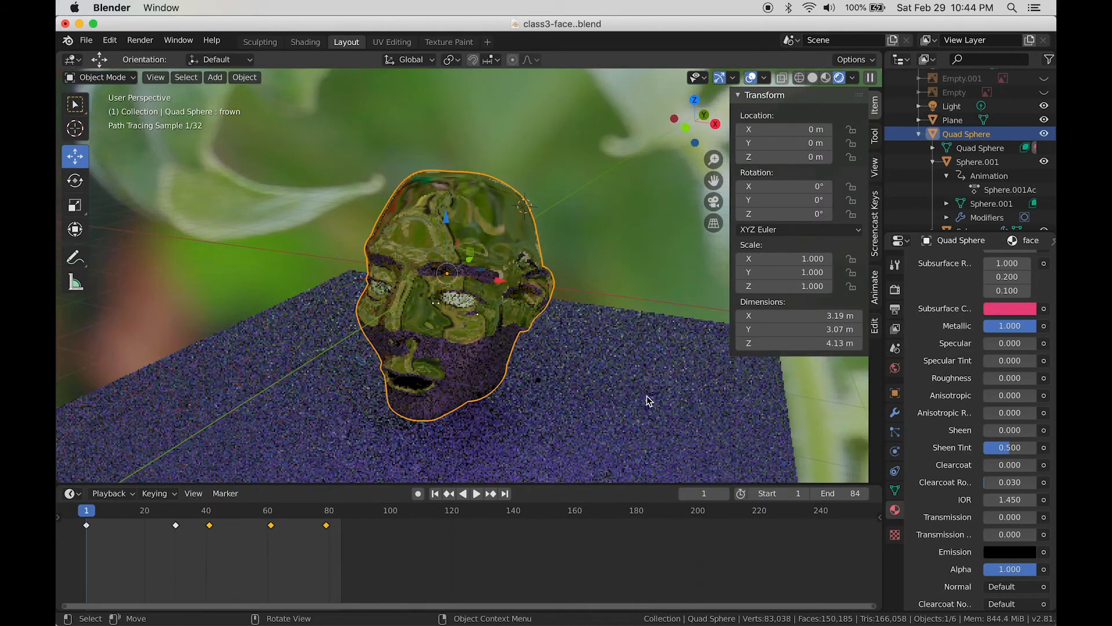
{"action": "middle_click_drag", "start_coordinate": [642, 400], "coordinate": [638, 382]}
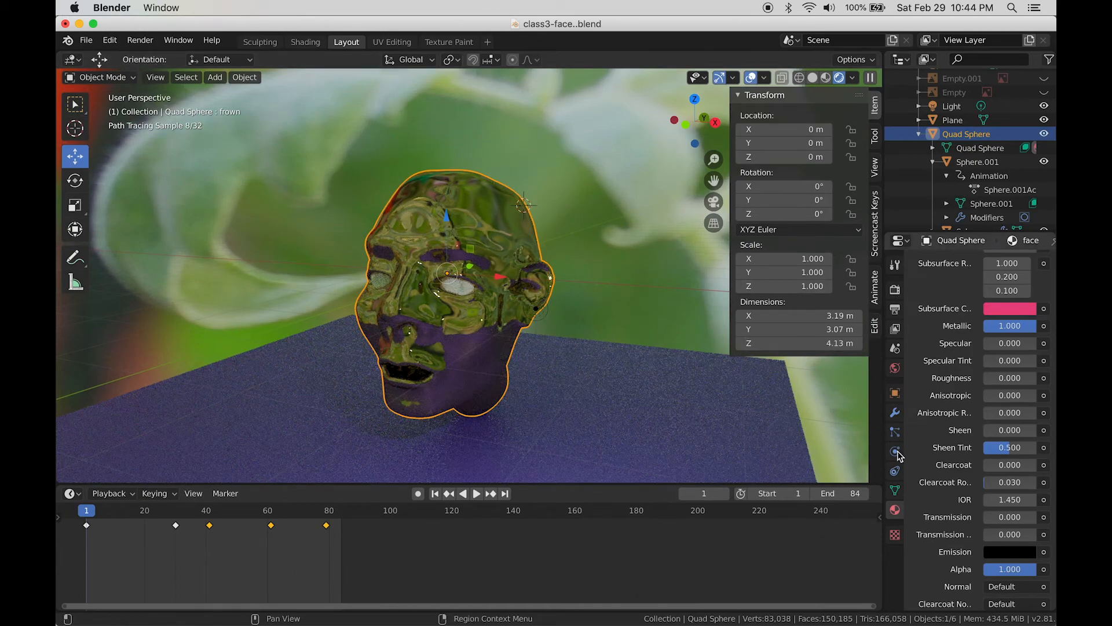
Step: Convert the light to a Sun with Strength 10 and lift it to about Z 2.12 m
{"action": "left_click", "coordinate": [535, 310]}
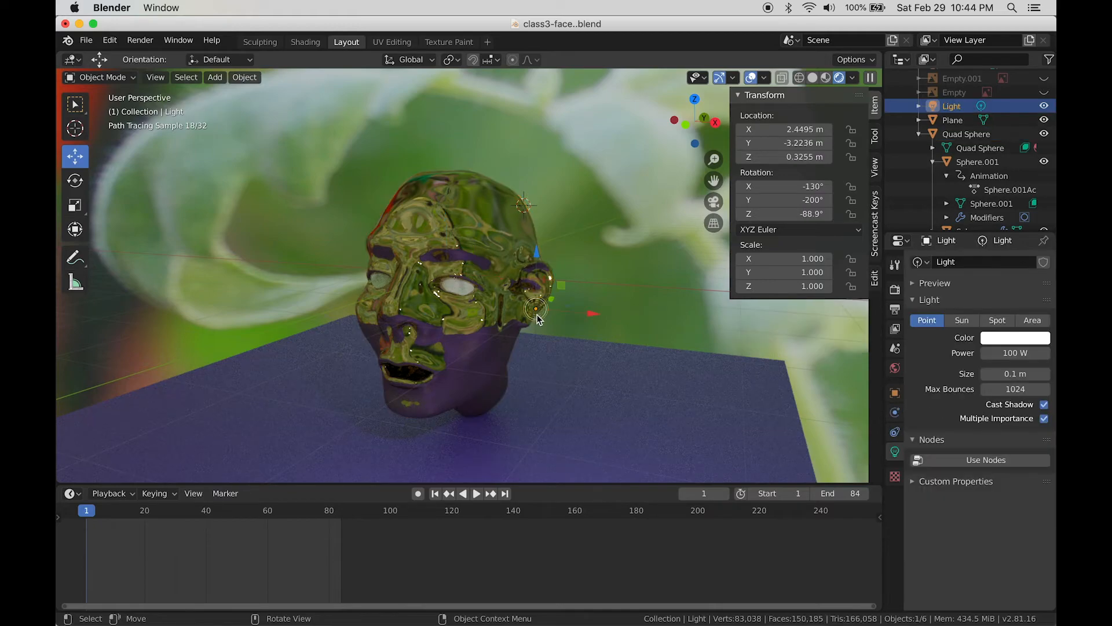
{"action": "left_click", "coordinate": [965, 322]}
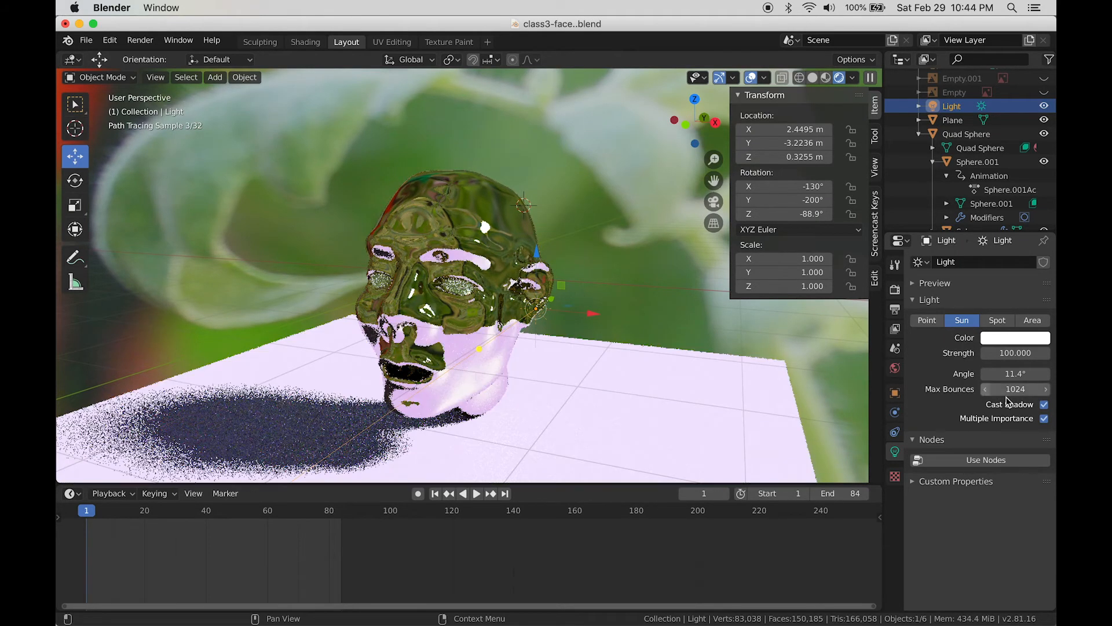
{"action": "left_click", "coordinate": [1011, 353]}
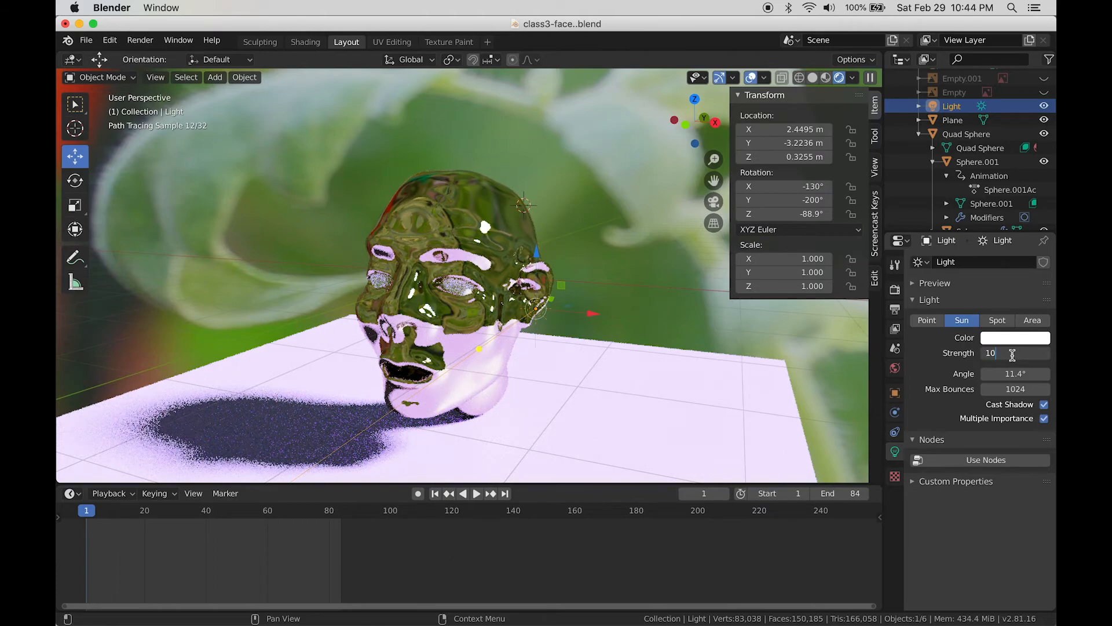
{"action": "type", "text": "10"}
{"action": "key", "text": "Return"}
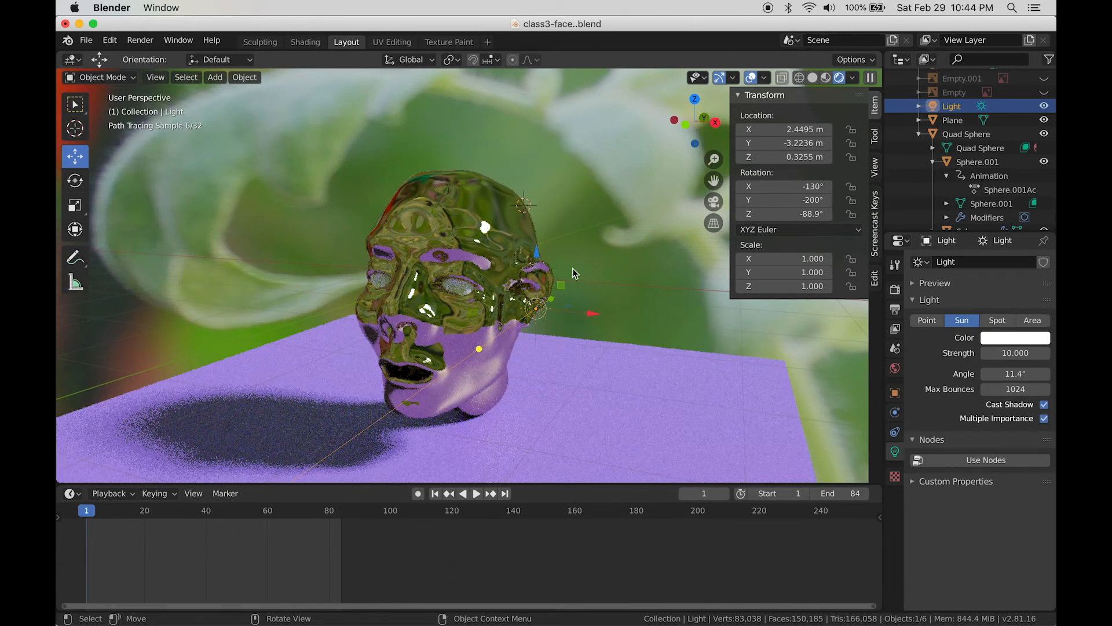
{"action": "left_click_drag", "start_coordinate": [535, 258], "coordinate": [559, 438]}
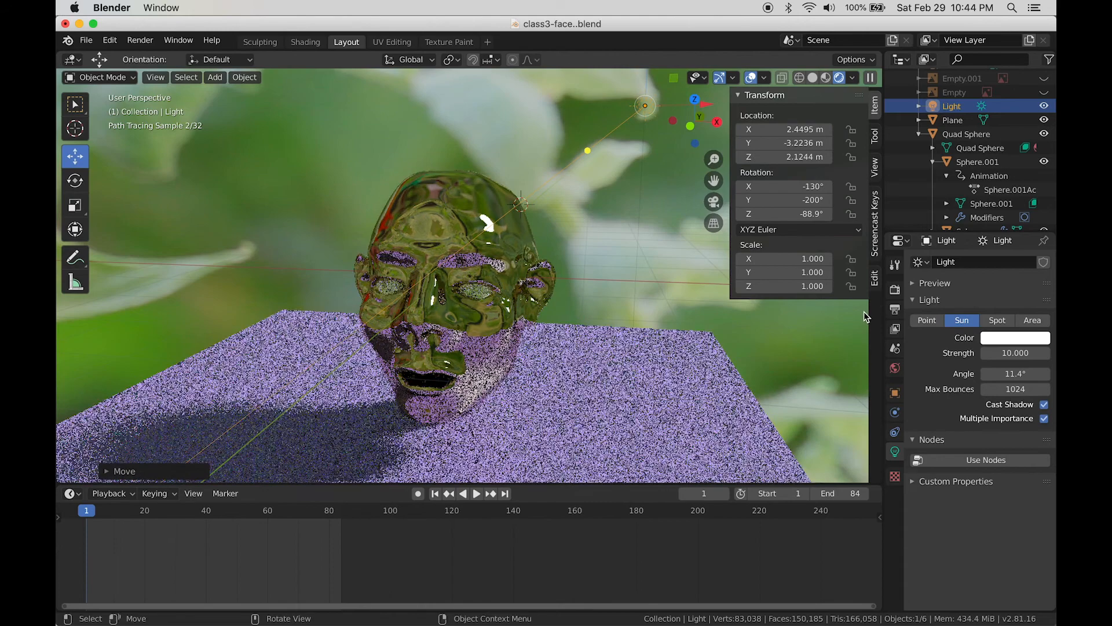
Step: Switch the render engine from Cycles to Eevee, inspect the shadowed head, and select it
{"action": "left_click", "coordinate": [894, 291]}
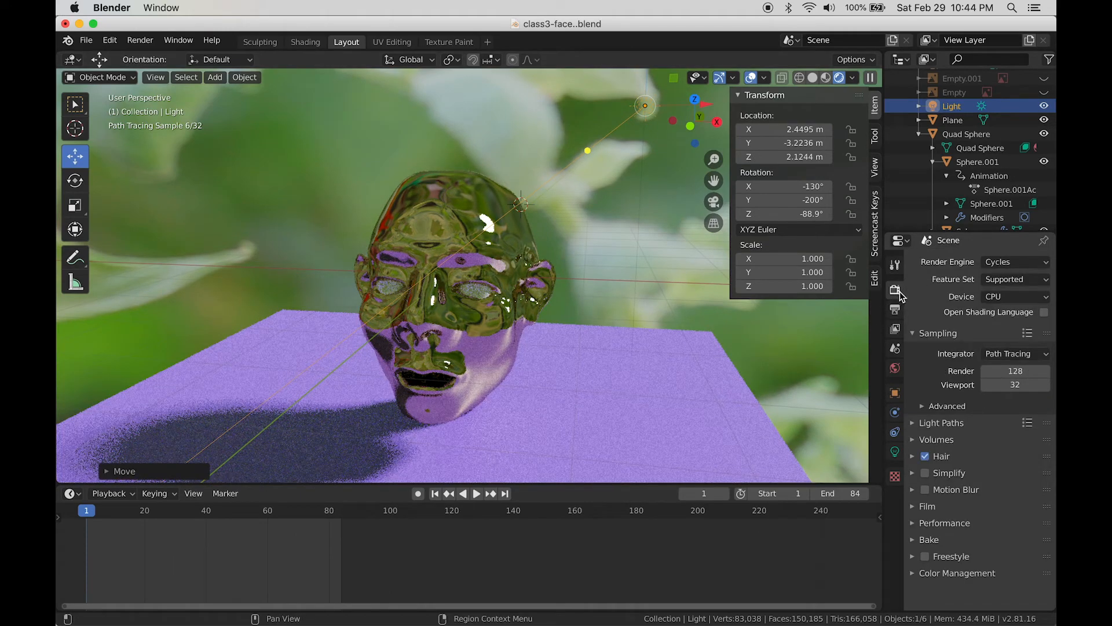
{"action": "left_click", "coordinate": [998, 262]}
{"action": "left_click", "coordinate": [994, 280]}
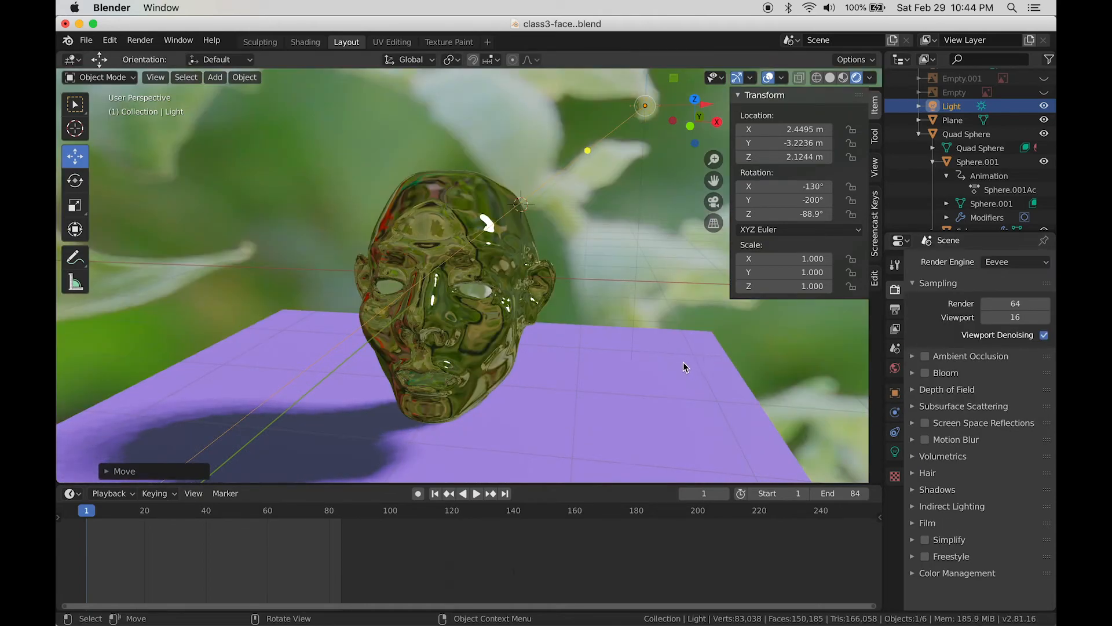
{"action": "mouse_move", "coordinate": [683, 363]}
{"action": "middle_mouse_down"}
{"action": "mouse_move", "coordinate": [662, 335]}
{"action": "mouse_move", "coordinate": [694, 376]}
{"action": "mouse_move", "coordinate": [738, 366]}
{"action": "mouse_move", "coordinate": [678, 365]}
{"action": "middle_mouse_up"}
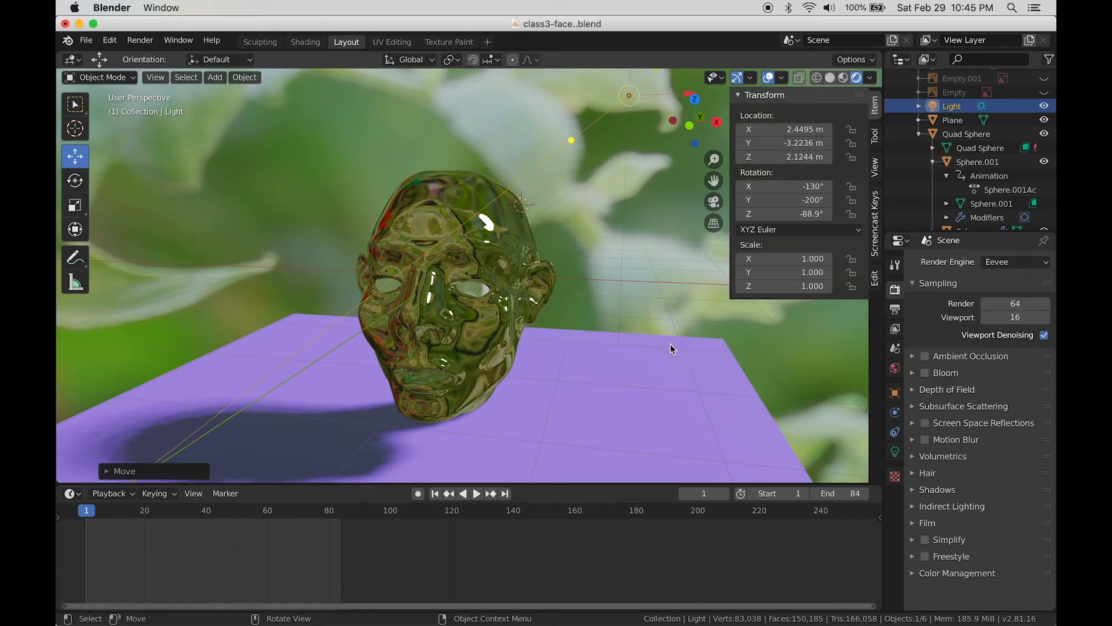
{"action": "middle_click_drag", "start_coordinate": [670, 343], "coordinate": [644, 340]}
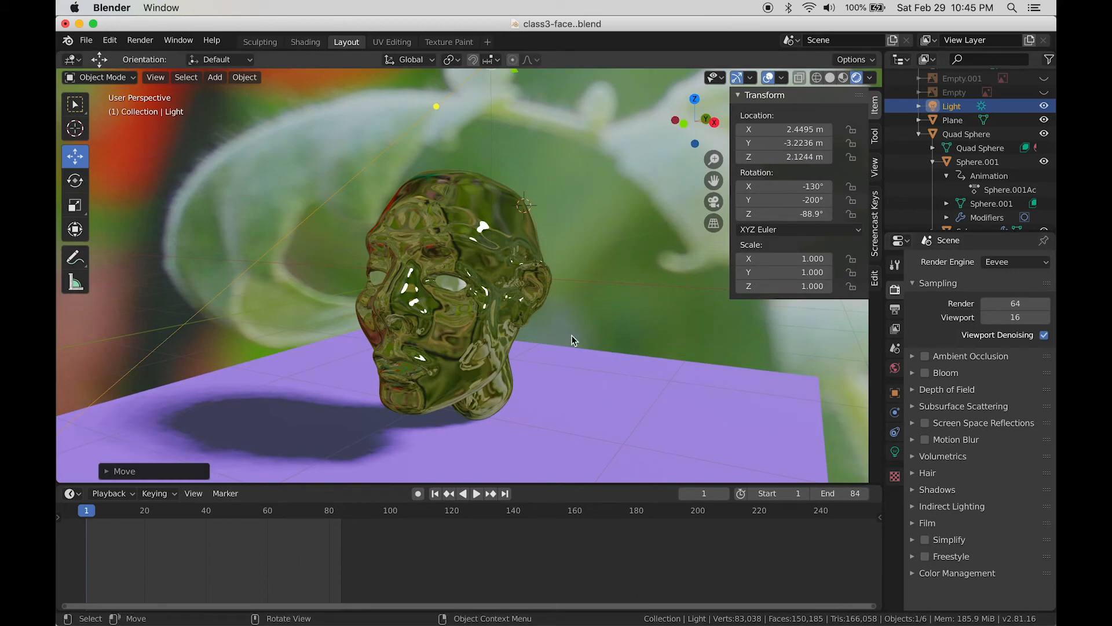
{"action": "left_click", "coordinate": [527, 313]}
Step: Give the face material Specular 1.000 and Roughness 0.154 for a softly blurred sheen
{"action": "left_click", "coordinate": [896, 510]}
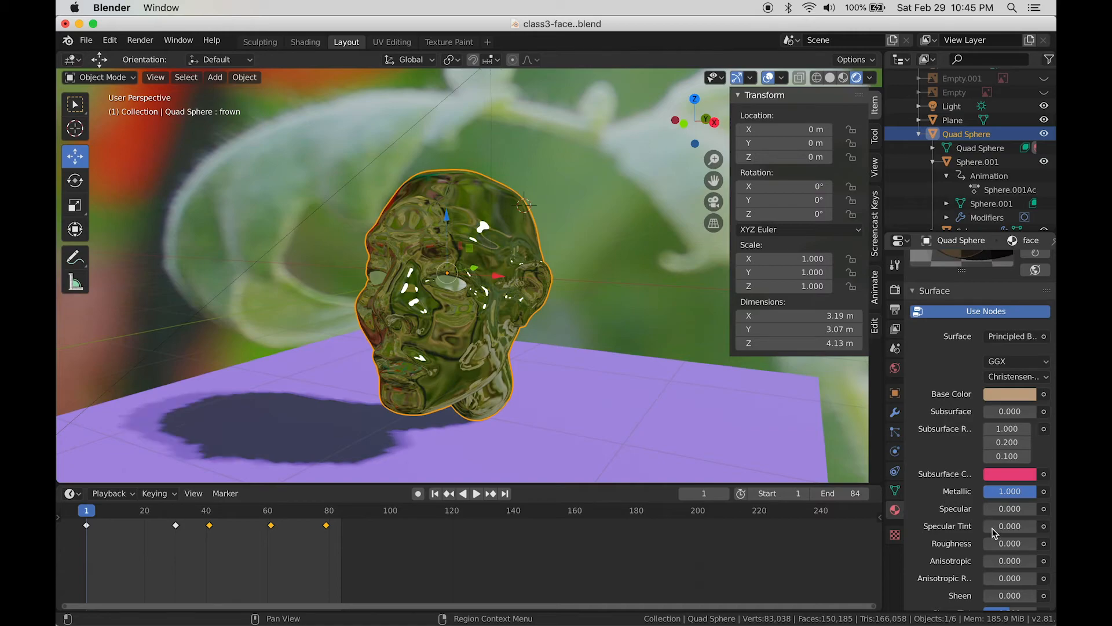
{"action": "scroll", "coordinate": [962, 481], "scroll_direction": "down", "scroll_amount": 5}
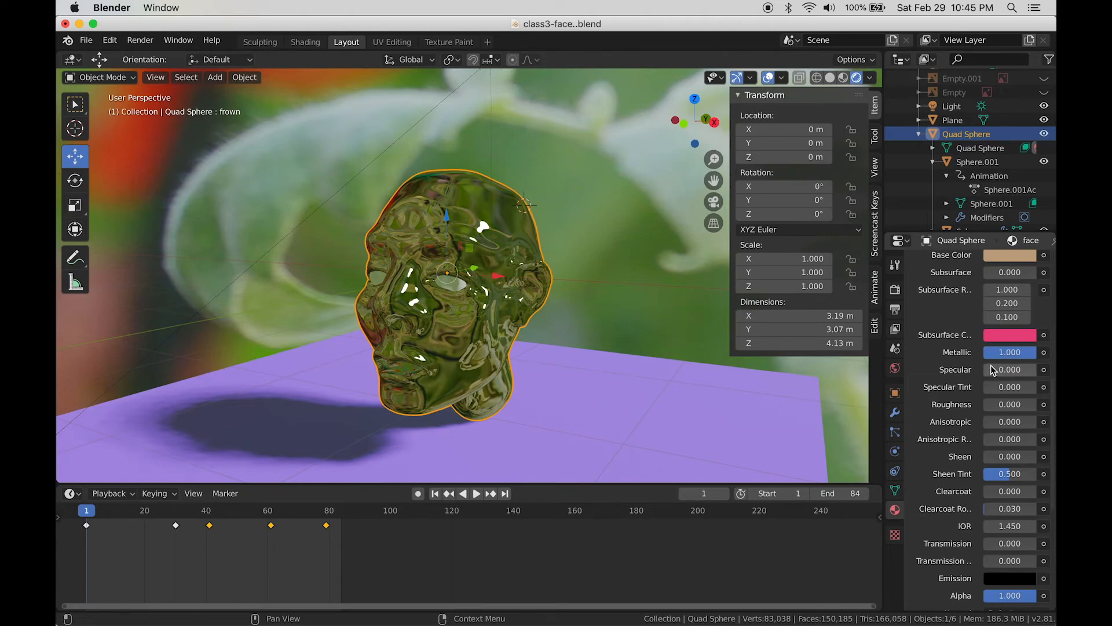
{"action": "left_click_drag", "start_coordinate": [993, 370], "coordinate": [1037, 370]}
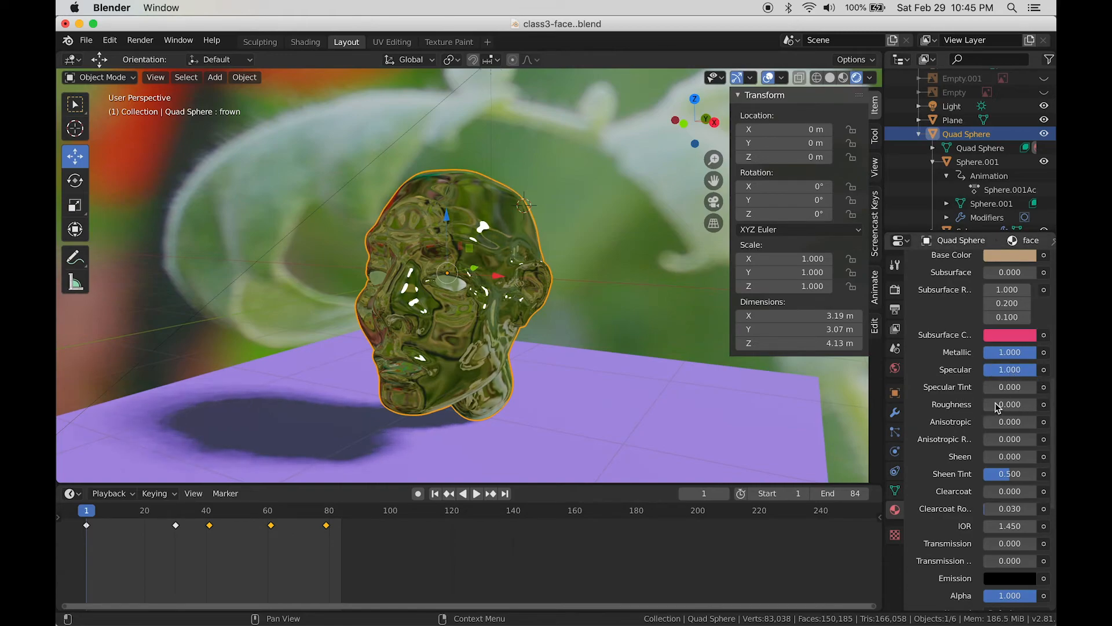
{"action": "mouse_move", "coordinate": [1012, 405]}
{"action": "left_mouse_down"}
{"action": "mouse_move", "coordinate": [1031, 405]}
{"action": "mouse_move", "coordinate": [1010, 404]}
{"action": "left_mouse_up"}
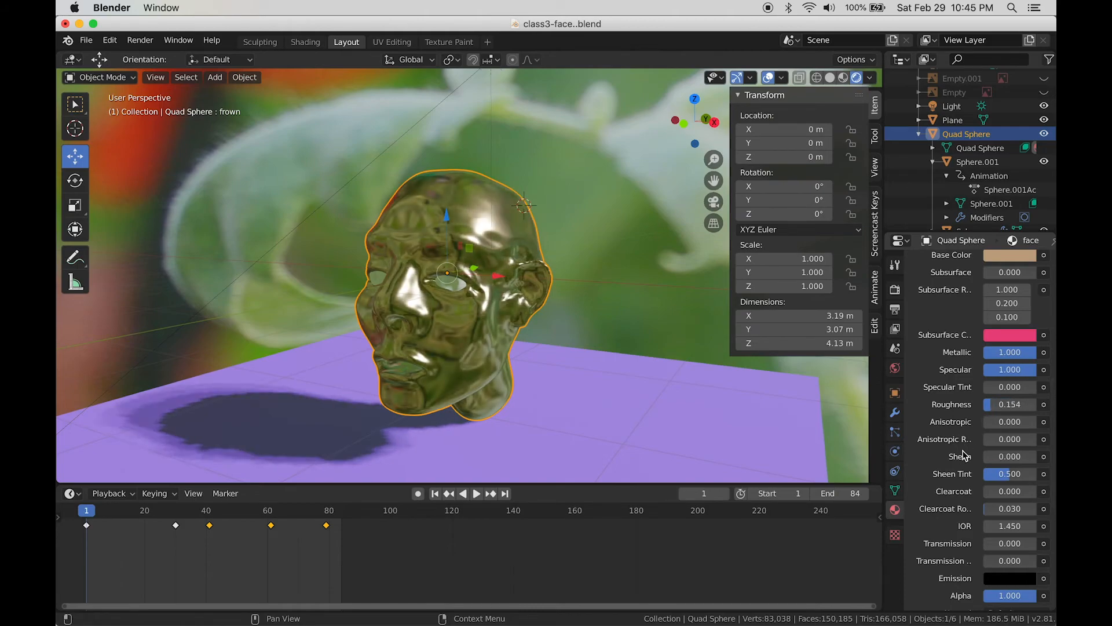
{"action": "scroll", "coordinate": [970, 473], "scroll_direction": "down", "scroll_amount": 2}
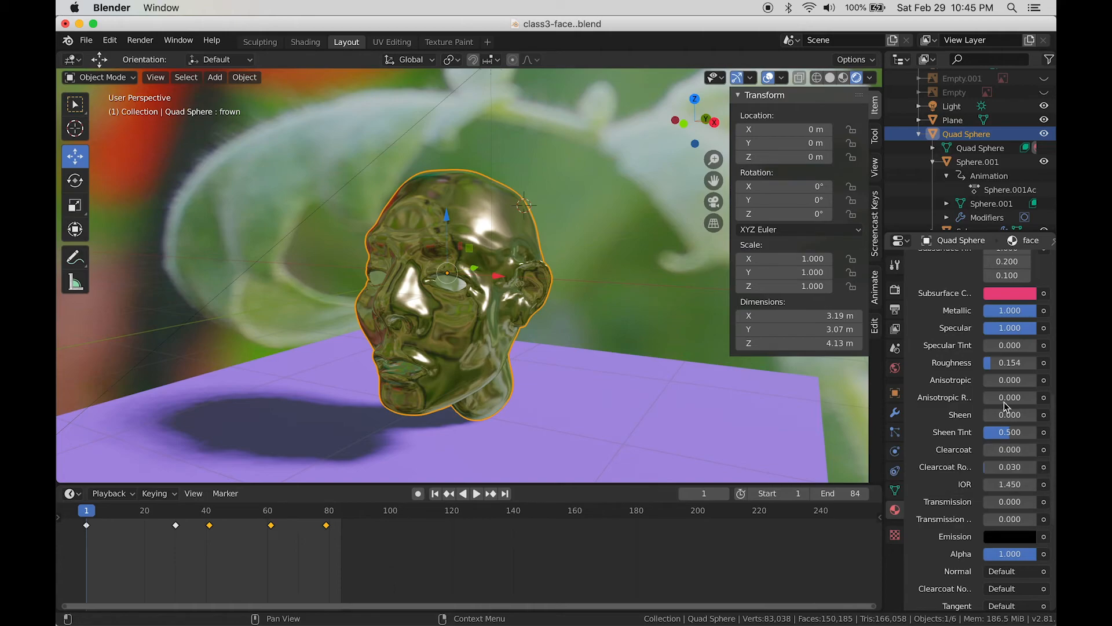
Step: Bring the face material's Metallic, Specular and Clearcoat down to 0
{"action": "left_click_drag", "start_coordinate": [1032, 311], "coordinate": [986, 311]}
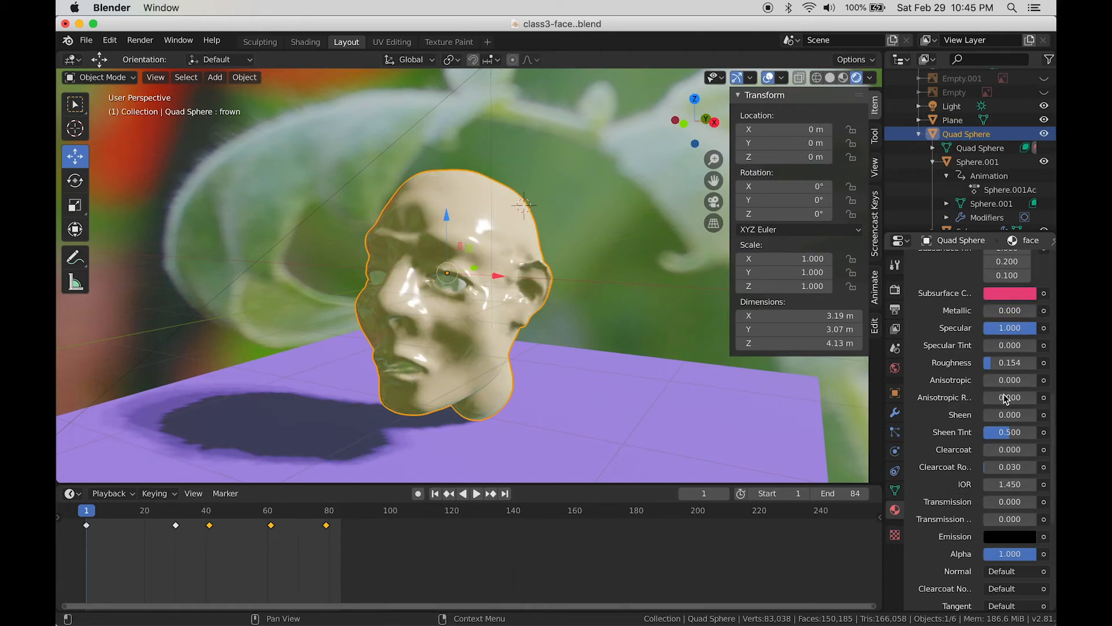
{"action": "left_click_drag", "start_coordinate": [989, 452], "coordinate": [992, 451]}
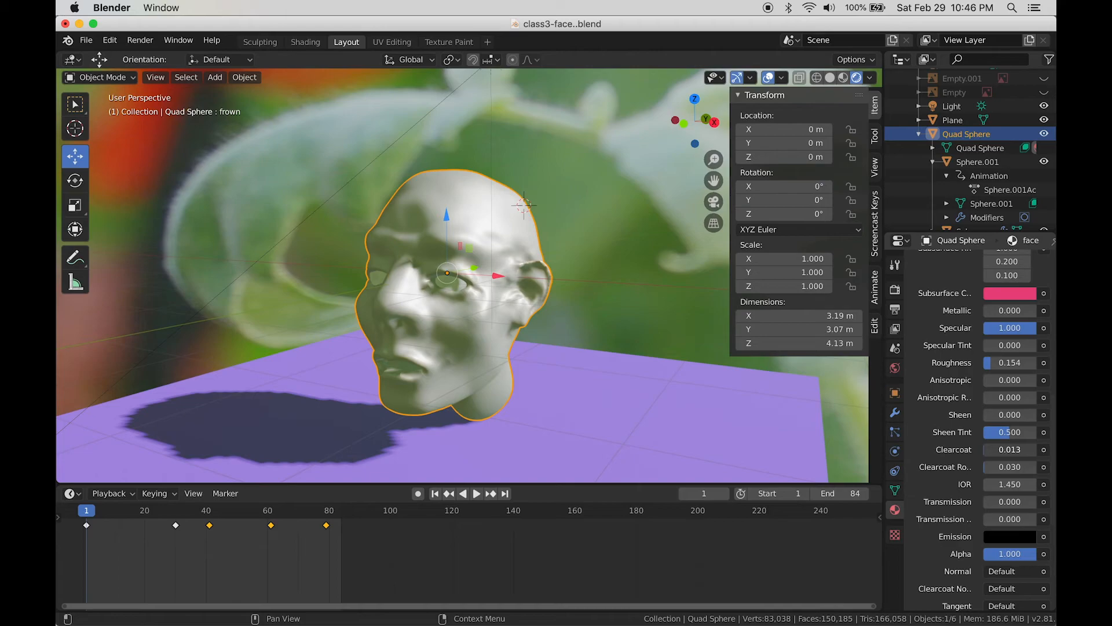
{"action": "left_click_drag", "start_coordinate": [992, 451], "coordinate": [1015, 450]}
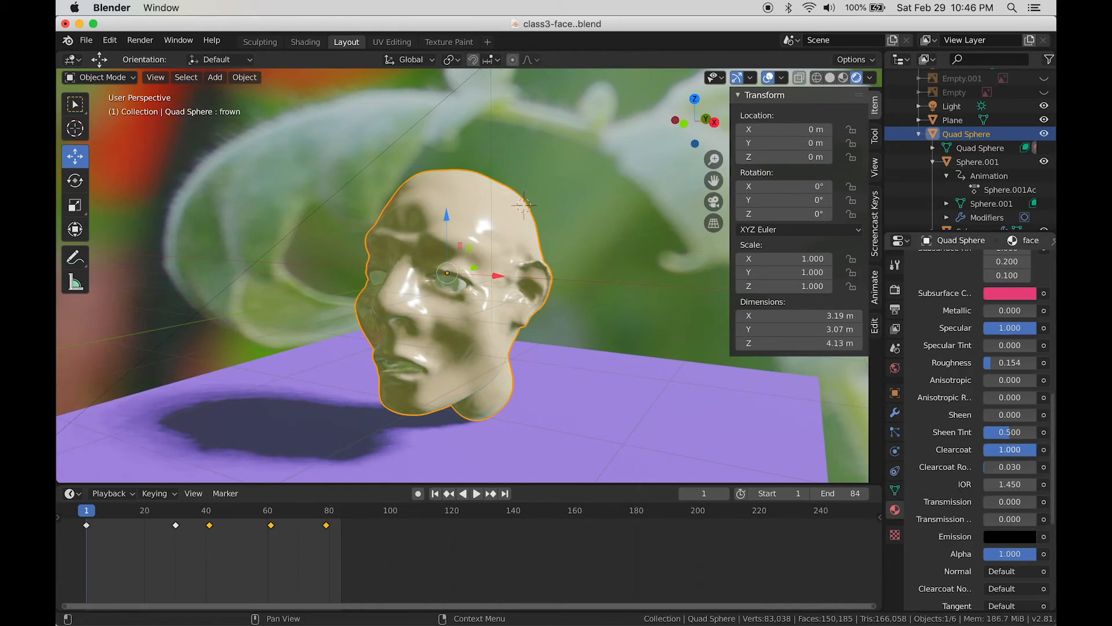
{"action": "left_click_drag", "start_coordinate": [1019, 451], "coordinate": [982, 450]}
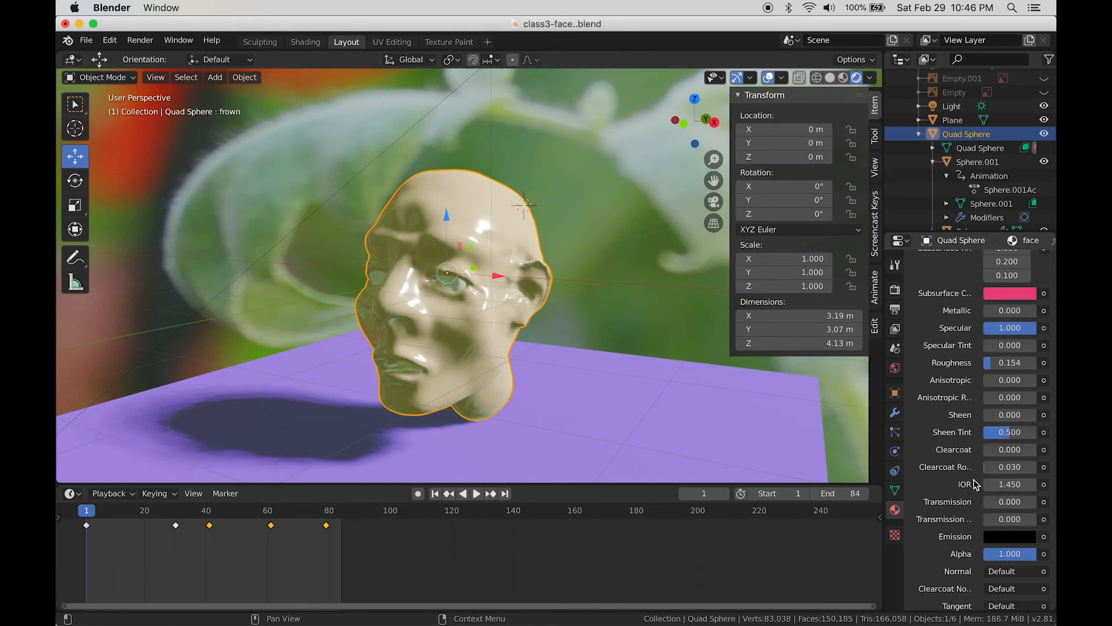
{"action": "scroll", "coordinate": [981, 512], "scroll_direction": "down", "scroll_amount": 2}
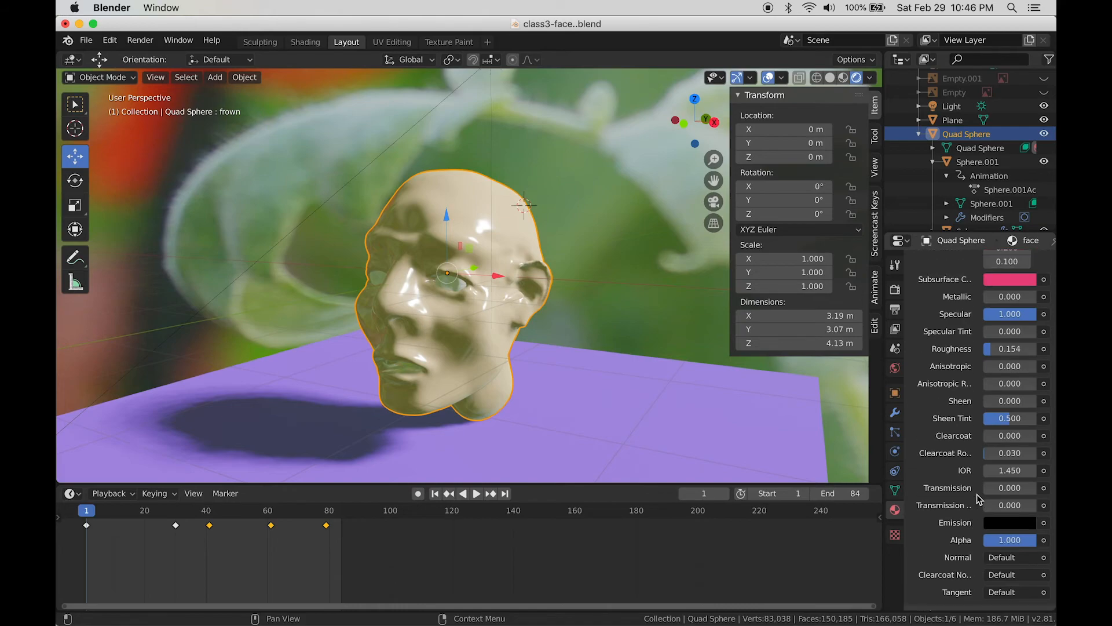
{"action": "scroll", "coordinate": [1000, 399], "scroll_direction": "up", "scroll_amount": 2}
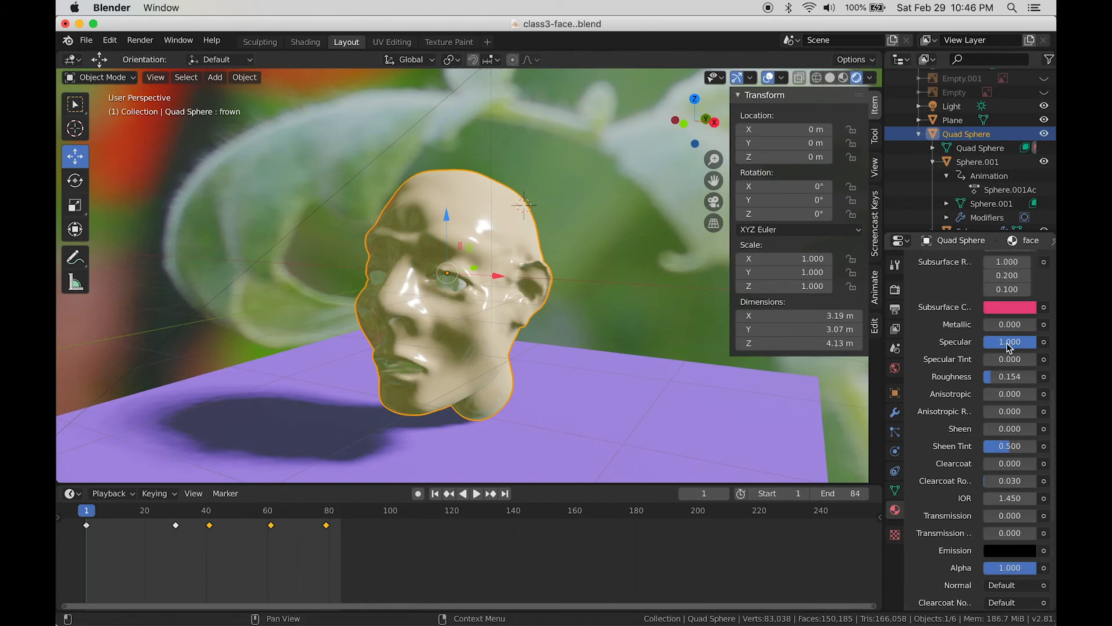
{"action": "left_click_drag", "start_coordinate": [1010, 342], "coordinate": [979, 342]}
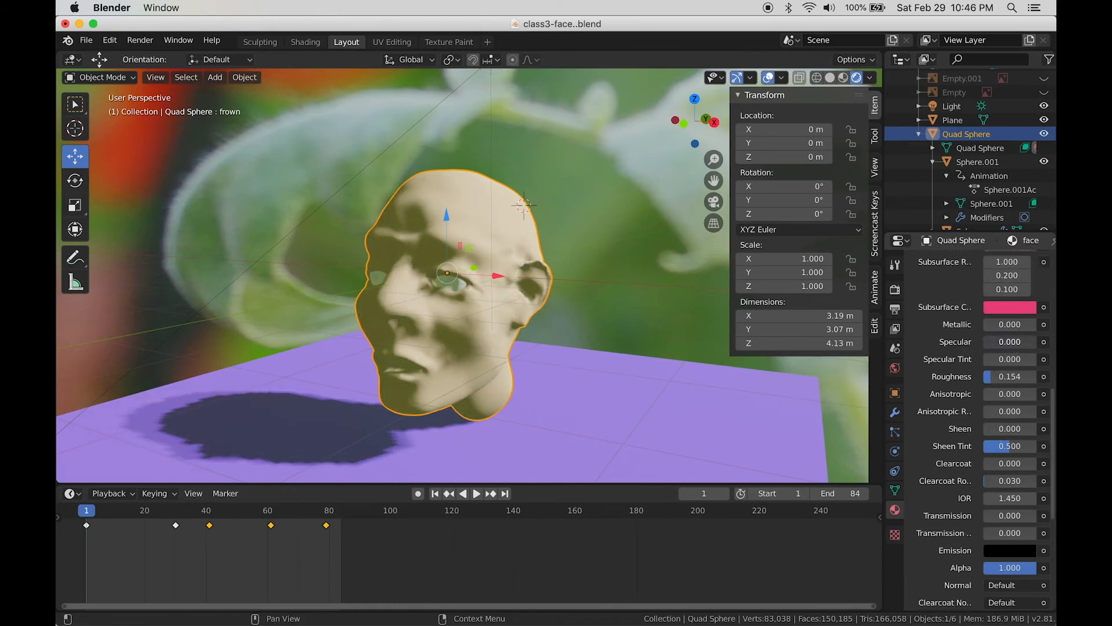
{"action": "left_click_drag", "start_coordinate": [998, 463], "coordinate": [1037, 464]}
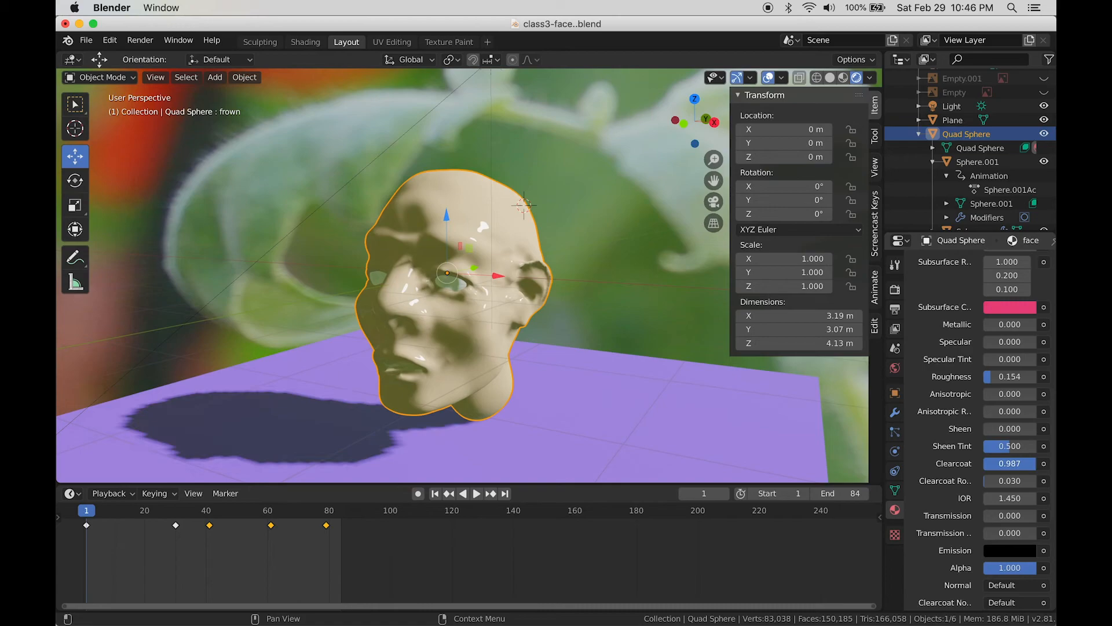
{"action": "left_click_drag", "start_coordinate": [1036, 464], "coordinate": [989, 463]}
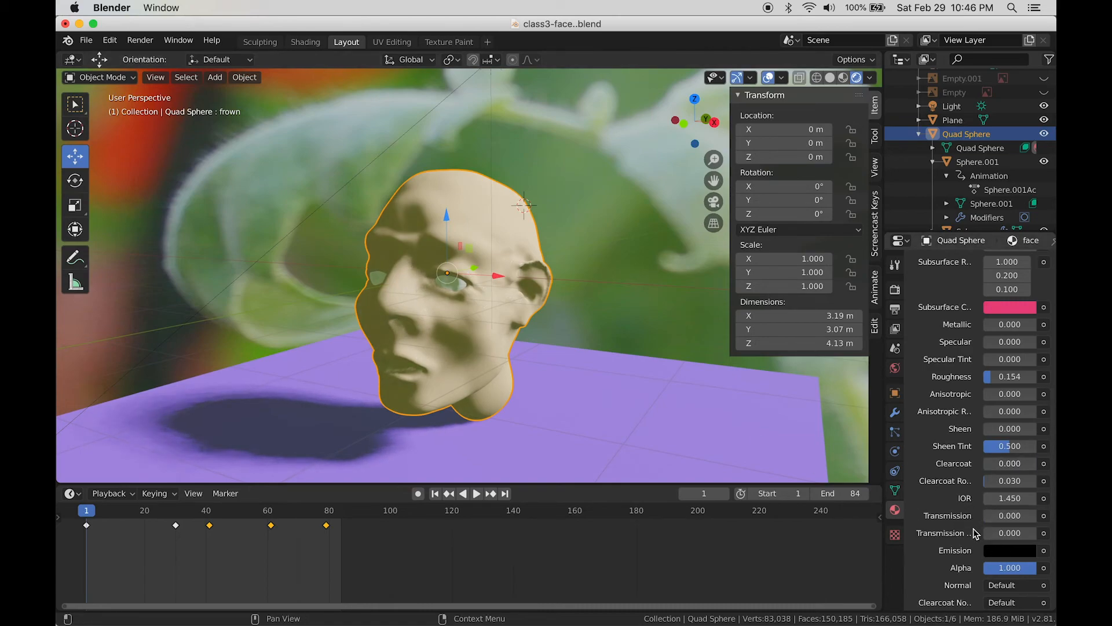
Step: Raise Transmission to 1.000 and drop Roughness to 0 for a clear glass head
{"action": "scroll", "coordinate": [955, 532], "scroll_direction": "down", "scroll_amount": 3}
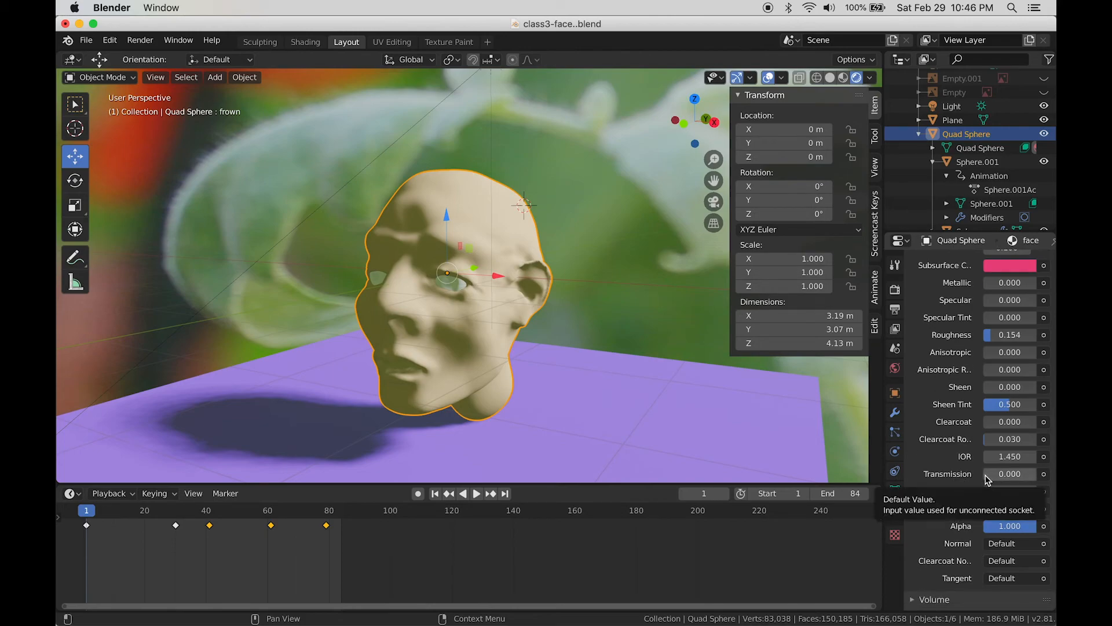
{"action": "left_click_drag", "start_coordinate": [989, 475], "coordinate": [1044, 475]}
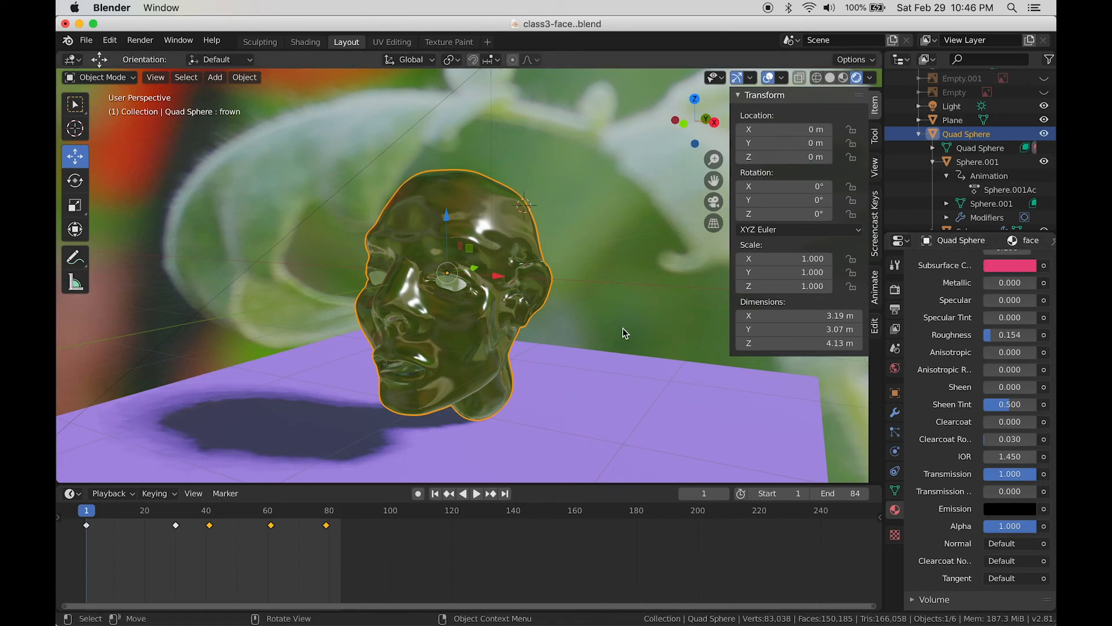
{"action": "middle_click_drag", "start_coordinate": [624, 328], "coordinate": [670, 332]}
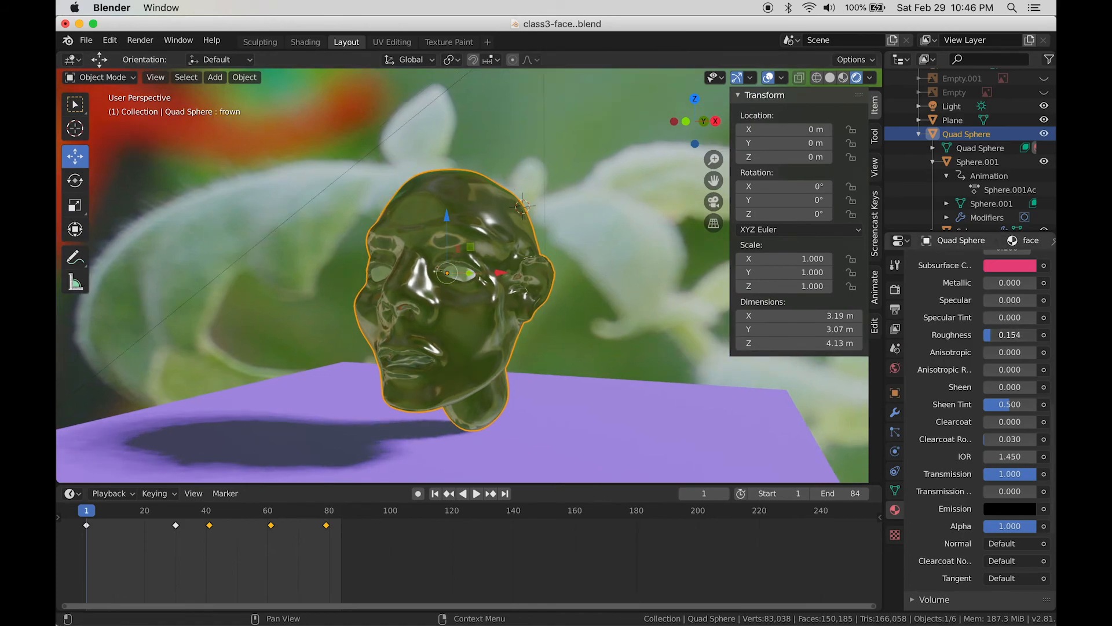
{"action": "left_click_drag", "start_coordinate": [992, 334], "coordinate": [983, 335]}
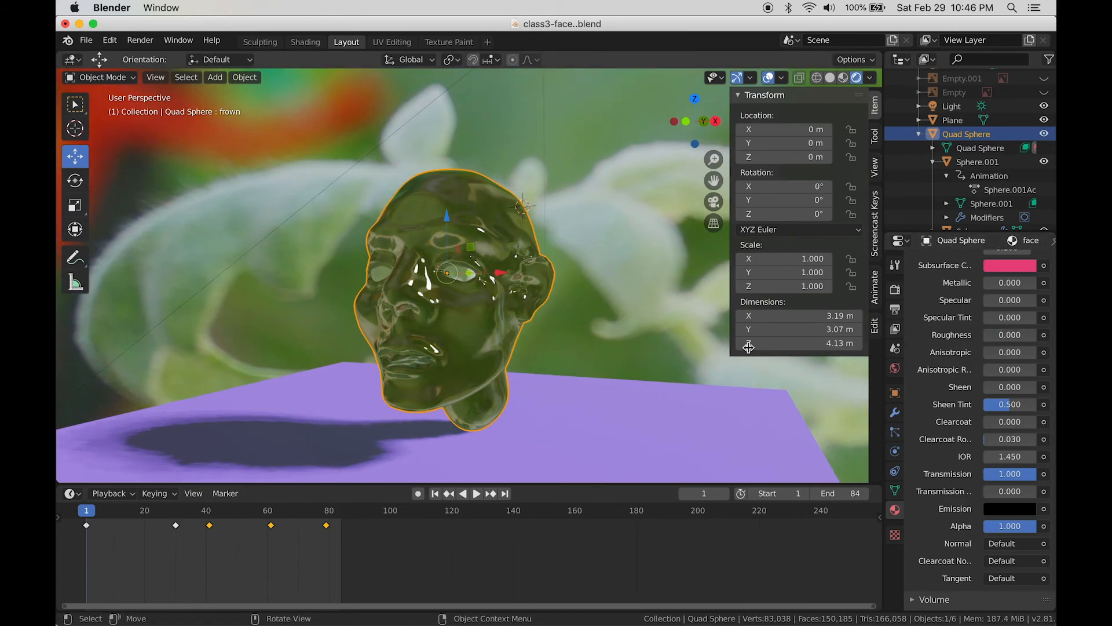
{"action": "mouse_move", "coordinate": [667, 322]}
{"action": "middle_mouse_down"}
{"action": "mouse_move", "coordinate": [673, 352]}
{"action": "mouse_move", "coordinate": [680, 324]}
{"action": "mouse_move", "coordinate": [642, 324]}
{"action": "mouse_move", "coordinate": [667, 327]}
{"action": "mouse_move", "coordinate": [662, 337]}
{"action": "middle_mouse_up"}
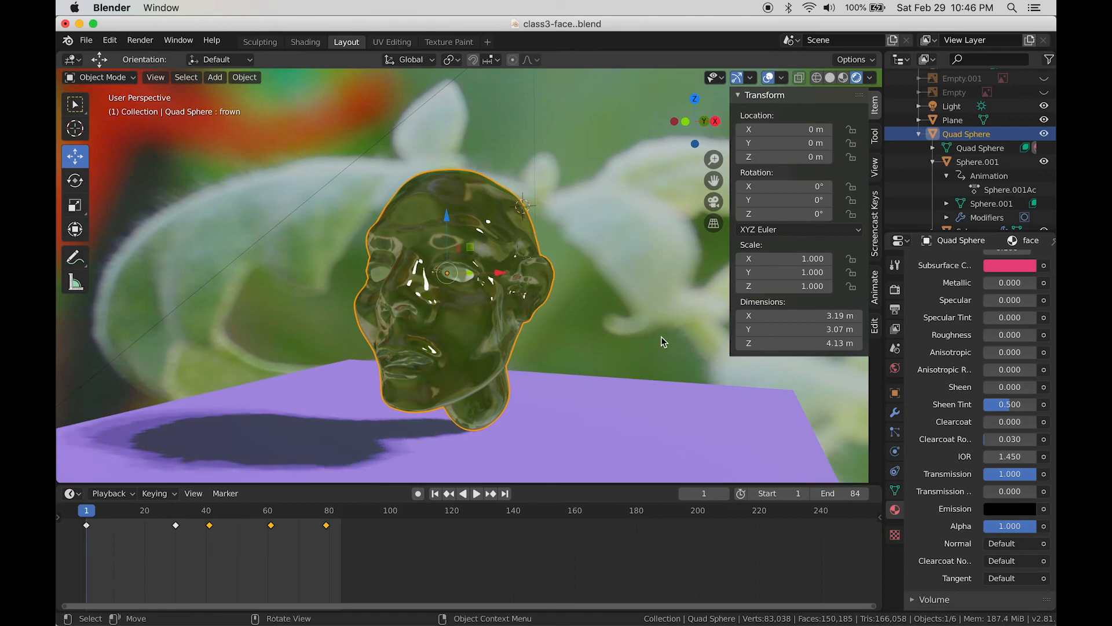
{"action": "left_click", "coordinate": [895, 289]}
{"action": "left_click", "coordinate": [1007, 263]}
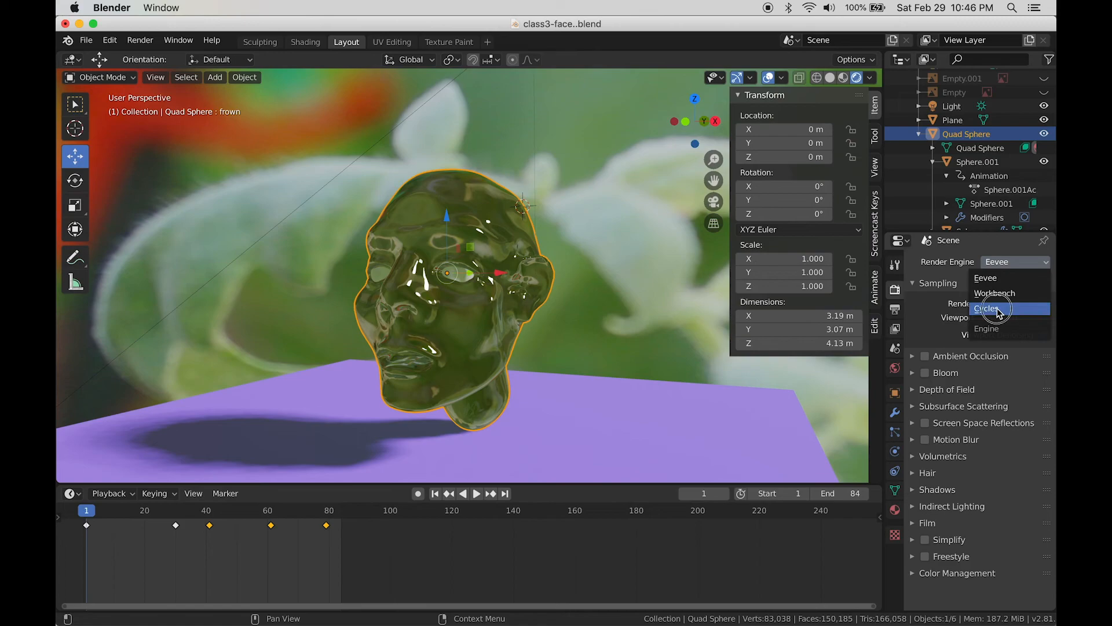
{"action": "left_click", "coordinate": [988, 308]}
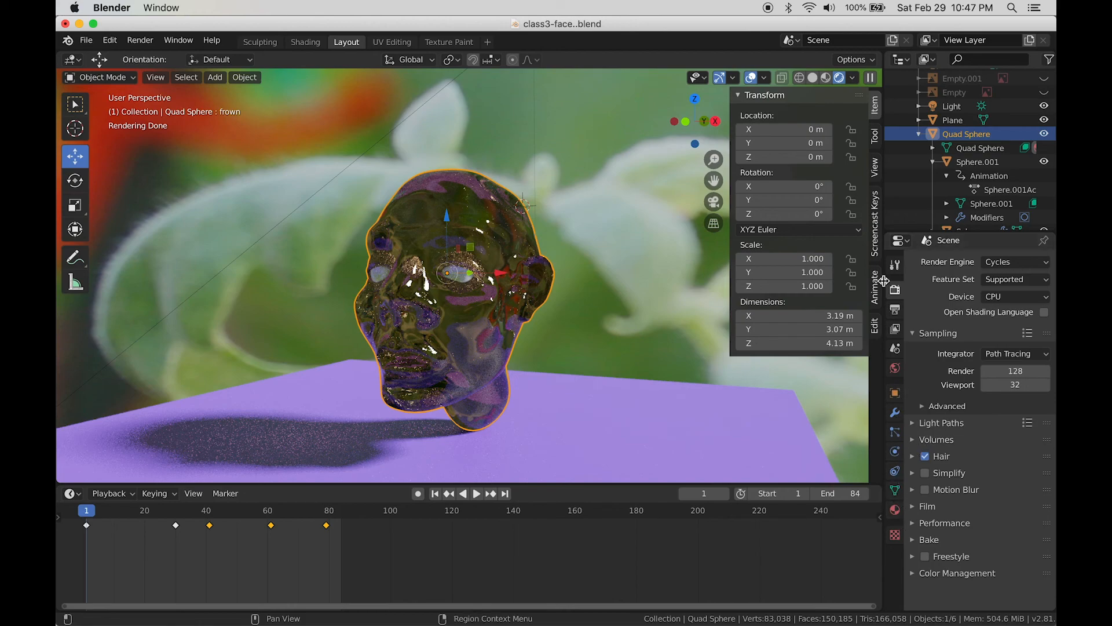
{"action": "left_click", "coordinate": [1004, 264]}
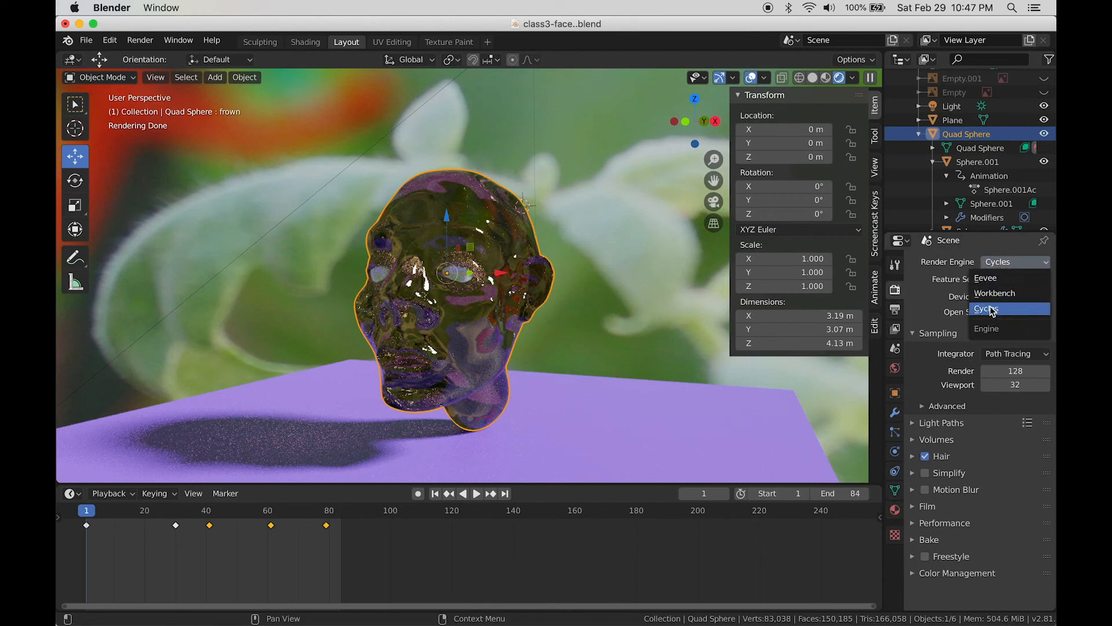
{"action": "left_click", "coordinate": [988, 279]}
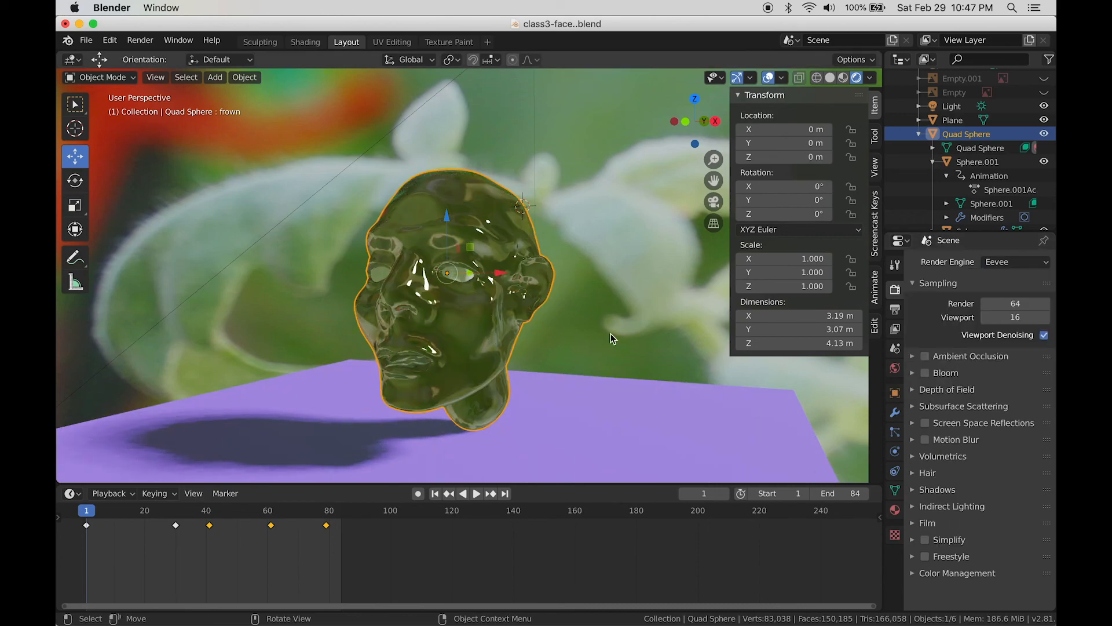
{"action": "left_click", "coordinate": [895, 509]}
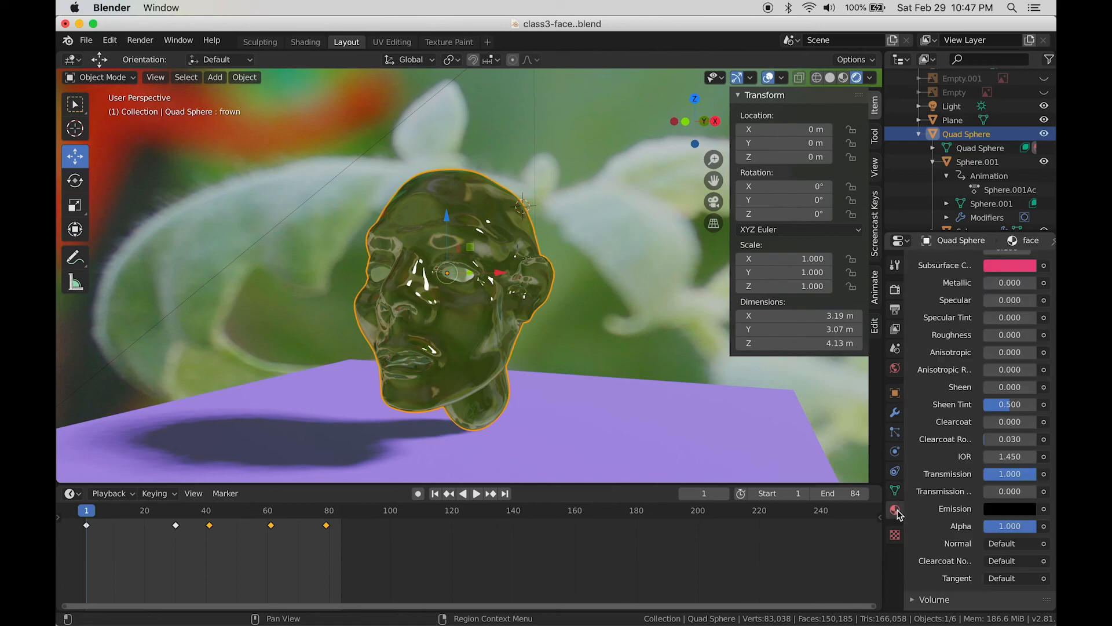
{"action": "scroll", "coordinate": [948, 523], "scroll_direction": "up", "scroll_amount": 5}
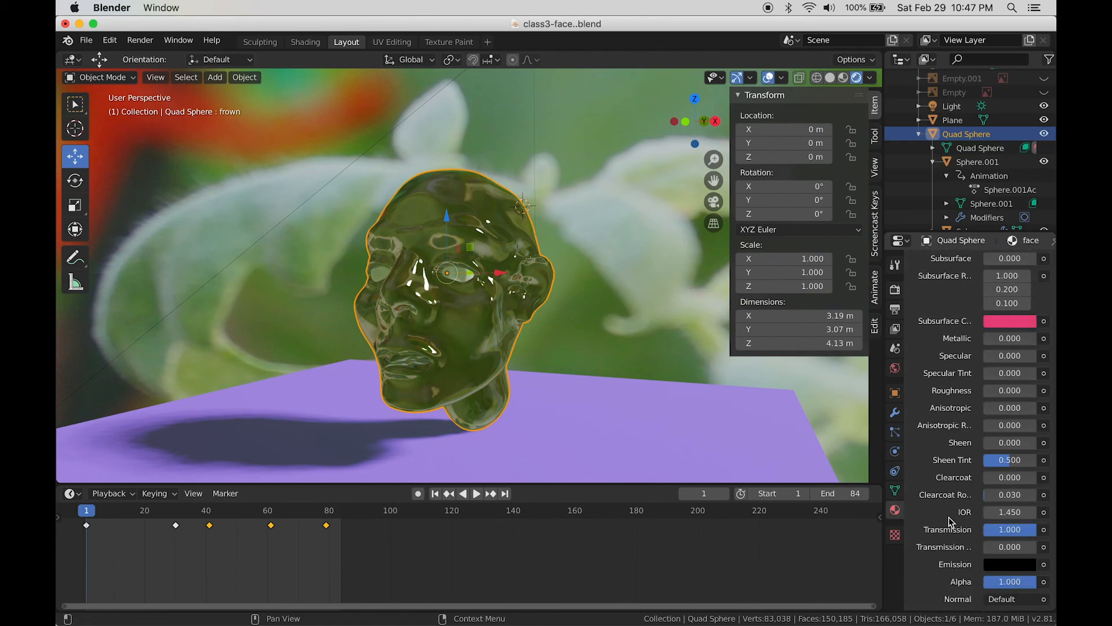
{"action": "scroll", "coordinate": [979, 498], "scroll_direction": "down", "scroll_amount": 6}
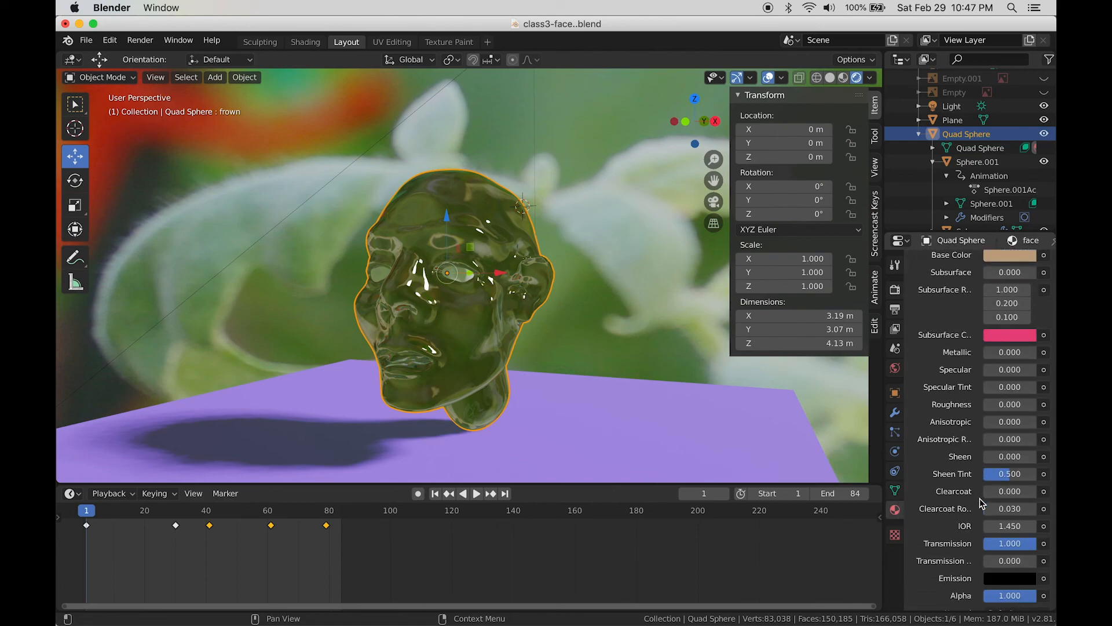
{"action": "scroll", "coordinate": [945, 577], "scroll_direction": "down", "scroll_amount": 2}
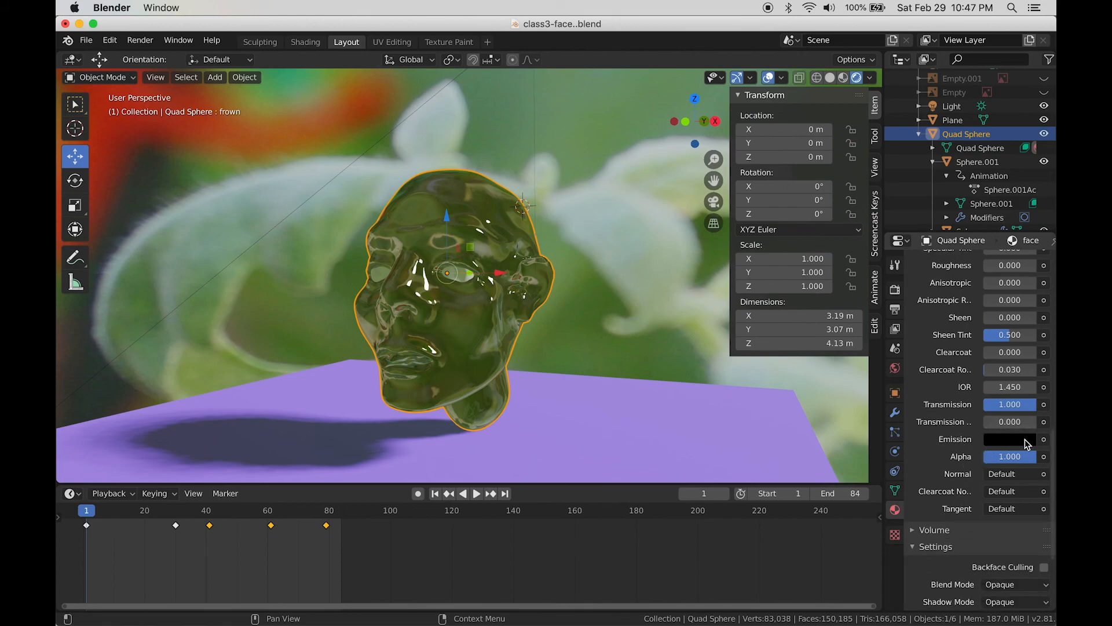
{"action": "scroll", "coordinate": [963, 507], "scroll_direction": "down", "scroll_amount": 2}
{"action": "scroll", "coordinate": [962, 507], "scroll_direction": "up", "scroll_amount": 5}
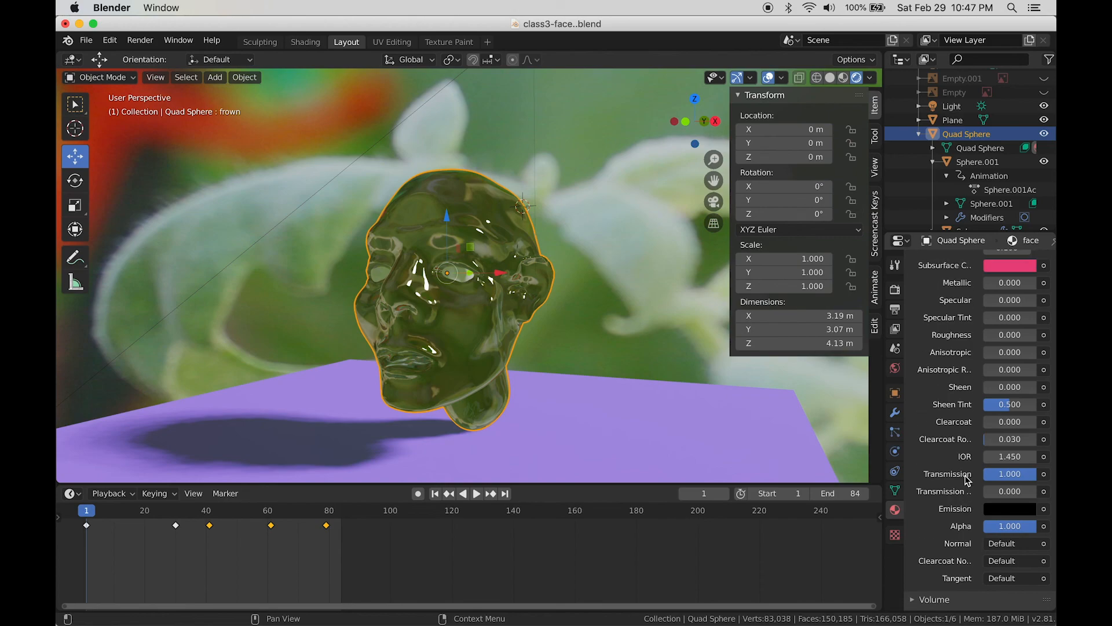
{"action": "scroll", "coordinate": [964, 478], "scroll_direction": "up", "scroll_amount": 9}
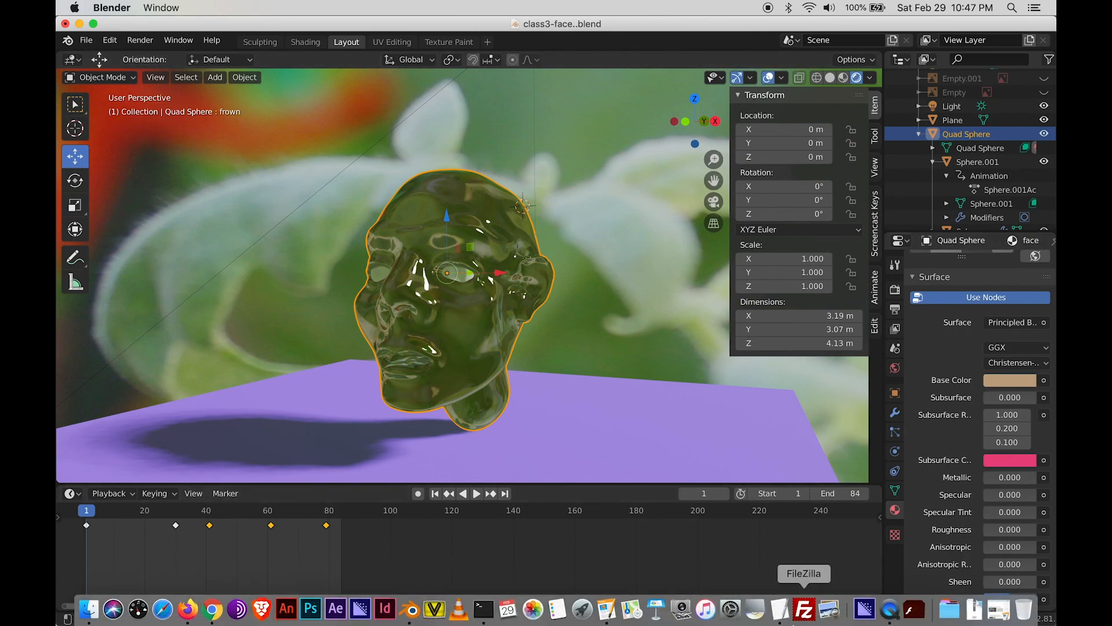
{"action": "left_click", "coordinate": [606, 610]}
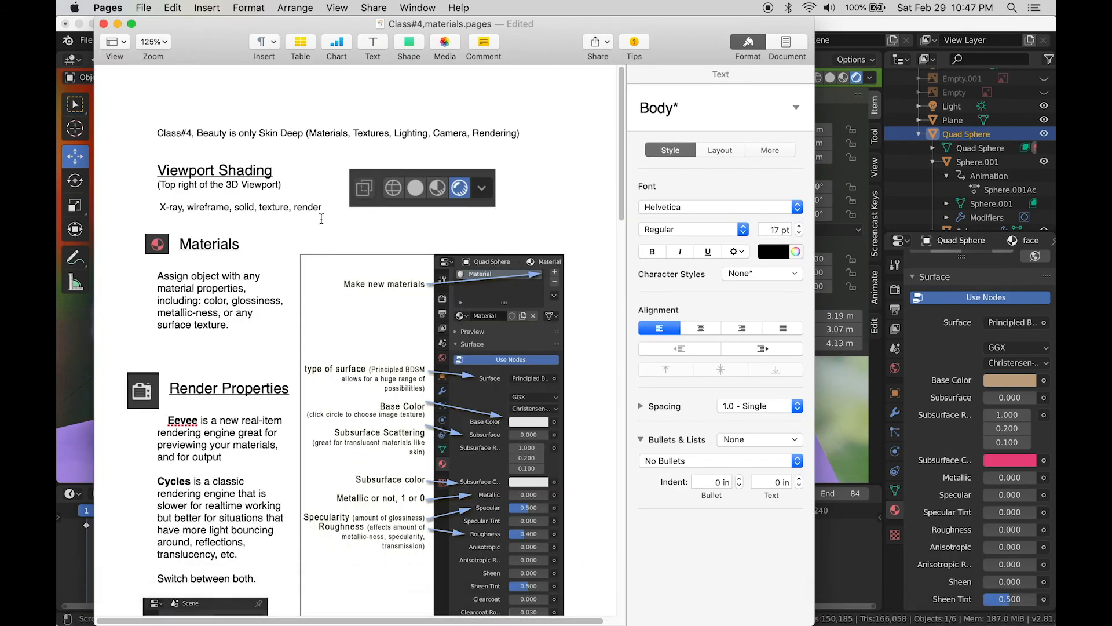
{"action": "scroll", "coordinate": [222, 468], "scroll_direction": "down", "scroll_amount": 10}
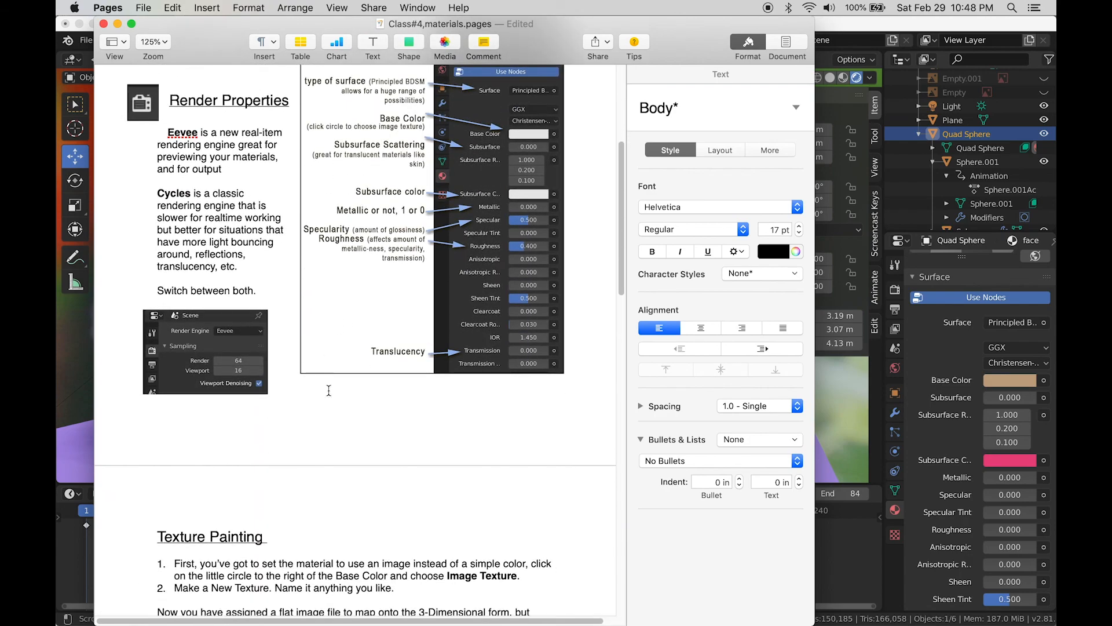
{"action": "scroll", "coordinate": [373, 403], "scroll_direction": "down", "scroll_amount": 2}
Step: Play the head animation from frame 25, stop it, and park the timeline at frame 31
{"action": "left_click", "coordinate": [875, 561]}
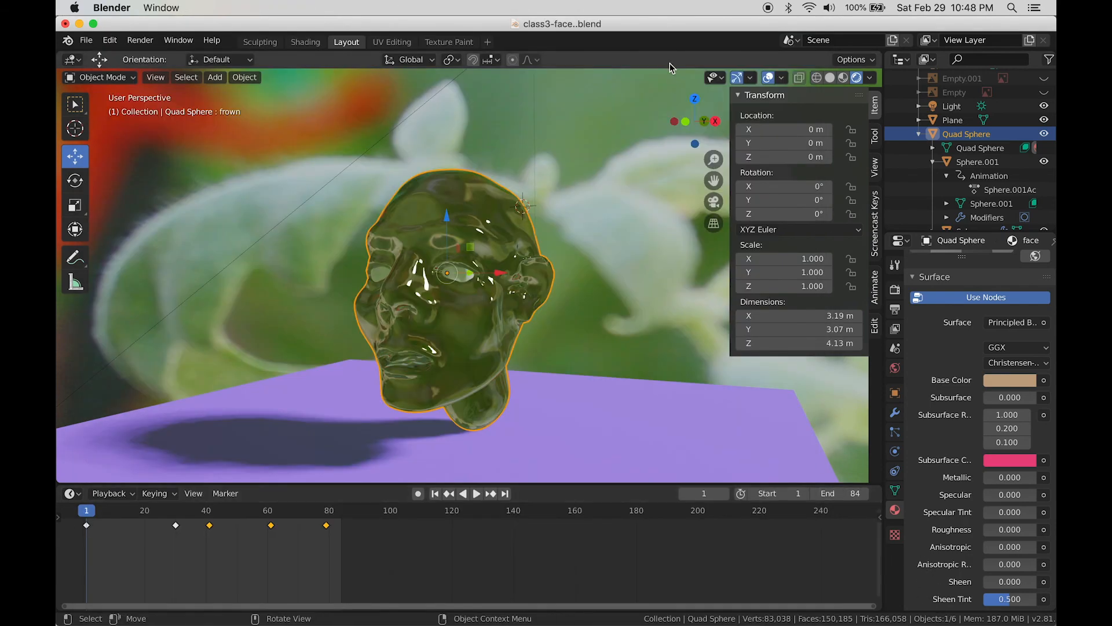
{"action": "middle_click_drag", "start_coordinate": [595, 269], "coordinate": [605, 239]}
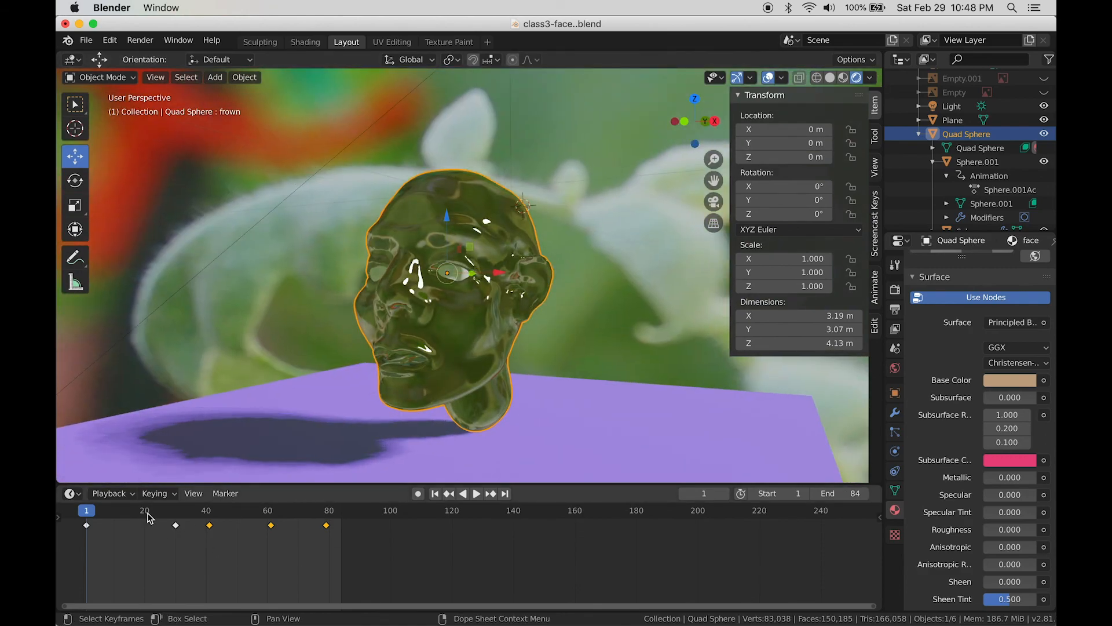
{"action": "mouse_move", "coordinate": [180, 515]}
{"action": "left_mouse_down"}
{"action": "mouse_move", "coordinate": [154, 512]}
{"action": "mouse_move", "coordinate": [164, 516]}
{"action": "left_mouse_up"}
{"action": "key", "text": "space"}
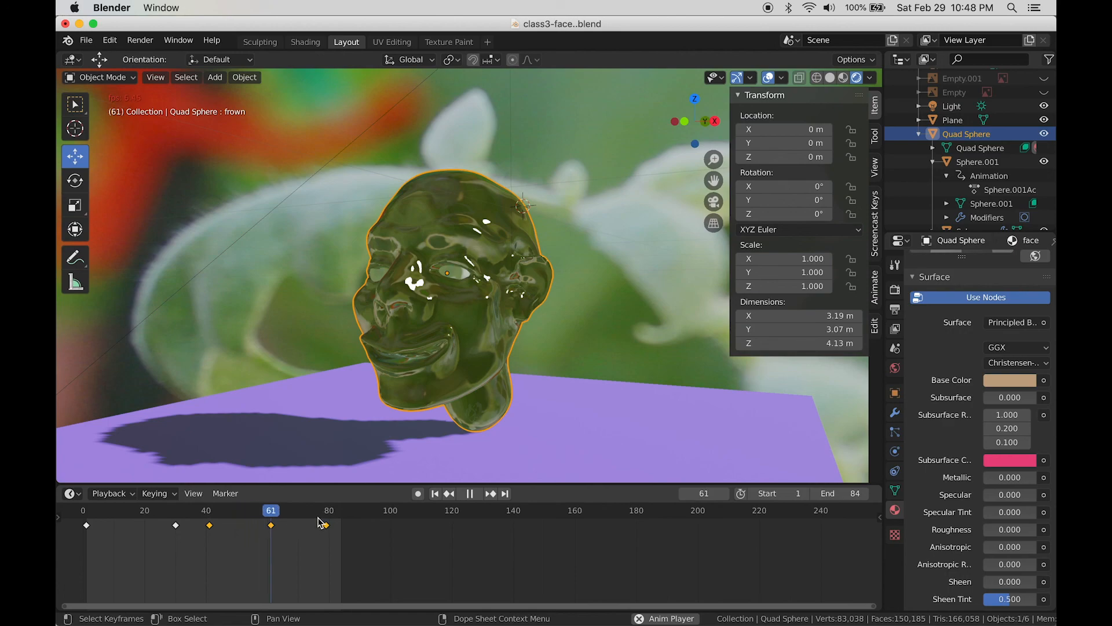
{"action": "key", "text": "space"}
{"action": "left_click_drag", "start_coordinate": [210, 512], "coordinate": [180, 517]}
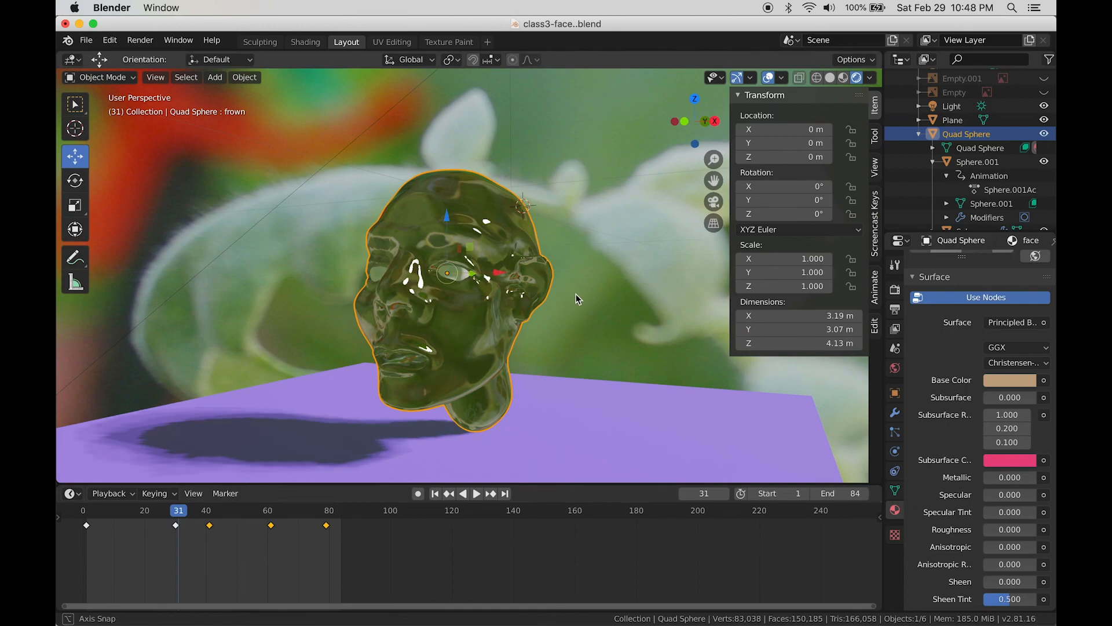
{"action": "mouse_move", "coordinate": [576, 293]}
{"action": "middle_mouse_down"}
{"action": "mouse_move", "coordinate": [583, 271]}
{"action": "mouse_move", "coordinate": [574, 290]}
{"action": "middle_mouse_up"}
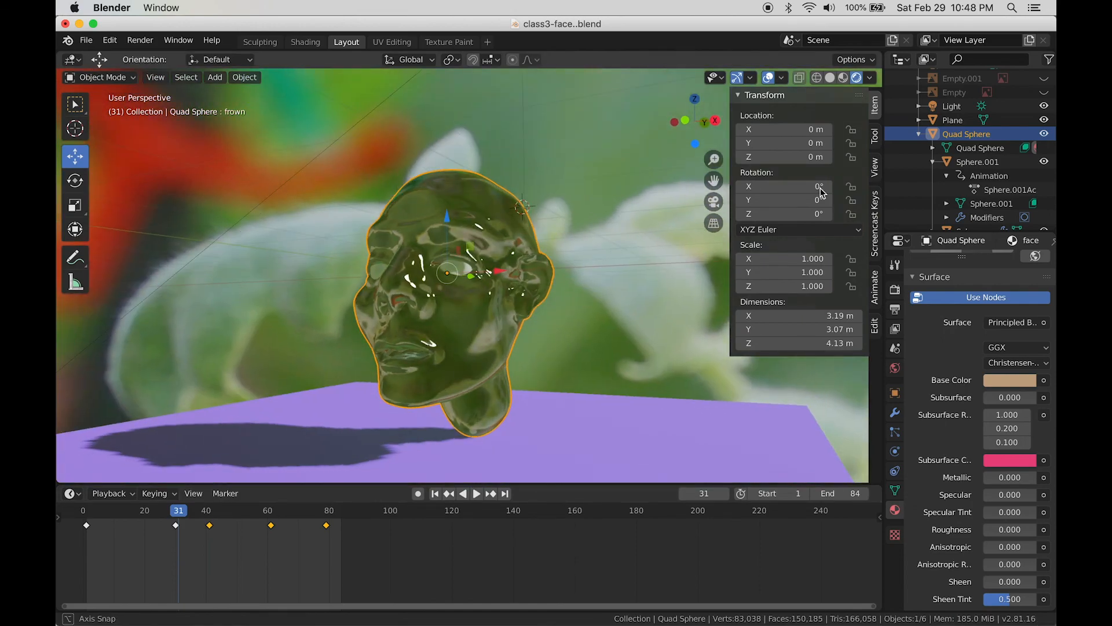